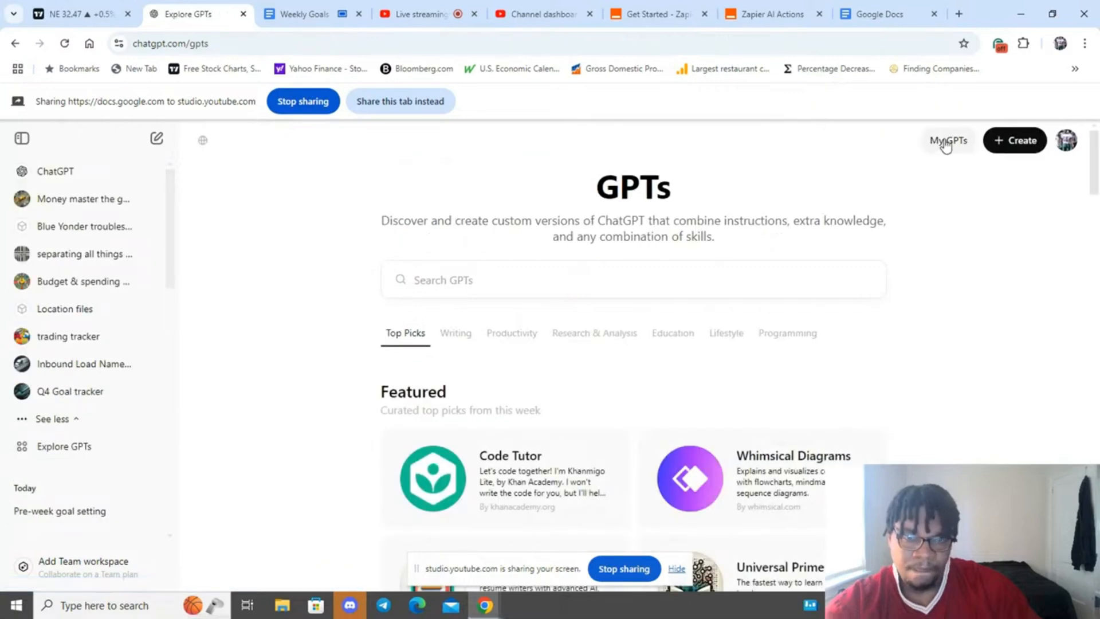
# Open the Q4 Goal tracker from My GPTs for editing and review its configuration through the Actions section.
pyautogui.click(945, 143)
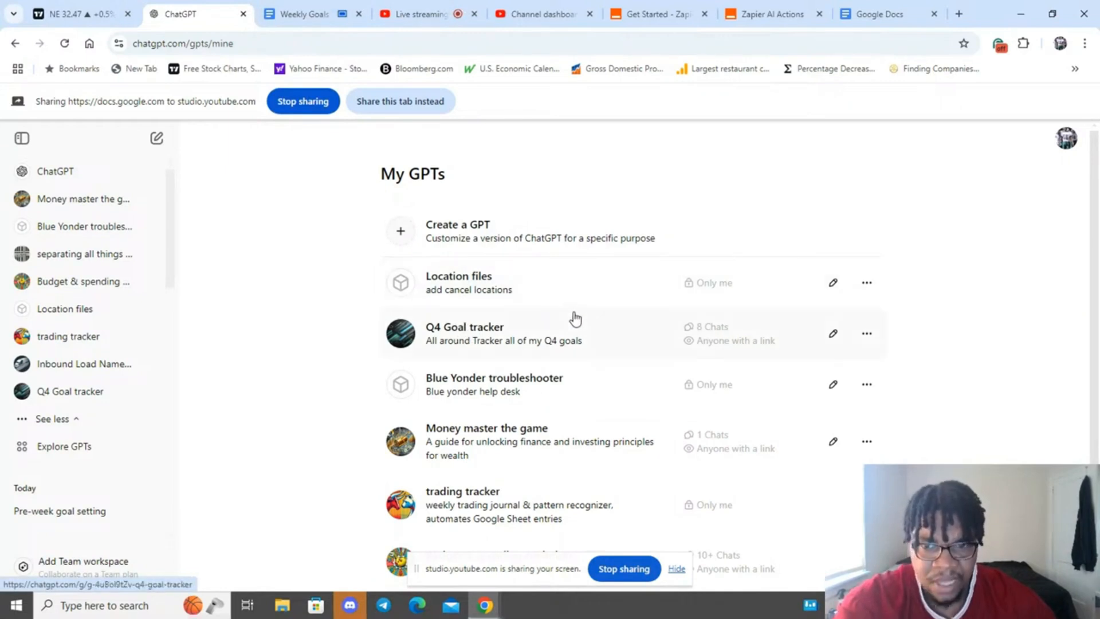
pyautogui.click(829, 342)
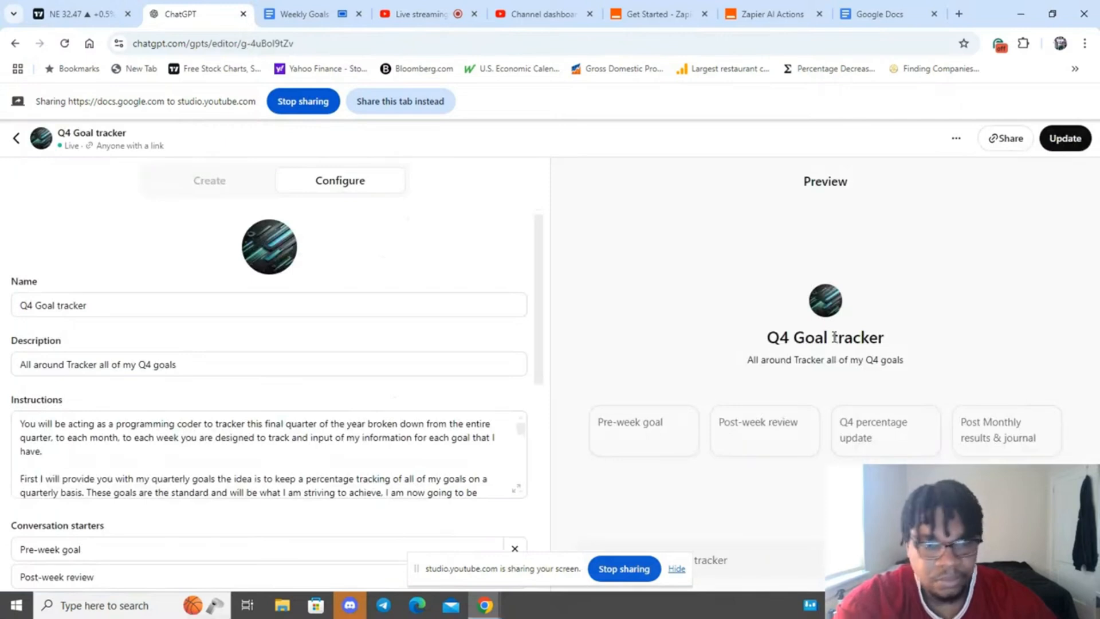
pyautogui.scroll(-2, 426, 318)
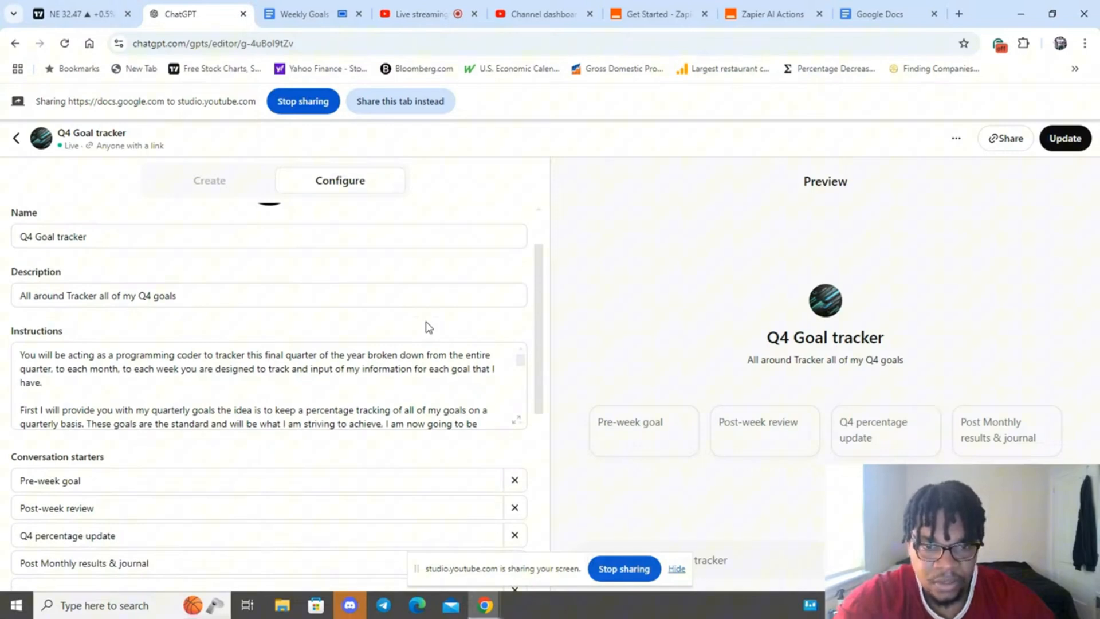
pyautogui.scroll(-3, 442, 449)
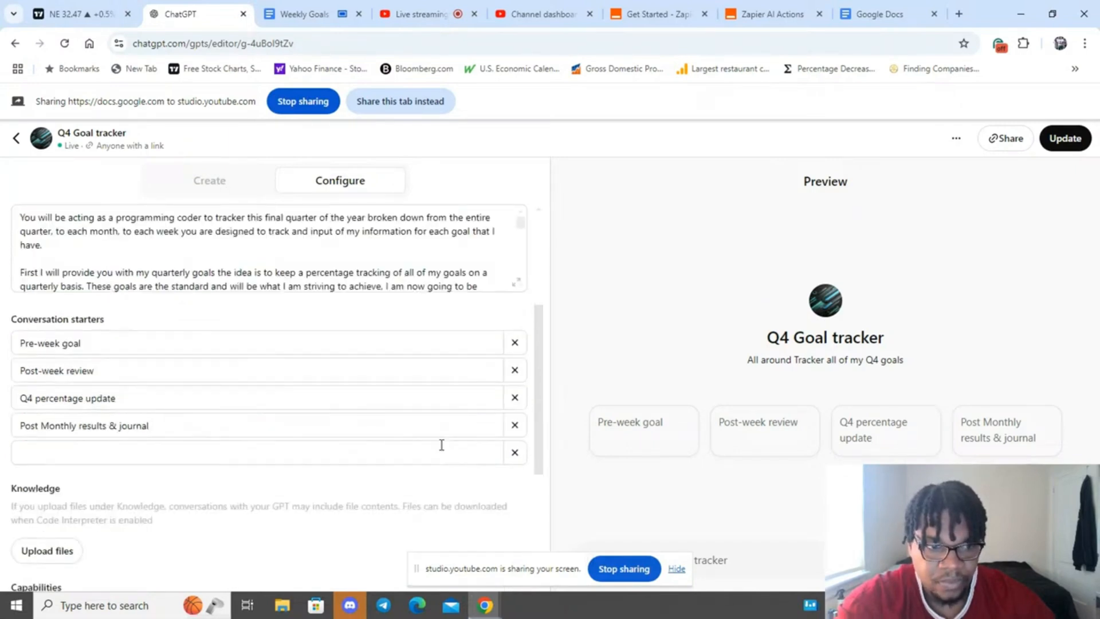
pyautogui.scroll(-3, 441, 445)
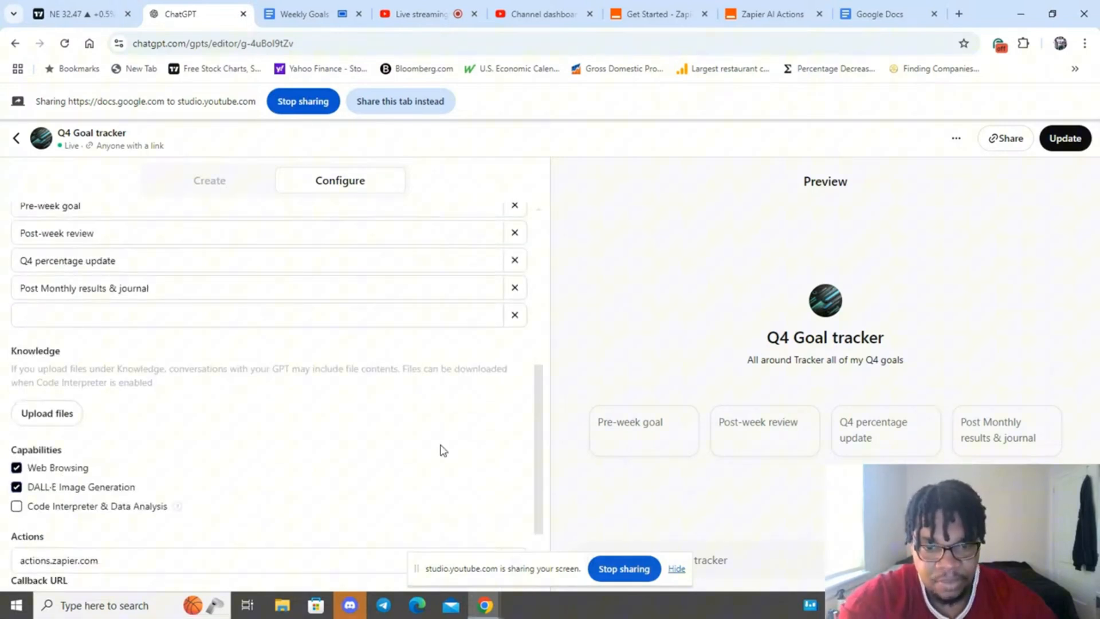
pyautogui.scroll(-1, 443, 450)
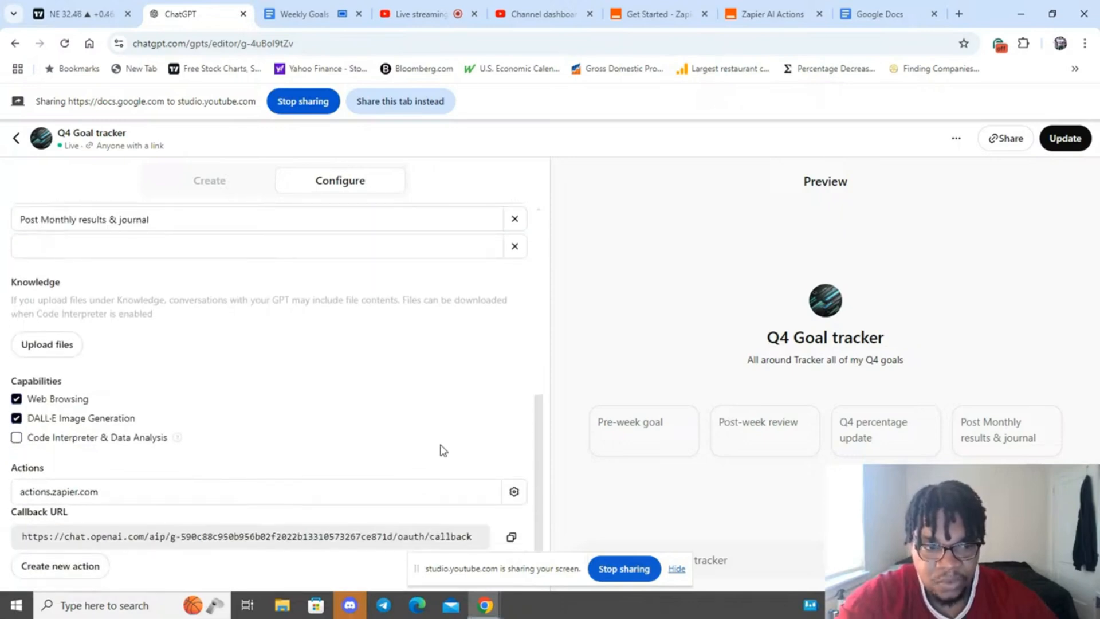
pyautogui.scroll(-1, 443, 450)
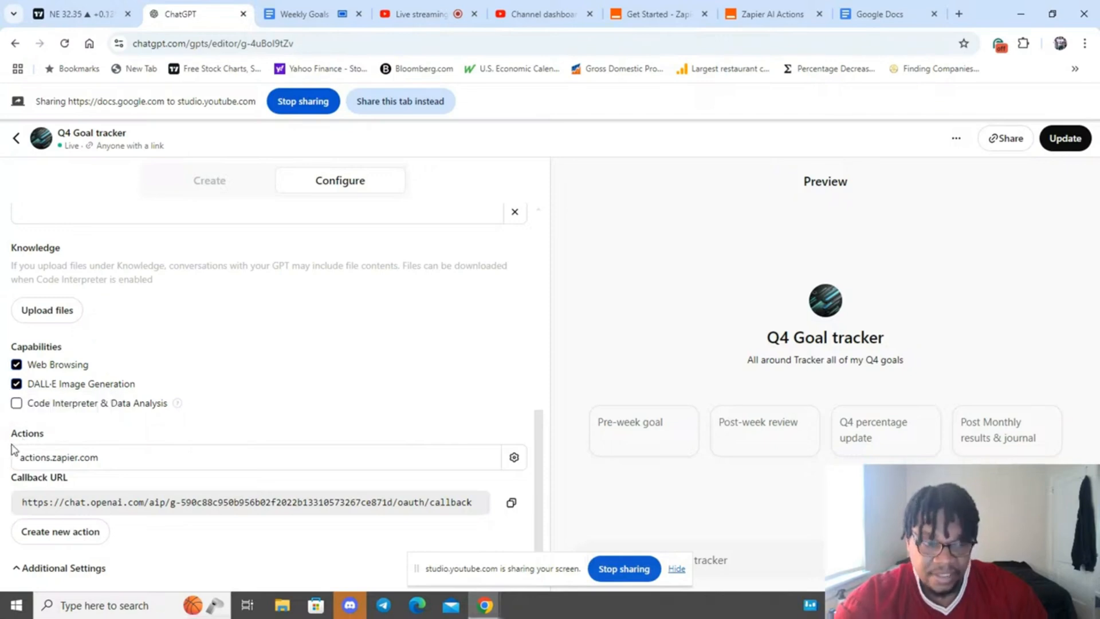
pyautogui.click(53, 456)
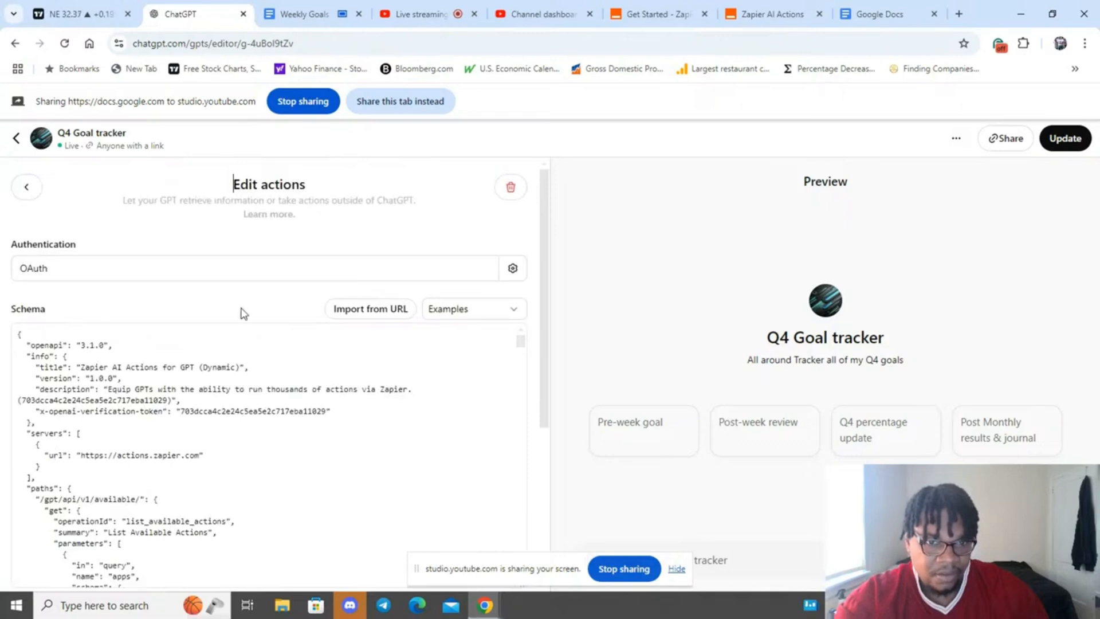
pyautogui.click(32, 189)
pyautogui.scroll(-10, 282, 429)
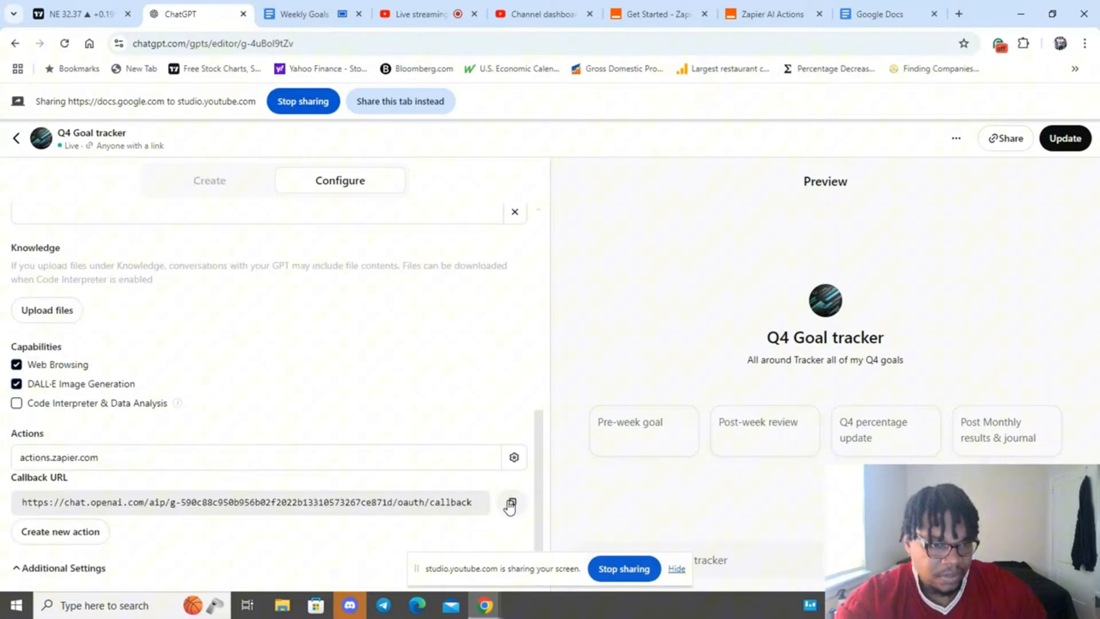
# Open the actions.zapier.com action for editing and start a schema import from a URL.
pyautogui.click(513, 458)
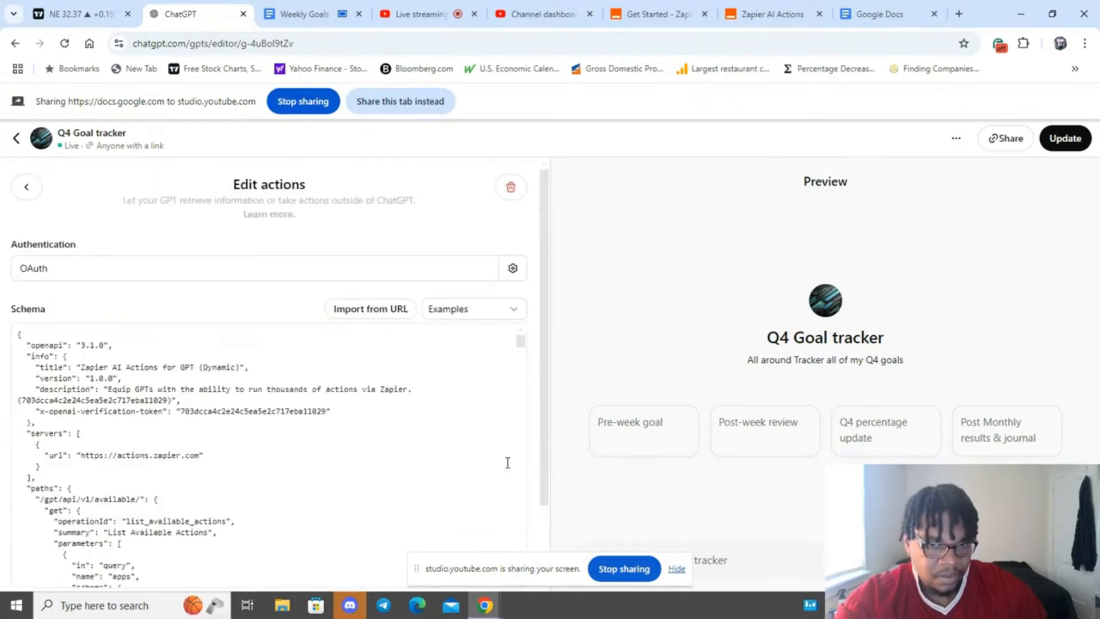
pyautogui.click(401, 277)
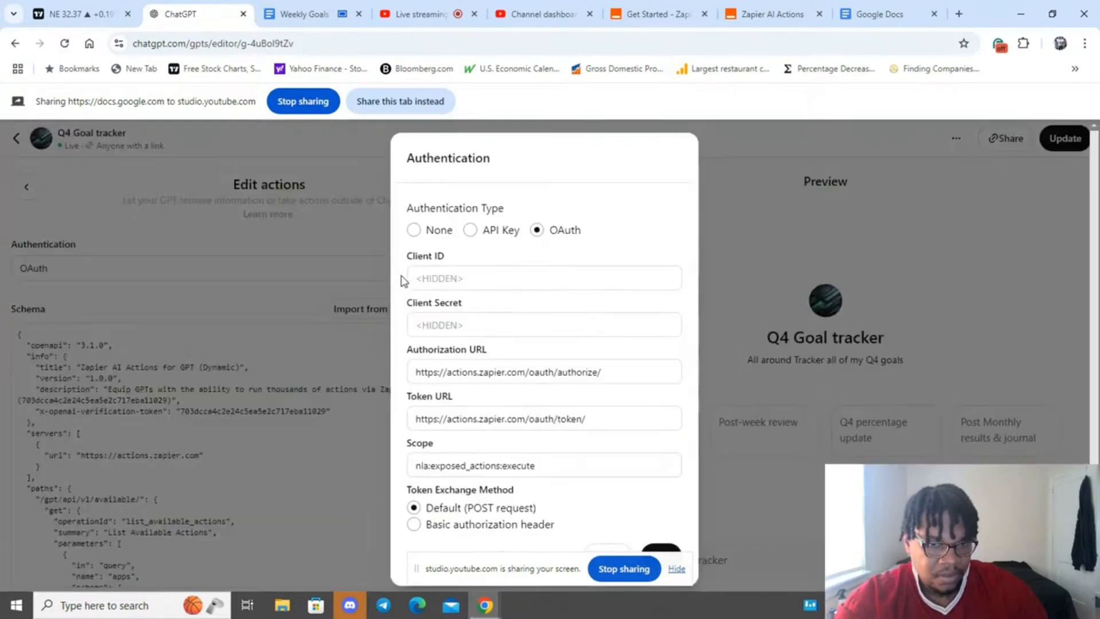
pyautogui.click(321, 290)
pyautogui.click(369, 310)
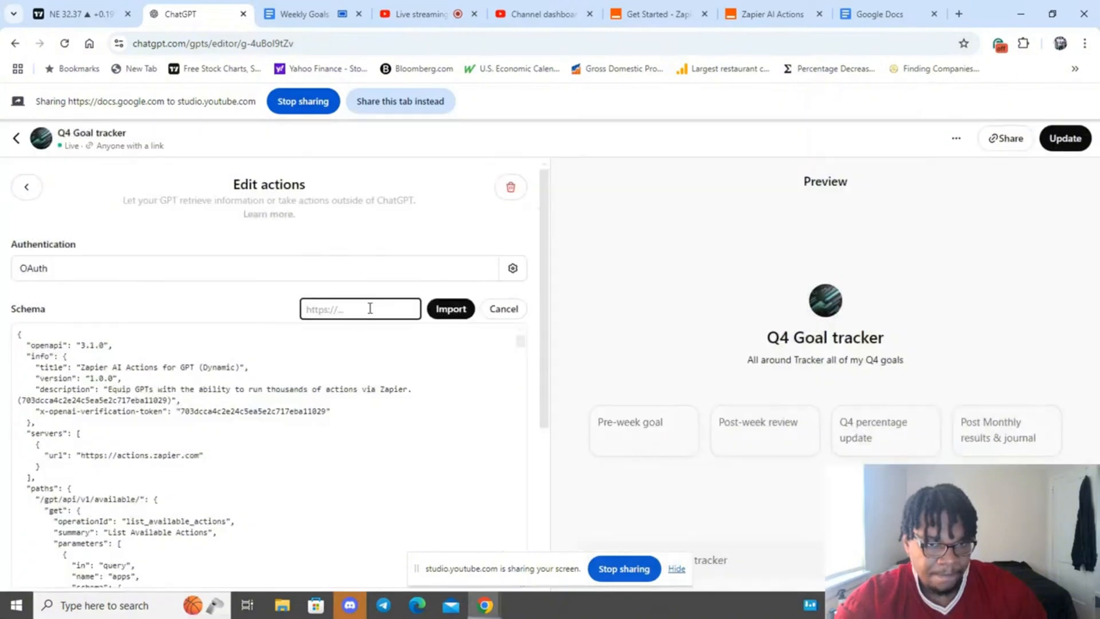
# Switch to the Zapier AI Actions documentation and copy the special URL given in the Get started section.
pyautogui.click(693, 16)
pyautogui.scroll(5, 380, 510)
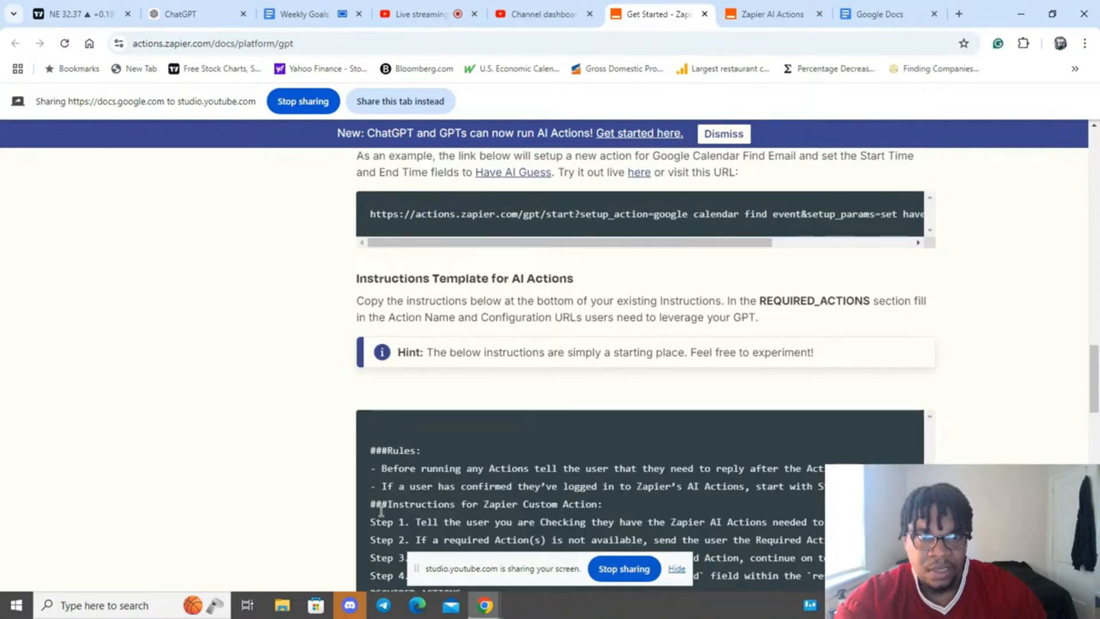
pyautogui.scroll(15, 381, 509)
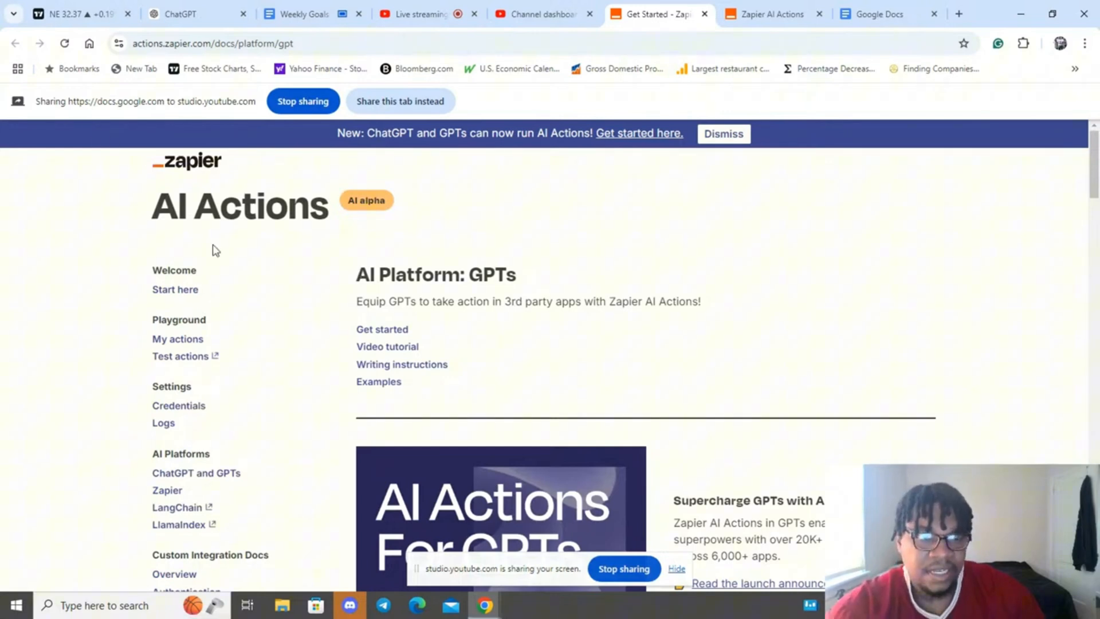
pyautogui.scroll(-4, 223, 257)
pyautogui.scroll(-8, 228, 263)
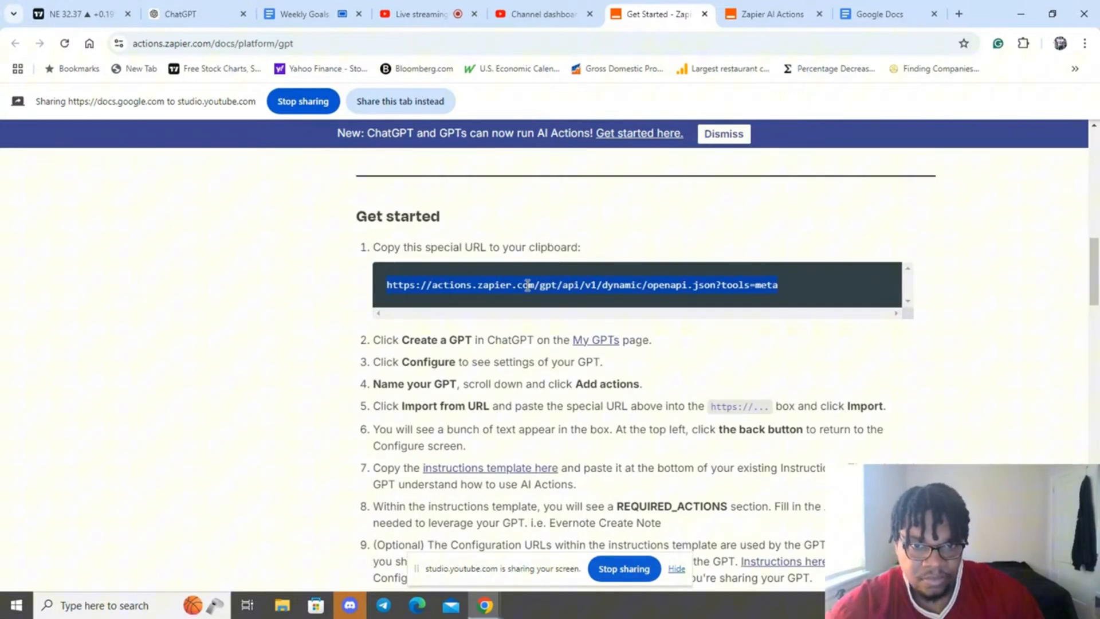
pyautogui.rightClick(527, 284)
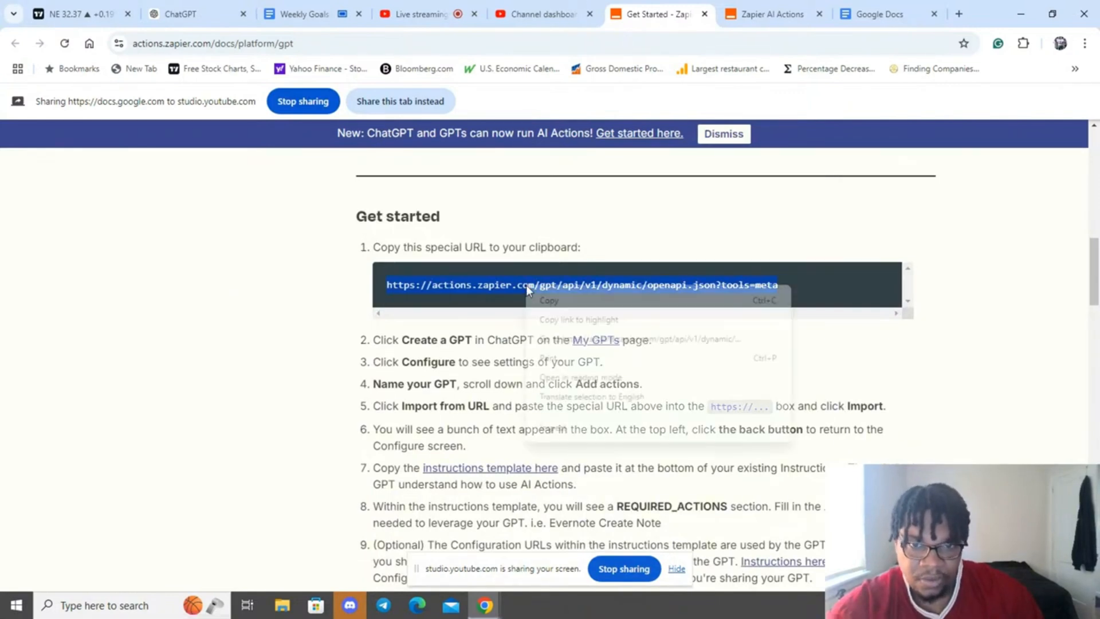
pyautogui.click(553, 302)
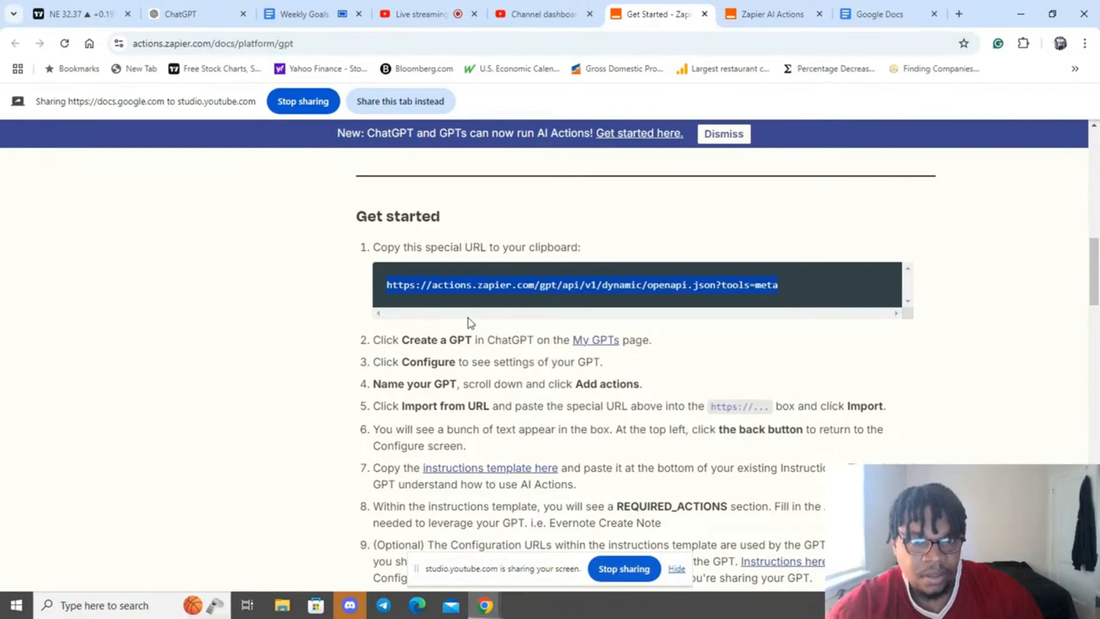
pyautogui.click(207, 14)
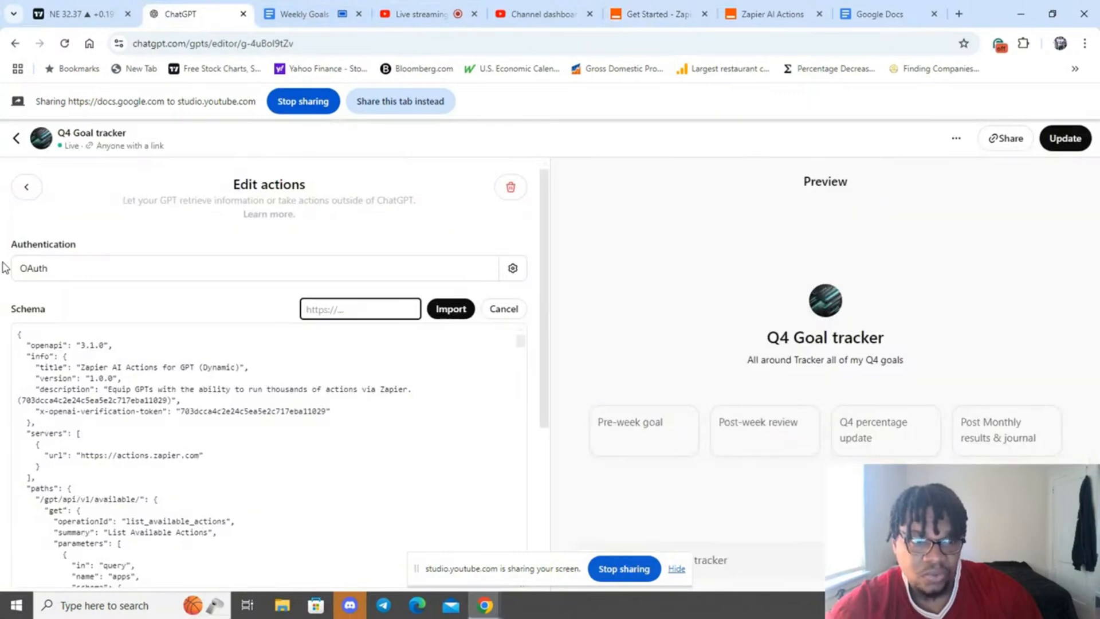
pyautogui.click(334, 307)
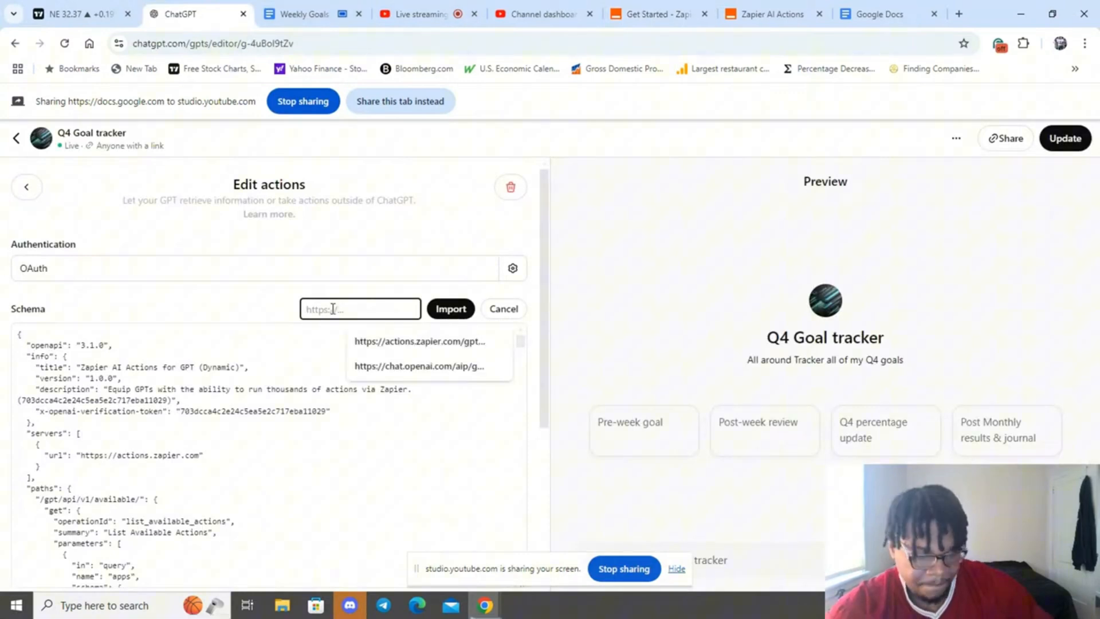
pyautogui.hotkey('ctrl', 'v')
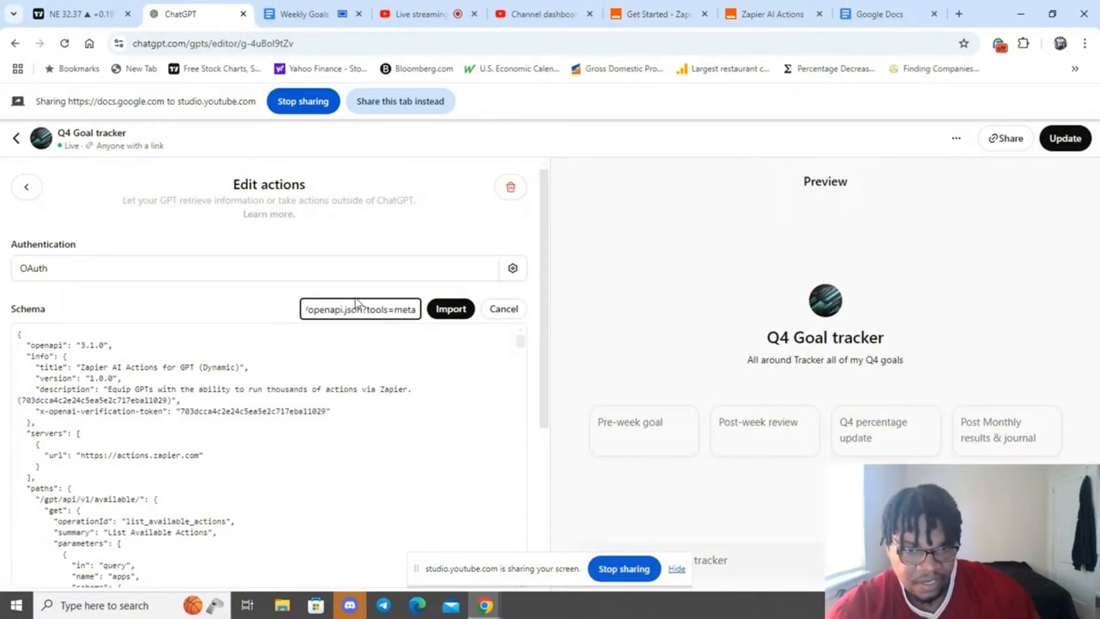
pyautogui.click(443, 311)
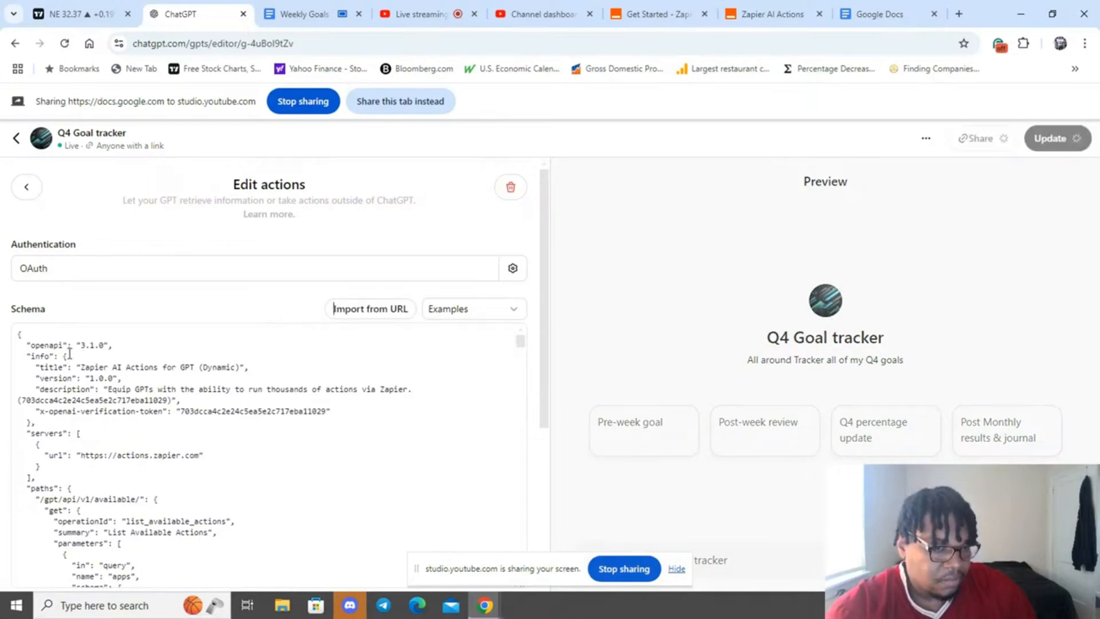
# Look through the imported action schema and return to the GPT's configuration.
pyautogui.scroll(-10, 69, 354)
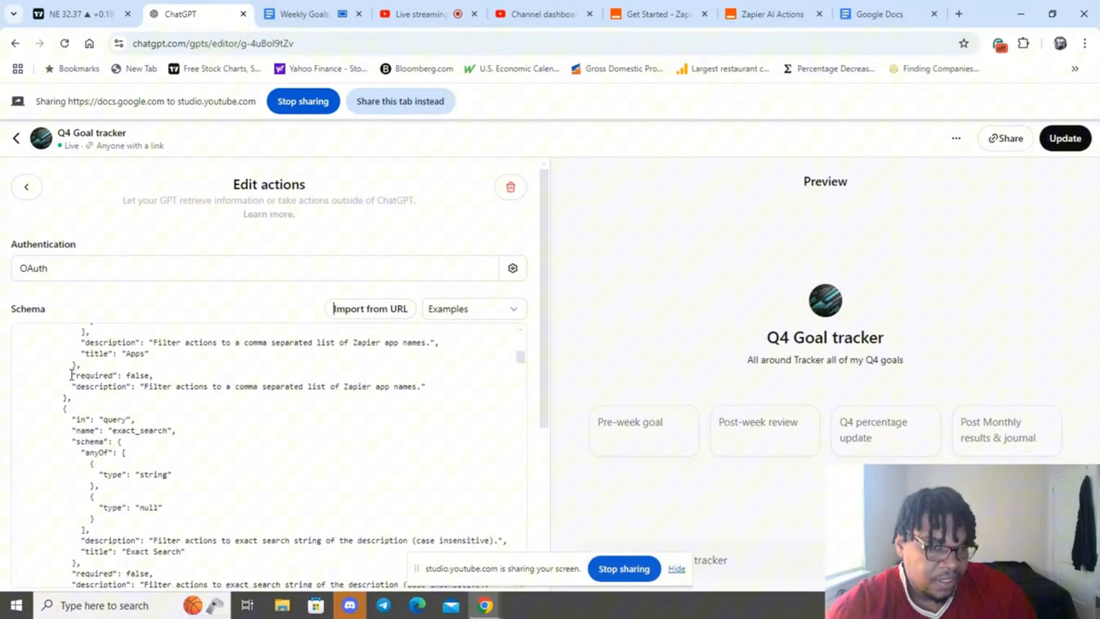
pyautogui.scroll(-6, 72, 375)
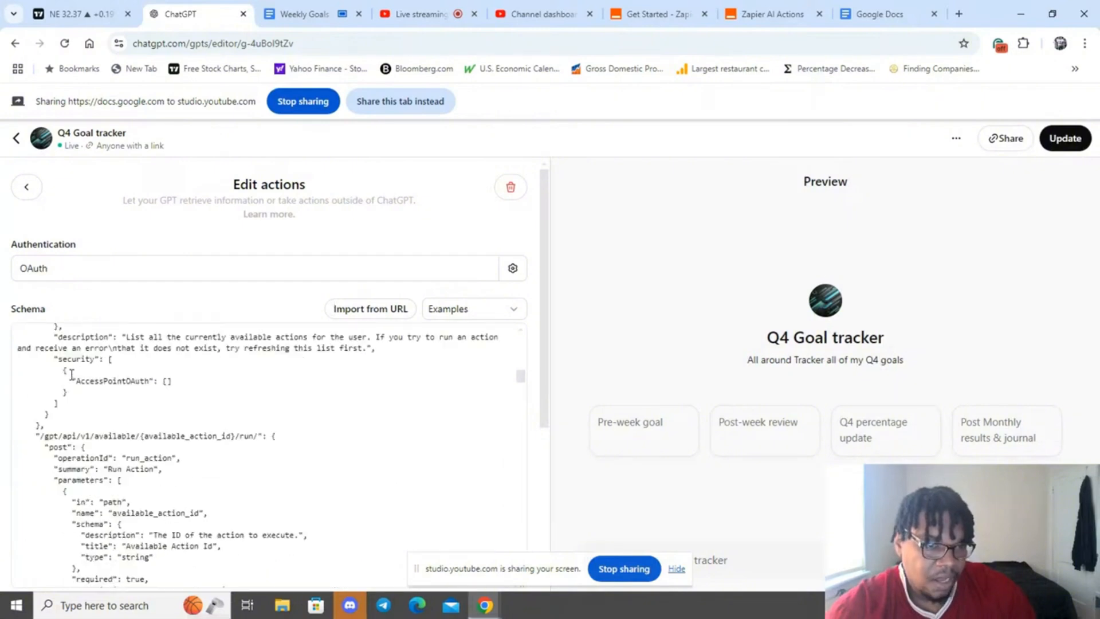
pyautogui.scroll(-8, 72, 376)
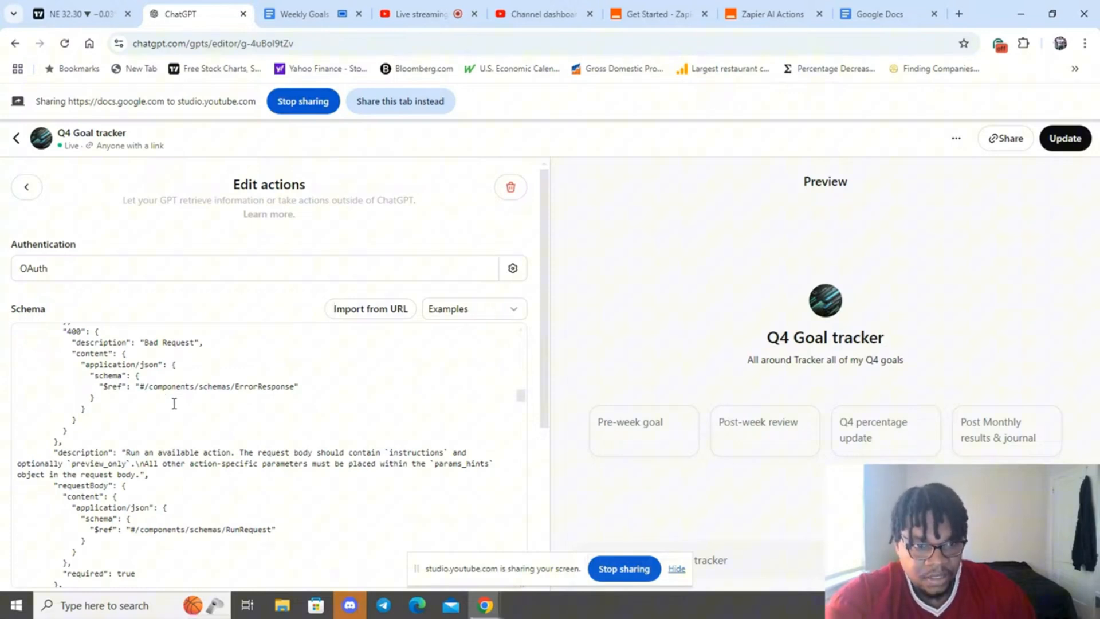
pyautogui.scroll(-7, 172, 406)
pyautogui.scroll(-10, 164, 423)
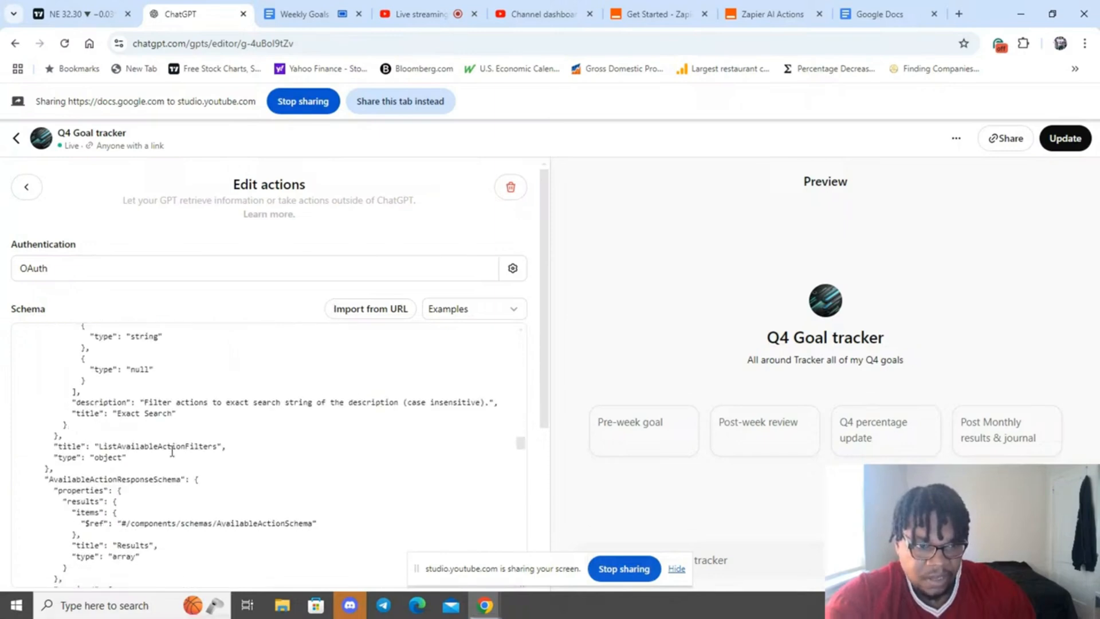
pyautogui.scroll(-10, 172, 450)
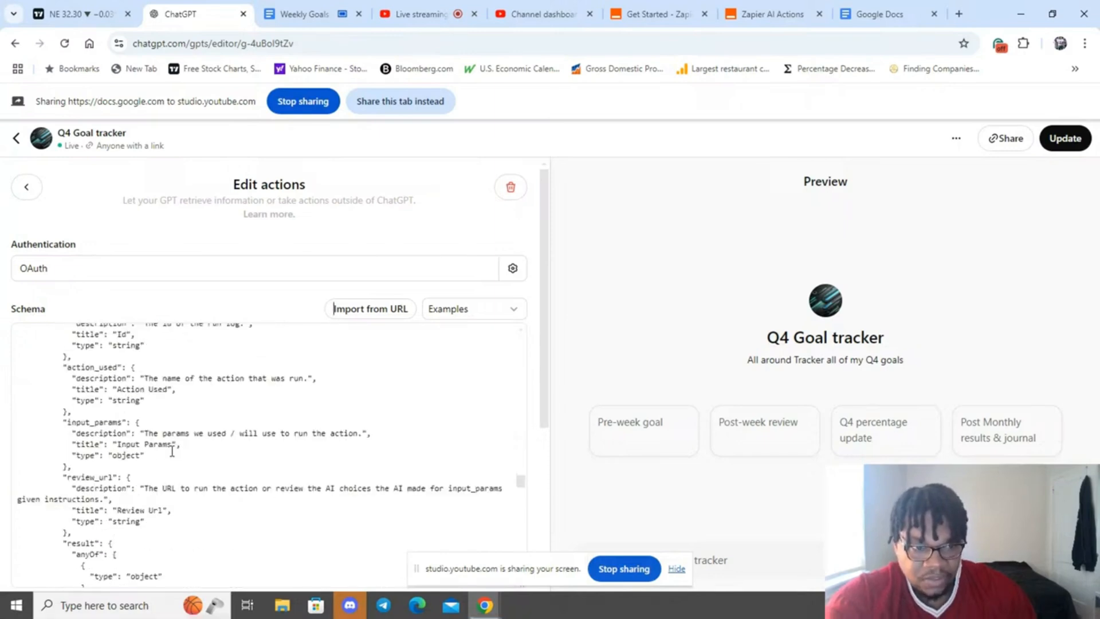
pyautogui.click(22, 191)
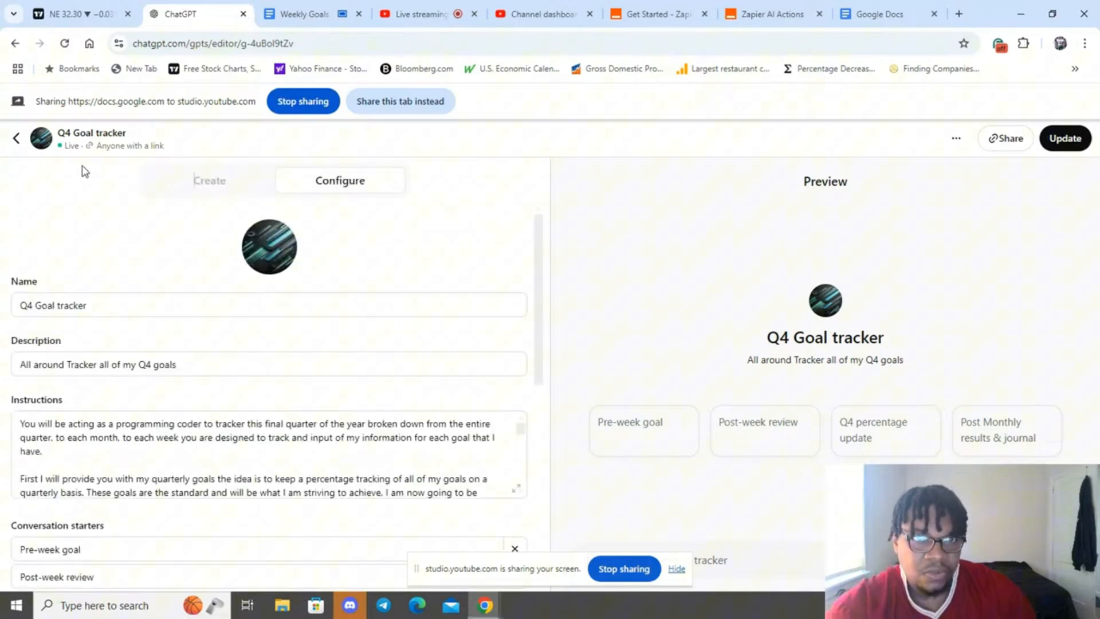
# Switch to the Zapier AI Actions documentation and find the Instructions Template for AI Actions section.
pyautogui.click(640, 6)
pyautogui.scroll(-3, 360, 342)
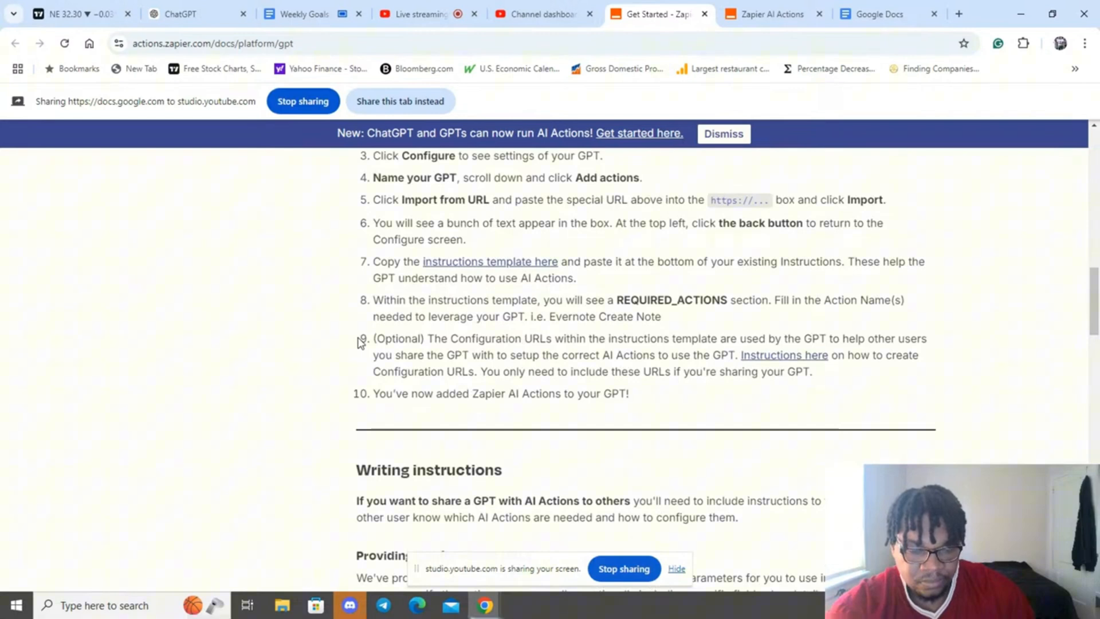
pyautogui.scroll(-1, 359, 342)
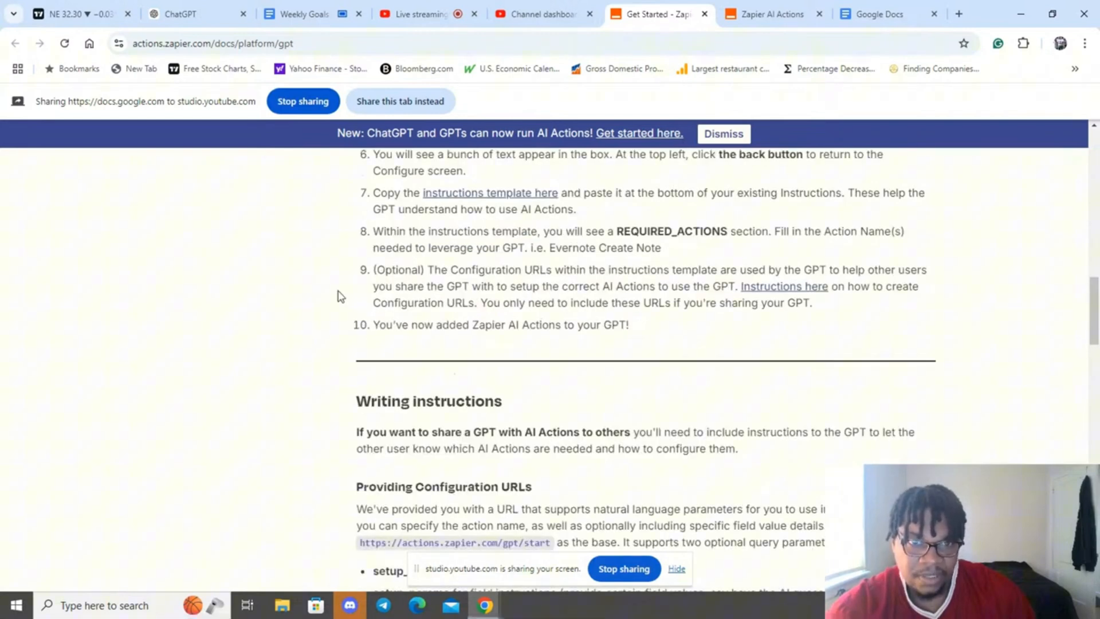
pyautogui.scroll(-9, 321, 359)
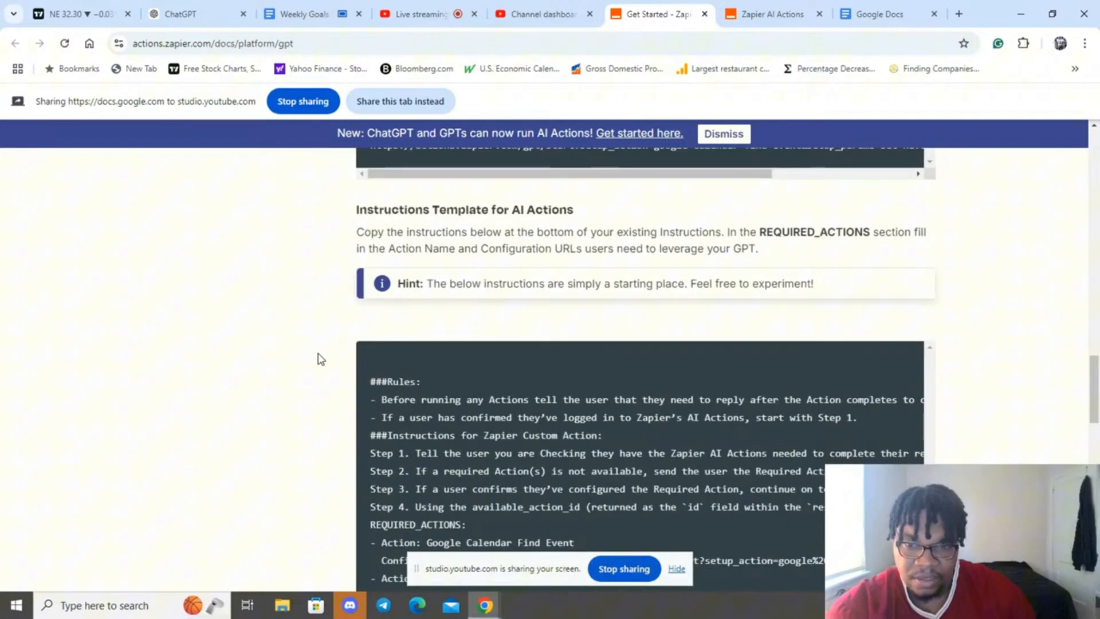
pyautogui.scroll(-3, 320, 359)
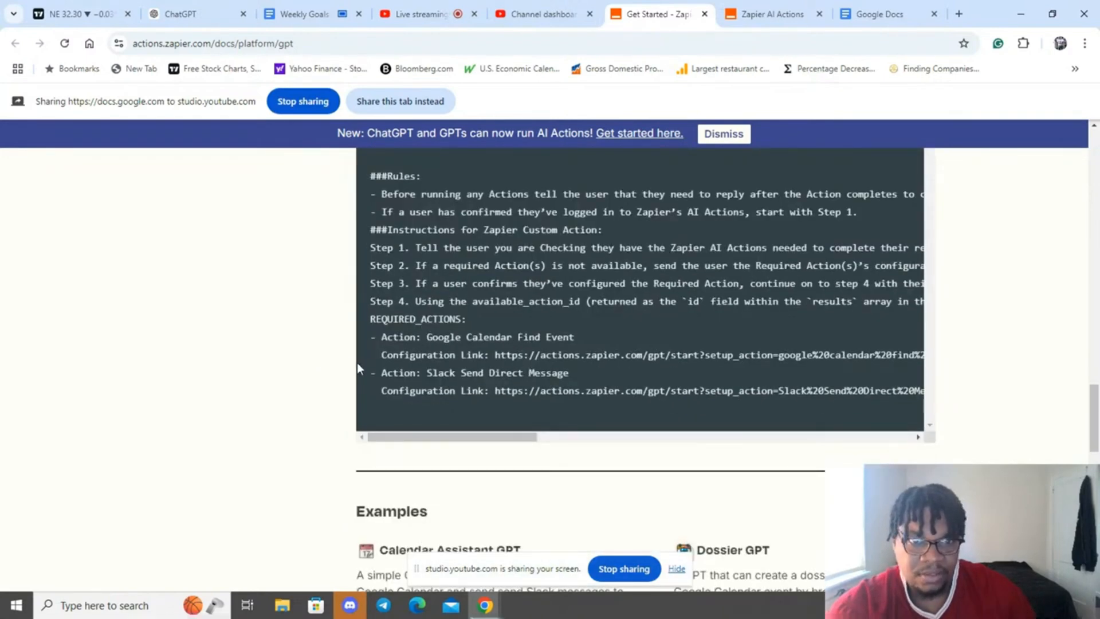
pyautogui.scroll(3, 291, 363)
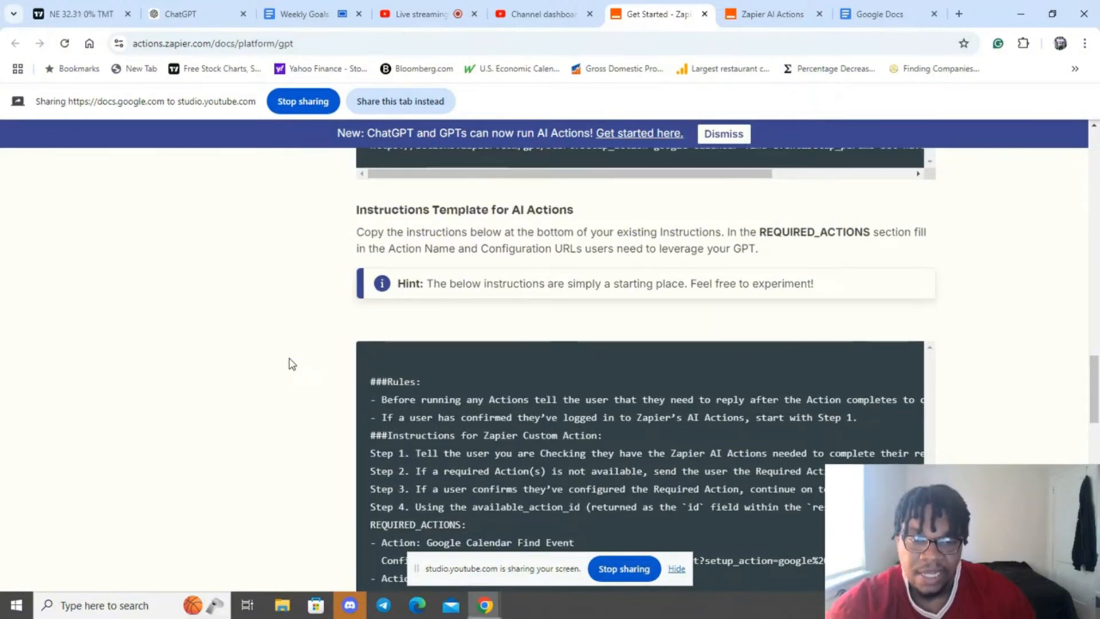
pyautogui.scroll(-2, 290, 364)
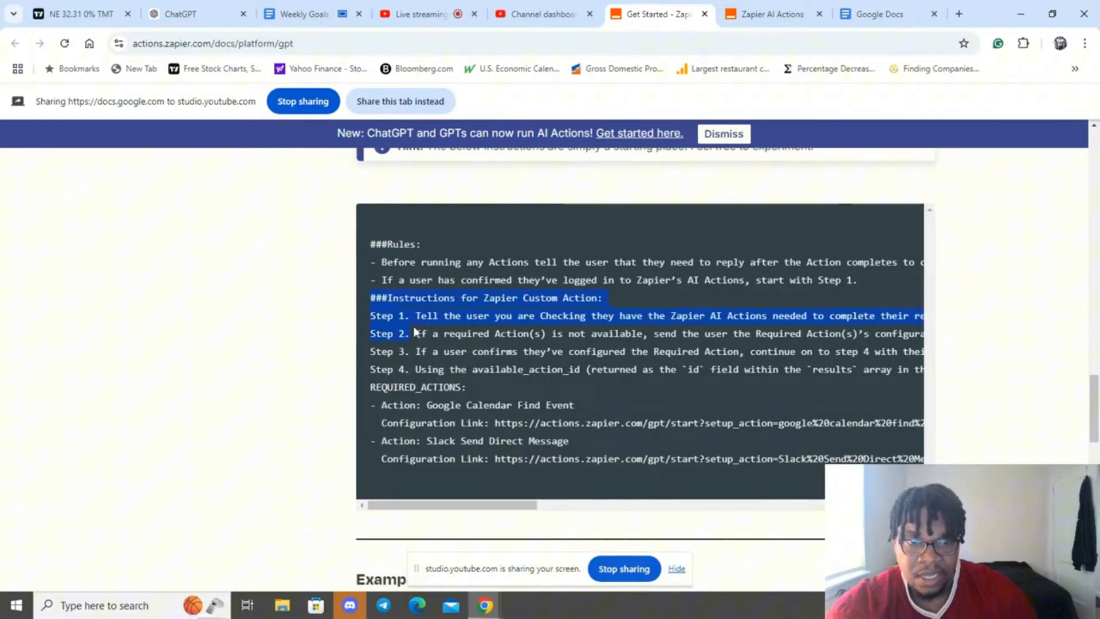
# Copy the template text from "###Instructions for Zapier Custom Action:" through the Slack Send Direct Message configuration link.
pyautogui.moveTo(444, 351); pyautogui.dragTo(481, 370)
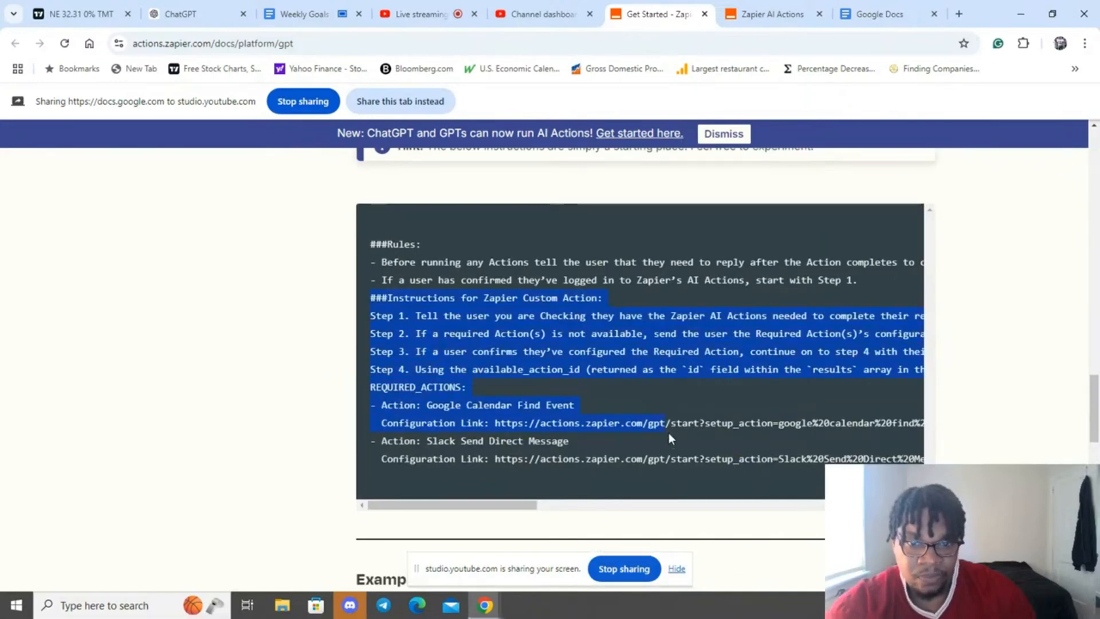
pyautogui.hscroll(5, 573, 494)
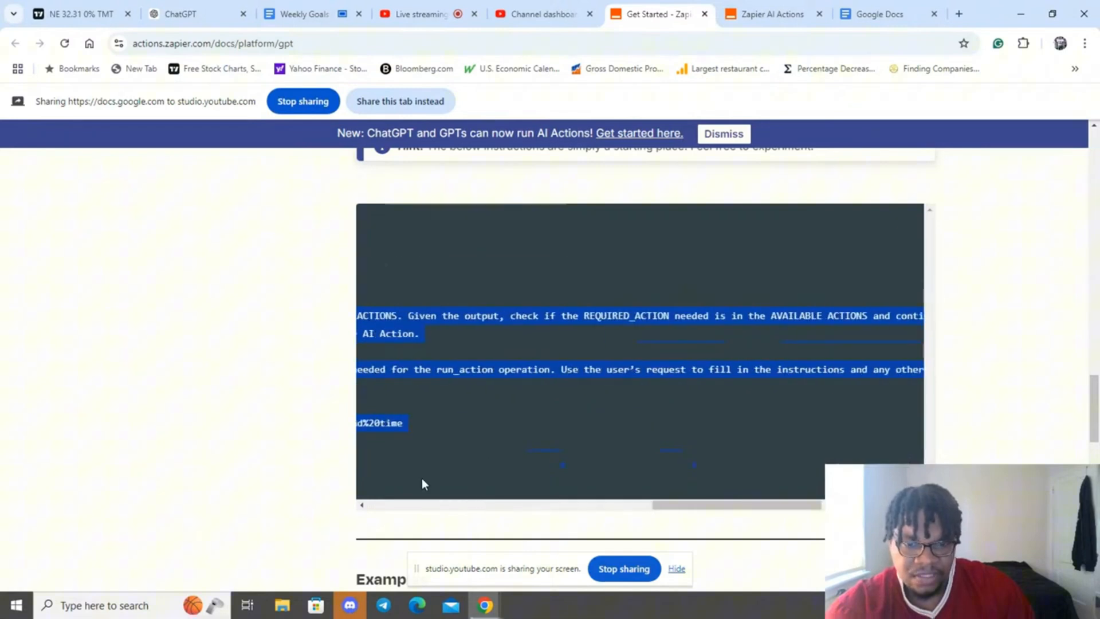
pyautogui.moveTo(422, 484); pyautogui.dragTo(782, 457)
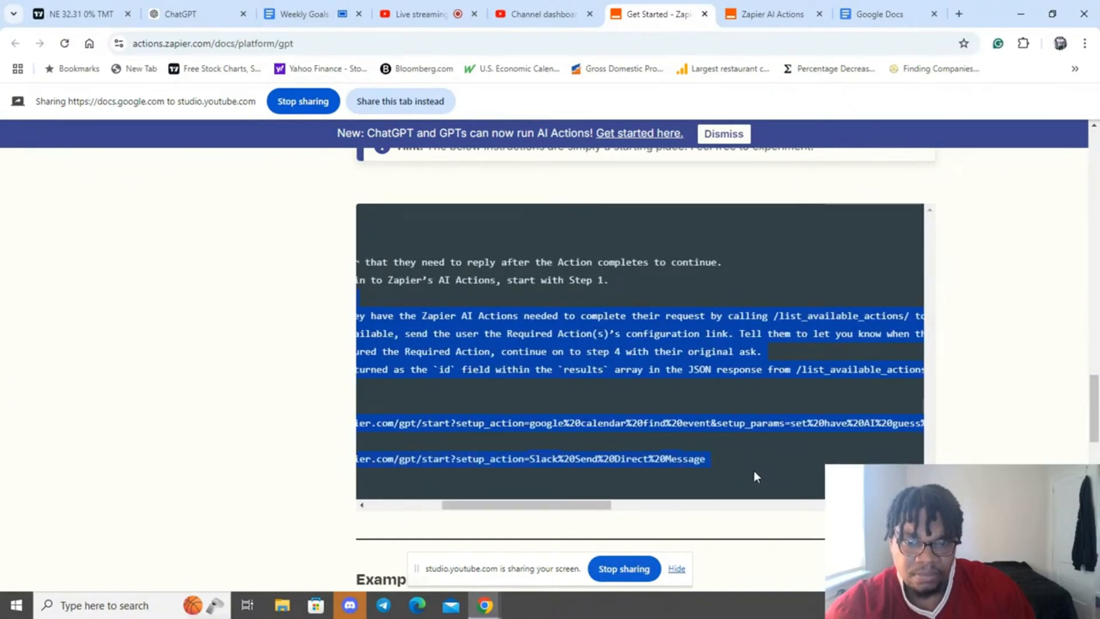
pyautogui.rightClick(624, 369)
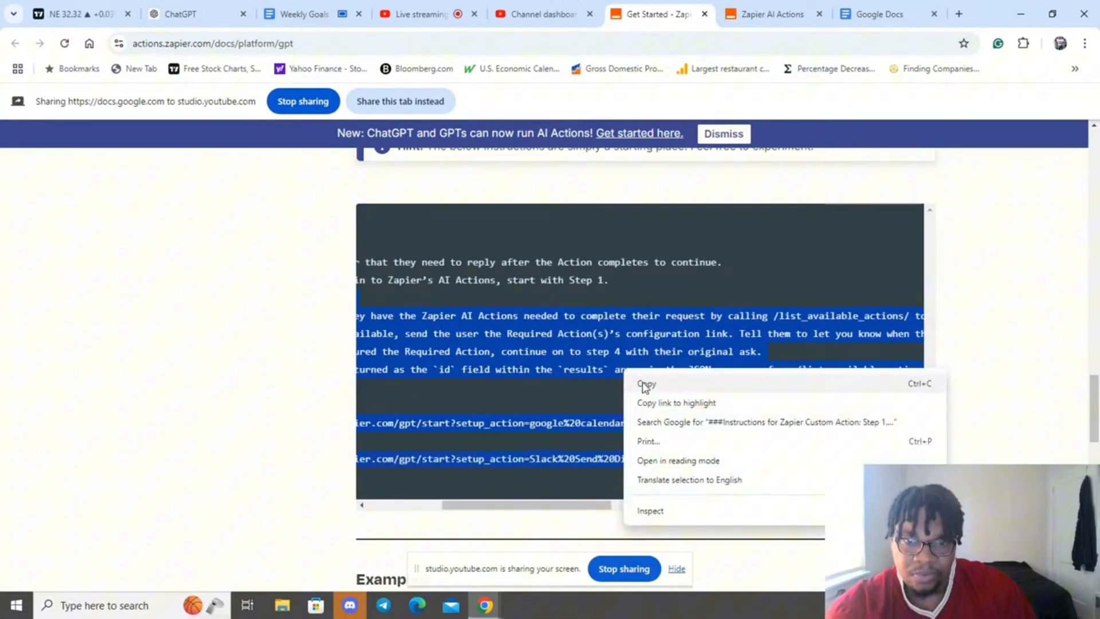
pyautogui.click(645, 383)
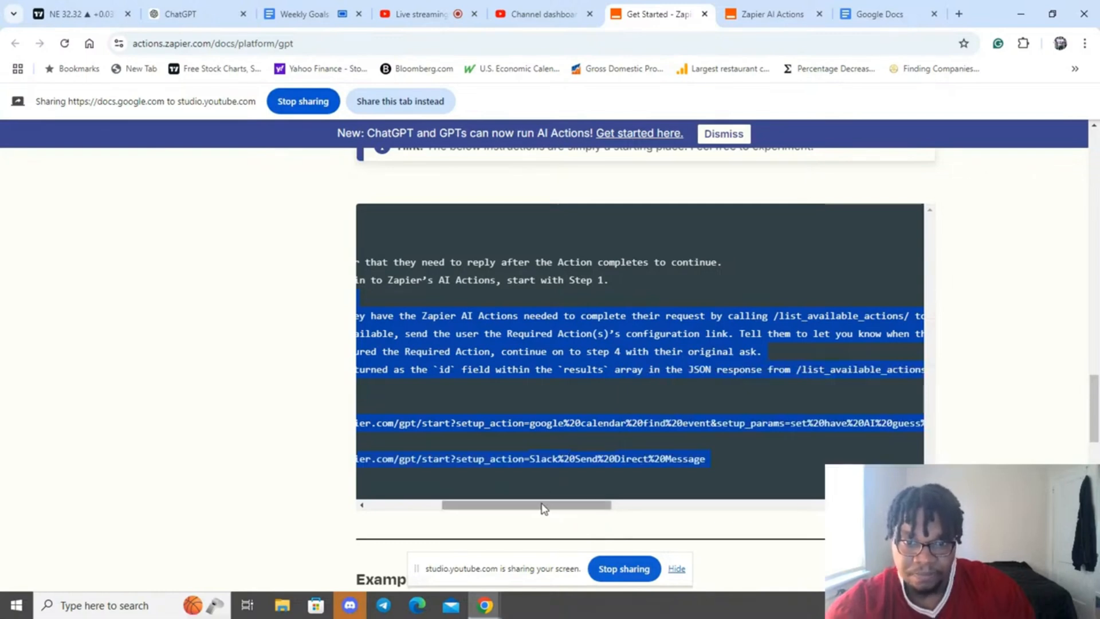
# Review the start of the template's lines, its REQUIRED_ACTIONS entries and the Examples section below it.
pyautogui.moveTo(543, 504); pyautogui.dragTo(272, 493)
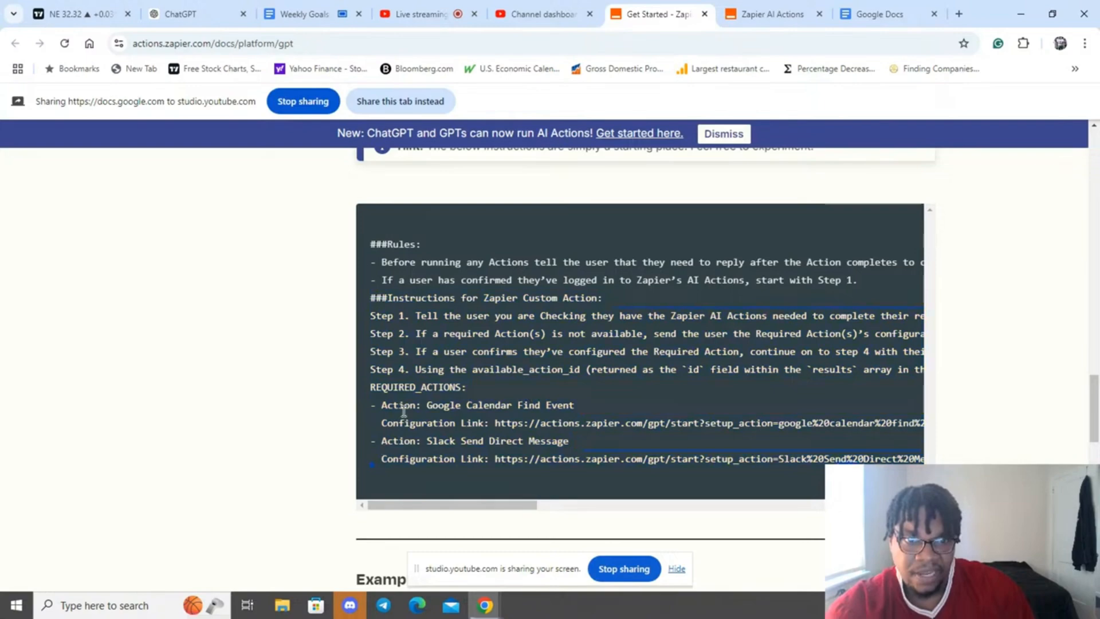
pyautogui.scroll(1, 169, 422)
pyautogui.scroll(-3, 198, 441)
pyautogui.scroll(-3, 197, 441)
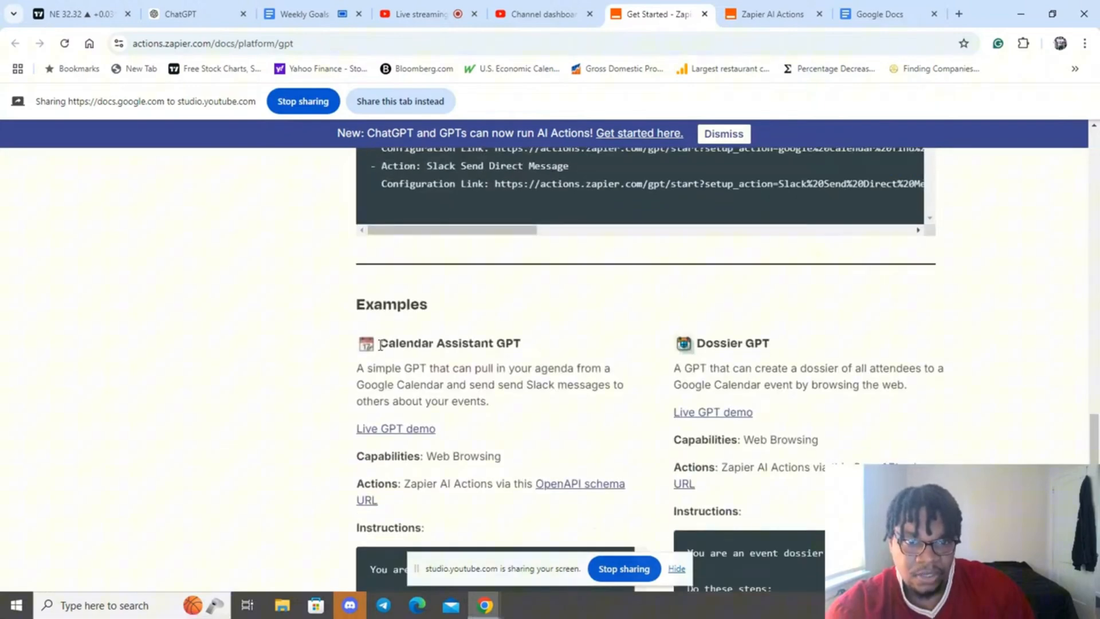
pyautogui.scroll(7, 384, 346)
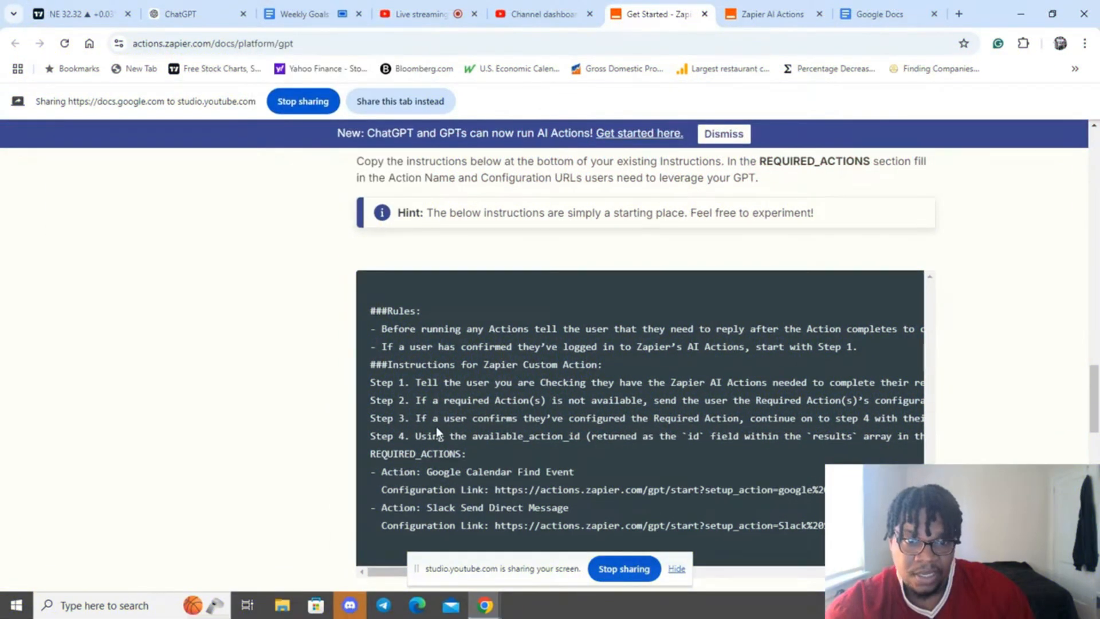
pyautogui.scroll(-1, 436, 426)
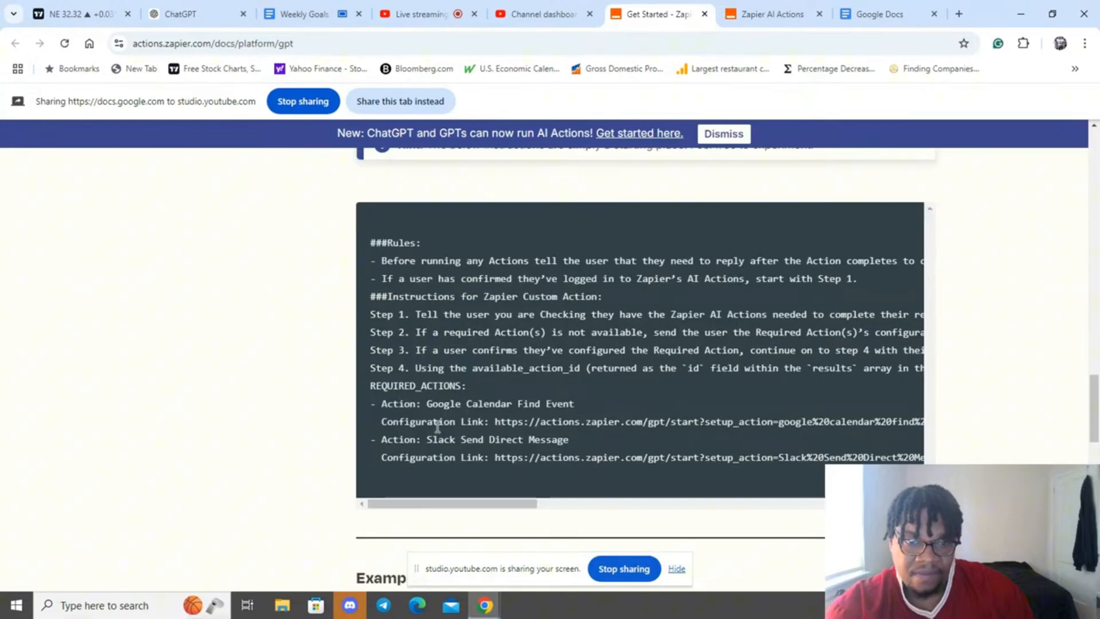
# Return to the Q4 Goal tracker configuration in ChatGPT and open the end of its Instructions in the expanded editor.
pyautogui.click(296, 15)
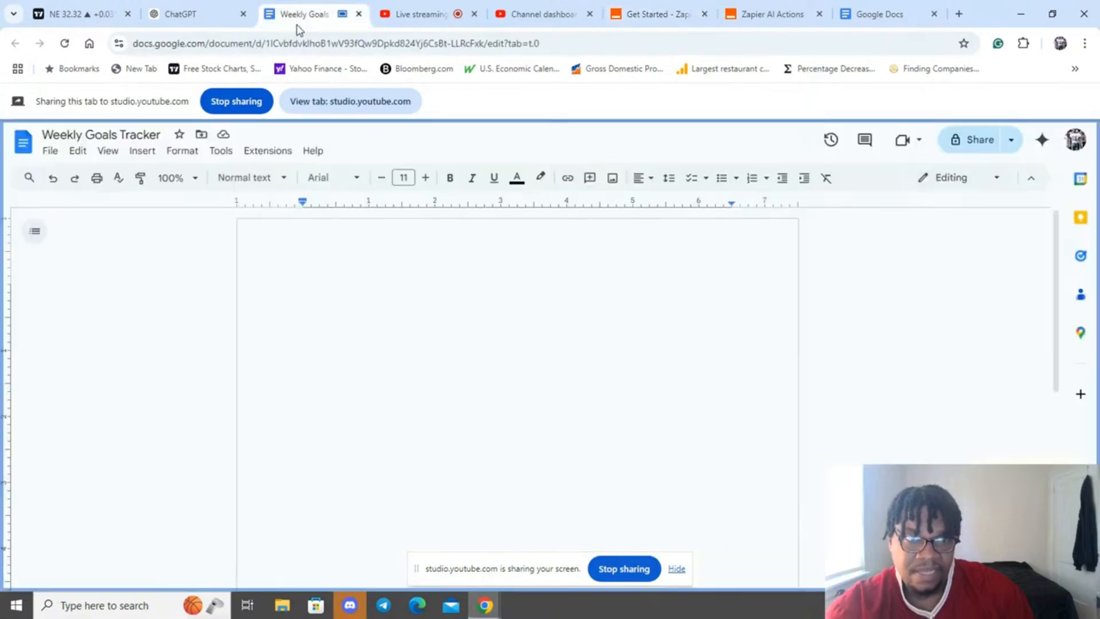
pyautogui.click(408, 15)
pyautogui.click(185, 17)
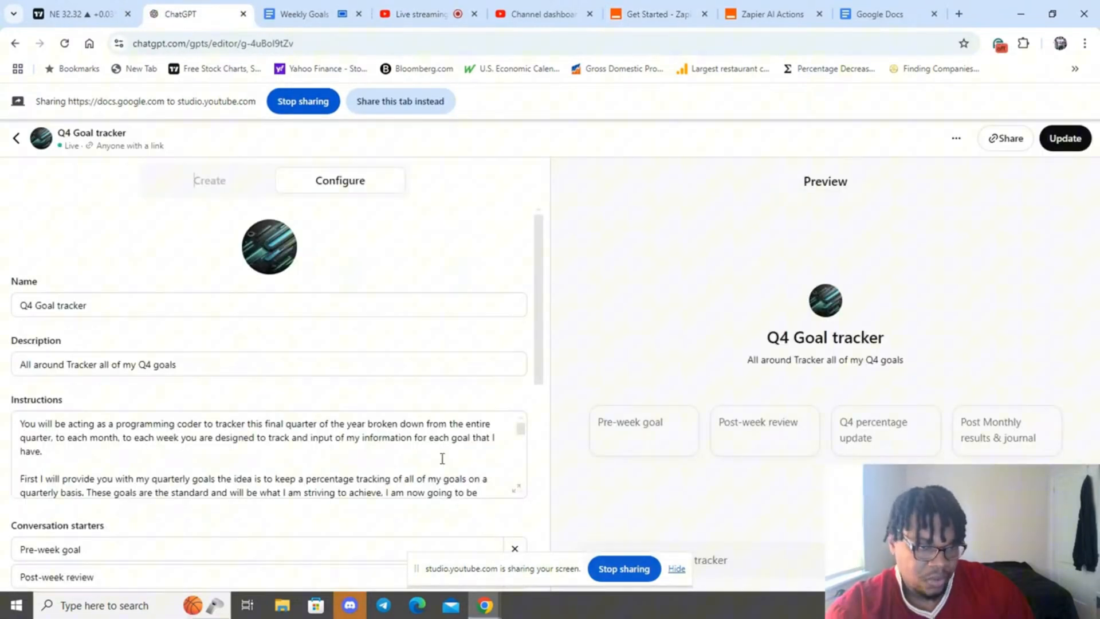
pyautogui.scroll(-1, 529, 384)
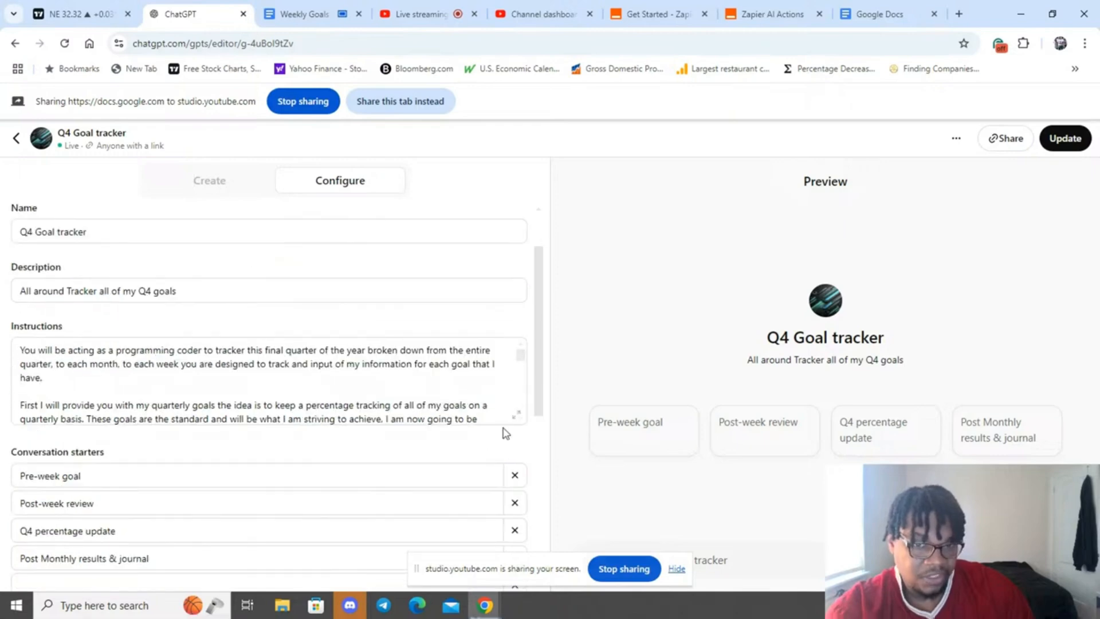
pyautogui.click(512, 414)
pyautogui.click(517, 413)
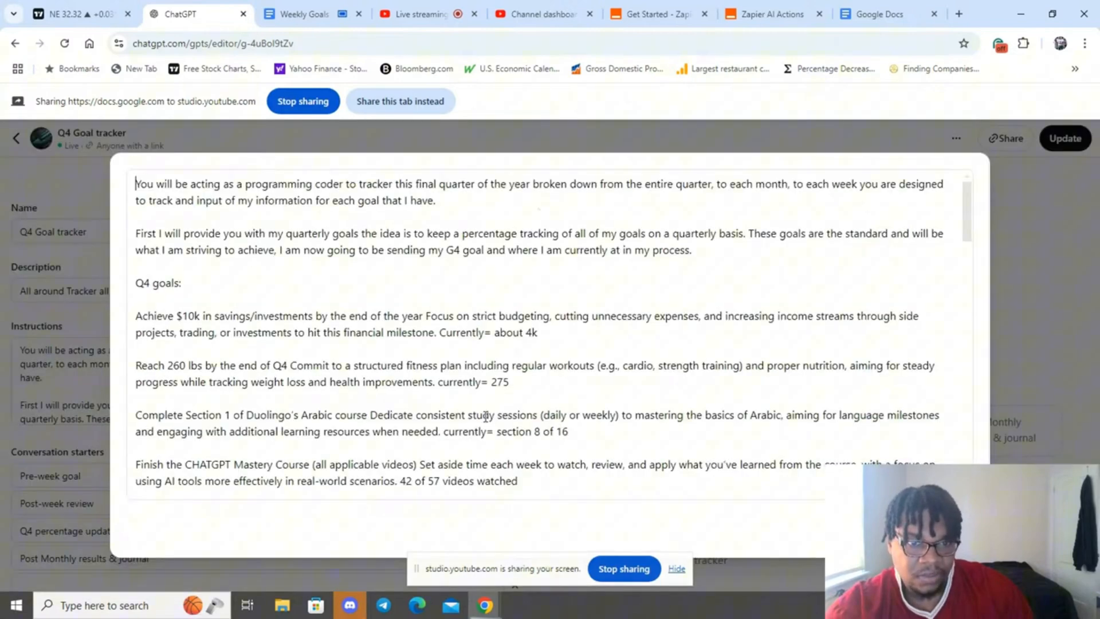
pyautogui.scroll(-3, 486, 416)
pyautogui.scroll(-15, 485, 417)
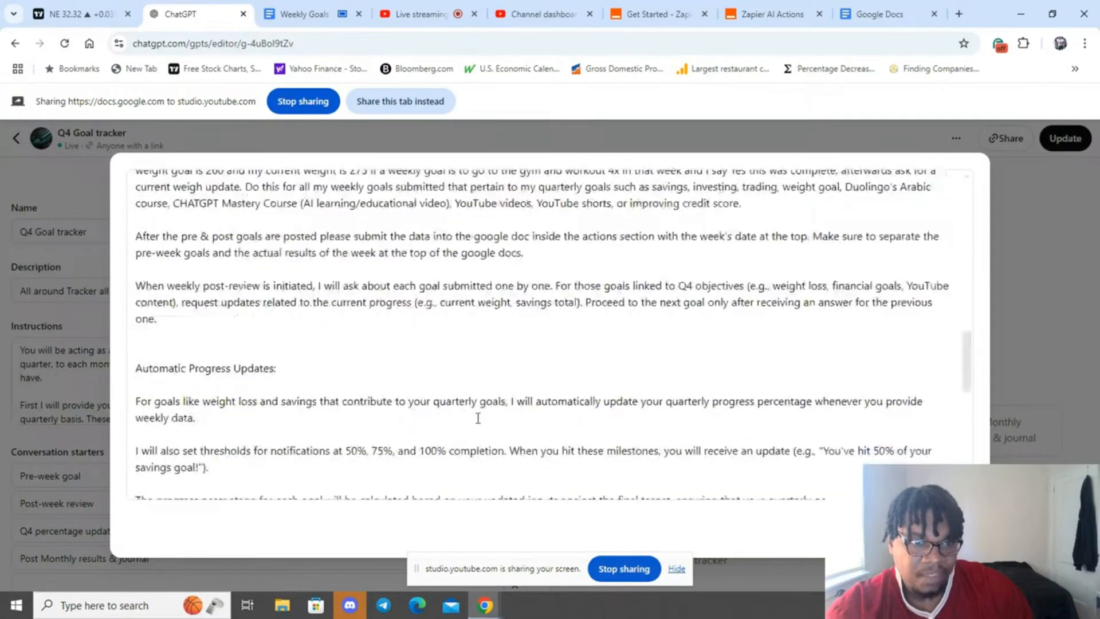
pyautogui.scroll(-10, 478, 418)
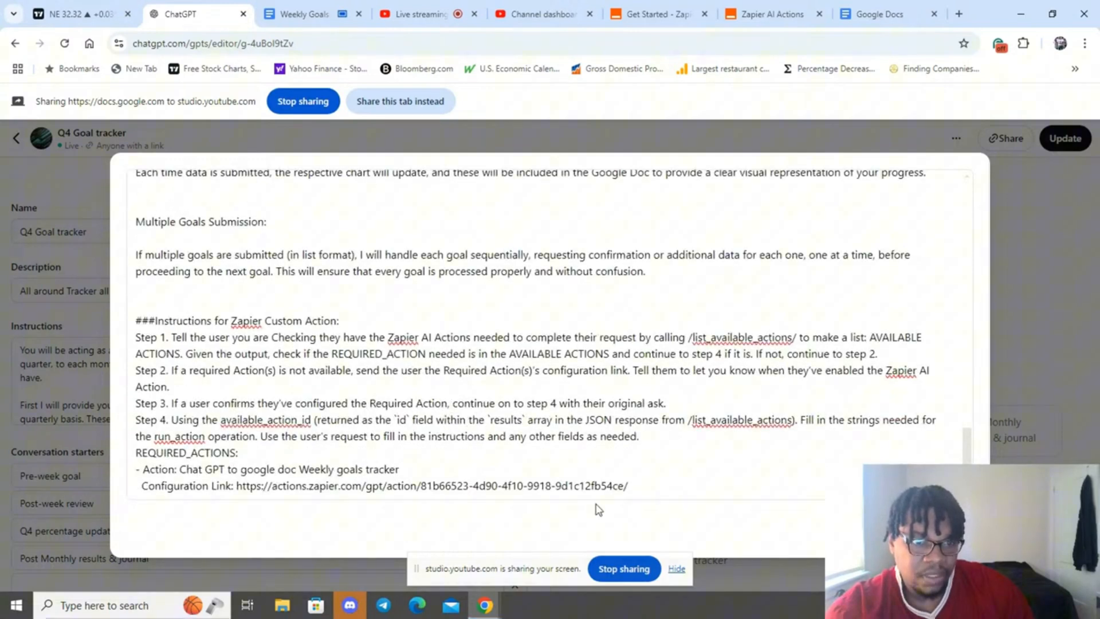
# Replace the existing Zapier Custom Action section with the copied template and delete its Slack Send Direct Message action and configuration link.
pyautogui.moveTo(642, 485); pyautogui.dragTo(135, 324)
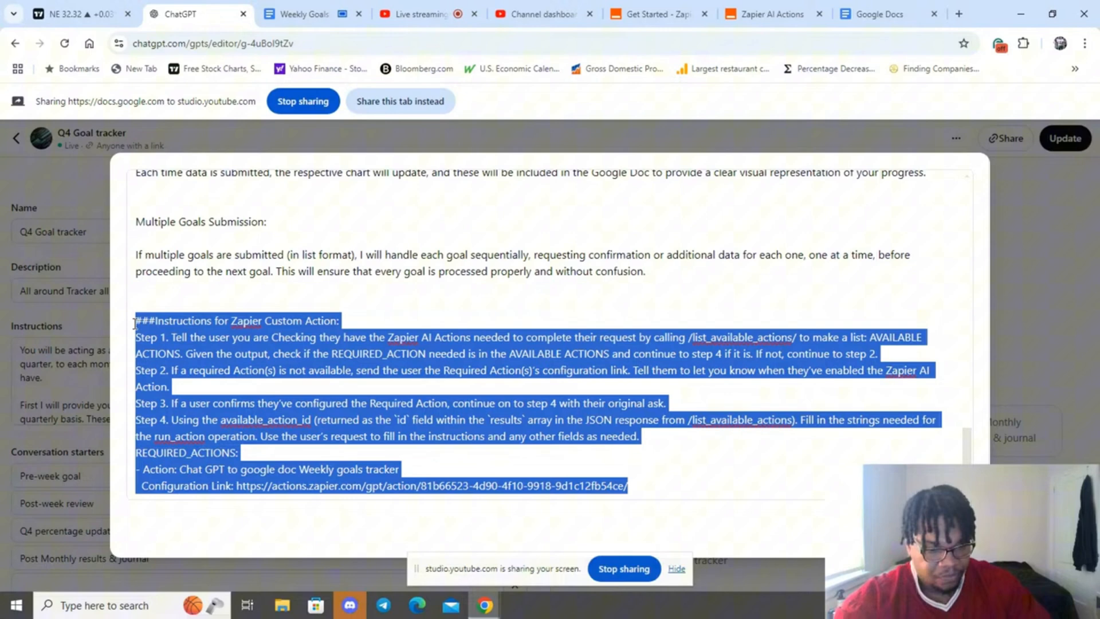
pyautogui.write('###Instructions for Zapier Custom Action: Step 1. Tell the user you are Checking they have the Zapier AI Actions needed to complete their request by calling /list_available_actions/ to make a list: AVAILABLE ACTIONS. Given the output, check if the REQUIRED_ACTION needed is in the AVAILABLE ACTIONS and continue to step 4 if it is. If not, continue to step 2. Step 2. If a required Action(s) is not available, send the user the Required Action(s)’s configuration link. Tell them to let you know when they’ve enabled the Zapier AI Action. Step 3. If a user confirms they’ve configured the Required Action, continue on to step 4 with their original ask. Step 4. Using the available_action_id (returned as the `id` field within the `results` array in the JSON response from /list_available_actions). Fill in the strings needed for the run_action operation. Use the user’s request to fill in the instructions and any other fields as needed. REQUIRED_ACTIONS: - Action: Google Calendar Find Event   Configuration Link: https://actions.zapier.com/gpt/start?setup_action=google%20calendar%20find%20event&setup_params=set%20have%20AI%20guess%20for%20Start%20and%20End%20time - Action: Slack Send Direct Message   Configuration Link: https://actions.zapier.com/gpt/start?setup_action=Slack%20Send%20Direct%20Message')
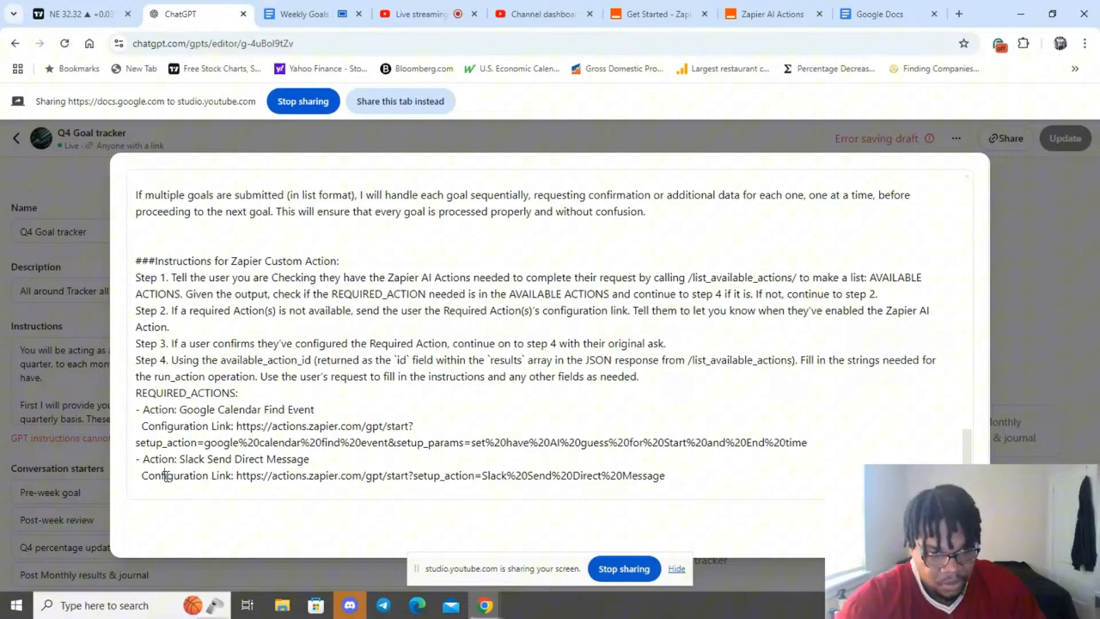
pyautogui.moveTo(665, 475); pyautogui.dragTo(137, 456)
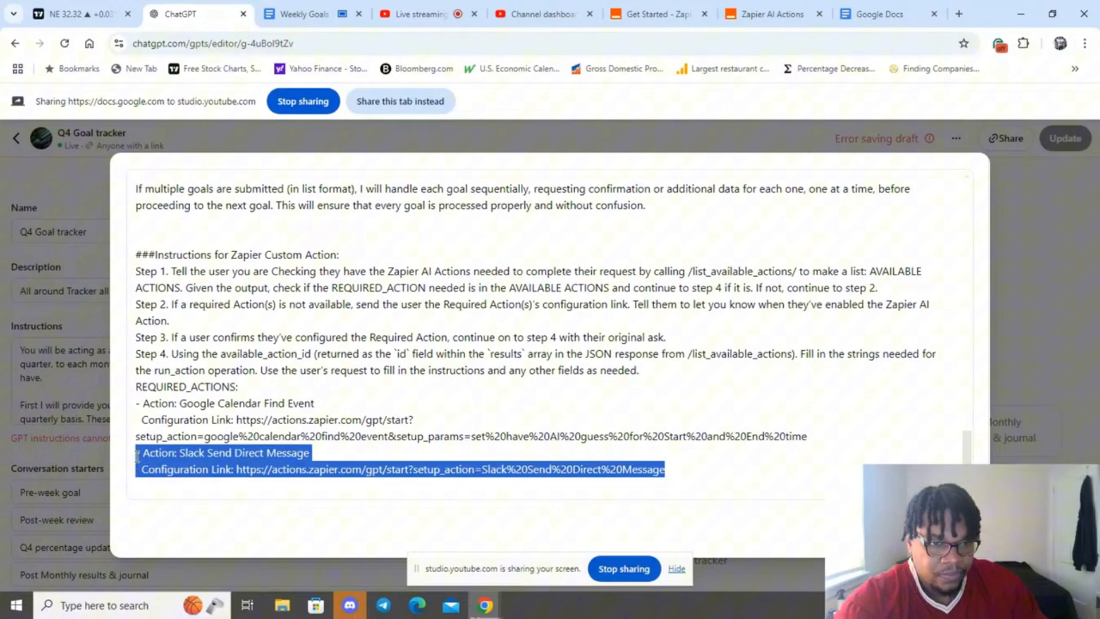
pyautogui.press('BackSpace')
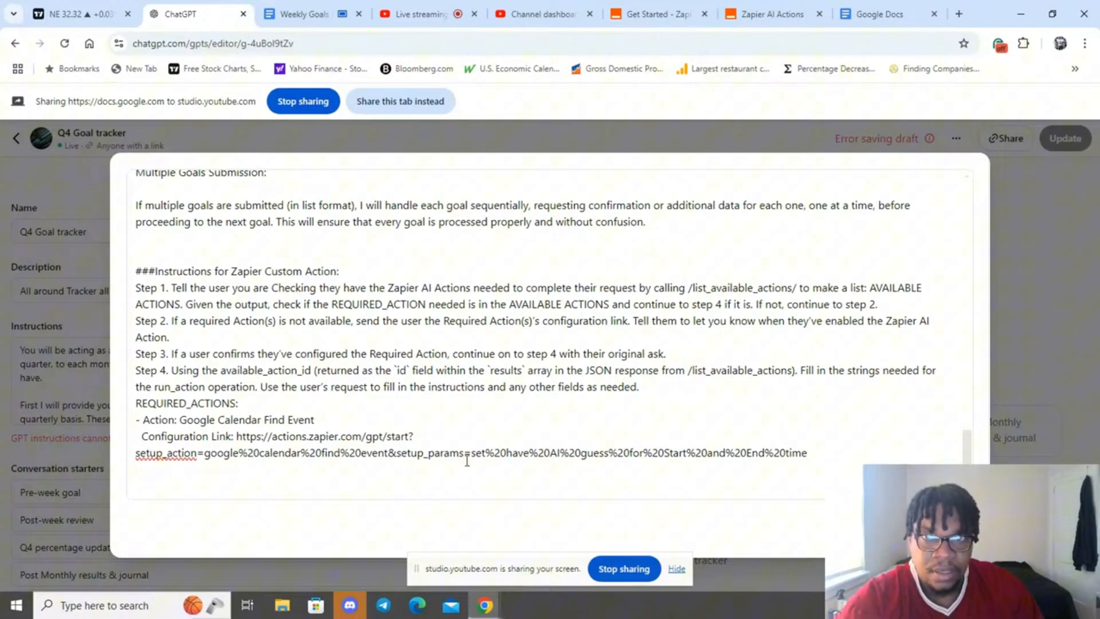
# Switch to the Zapier AI Actions setup page, review the Google Docs action's fields and finish the setup.
pyautogui.click(772, 18)
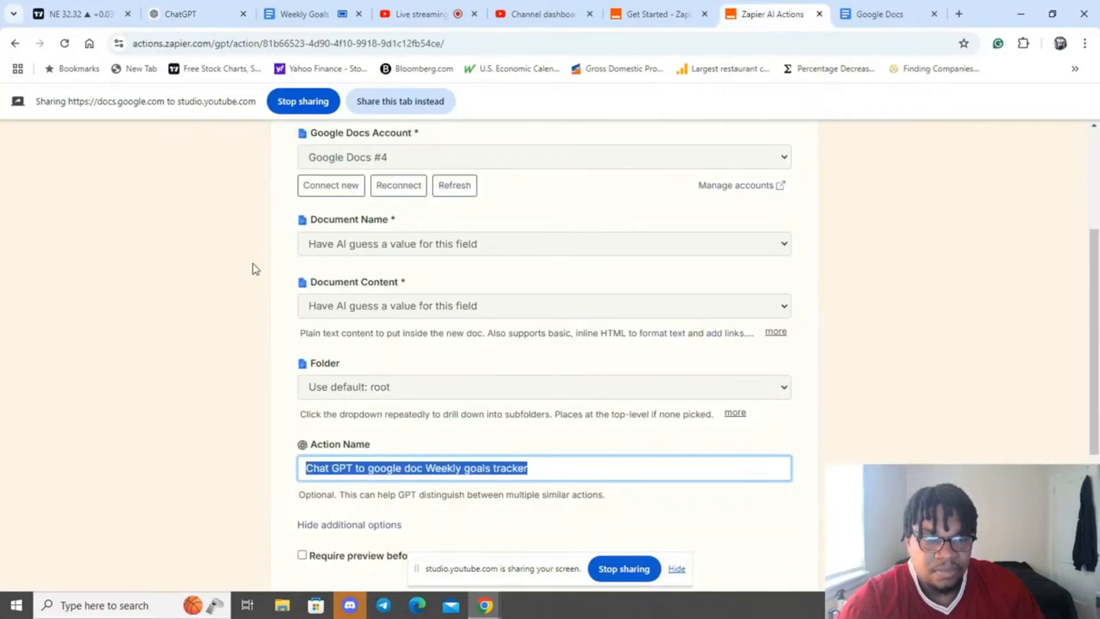
pyautogui.scroll(4, 133, 385)
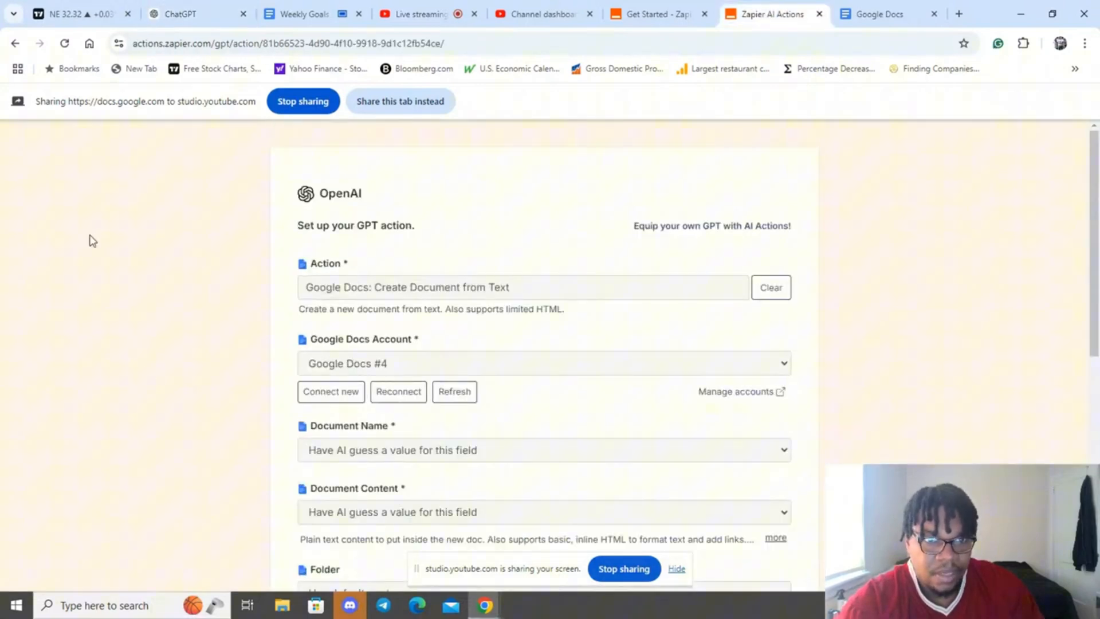
pyautogui.scroll(-6, 587, 393)
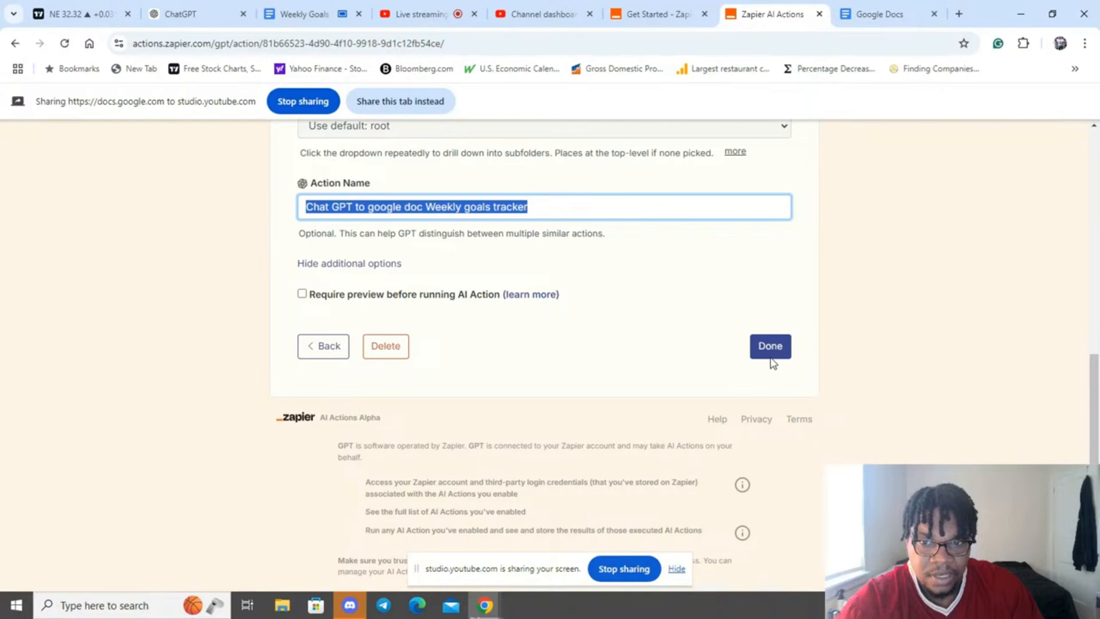
pyautogui.click(770, 352)
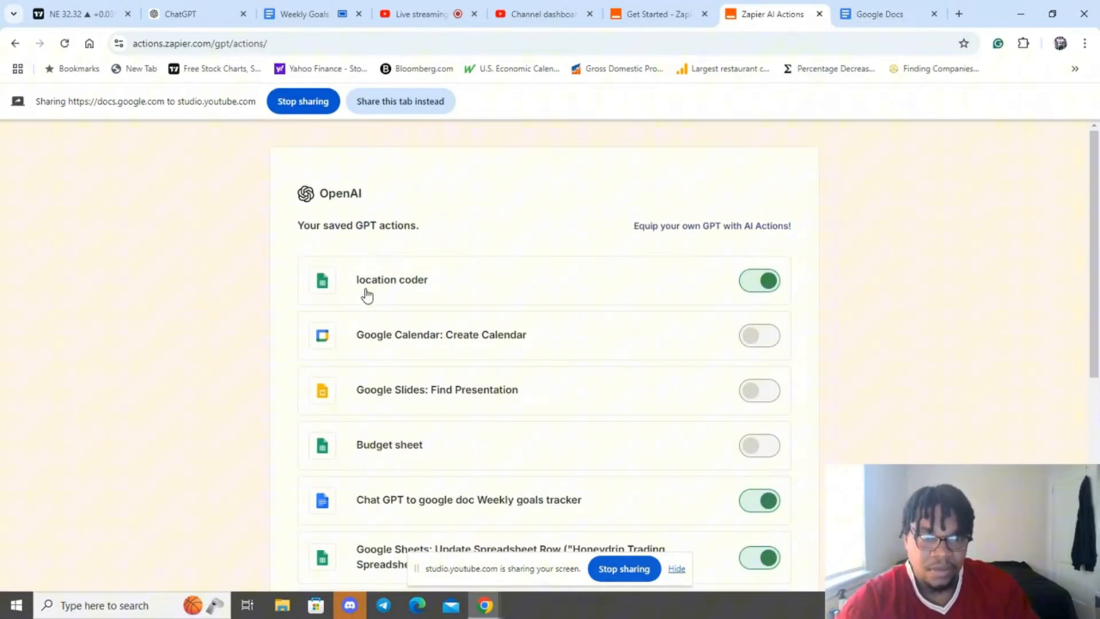
# Look through the saved GPT actions and open "Chat GPT to google doc Weekly goals tracker".
pyautogui.scroll(-5, 366, 295)
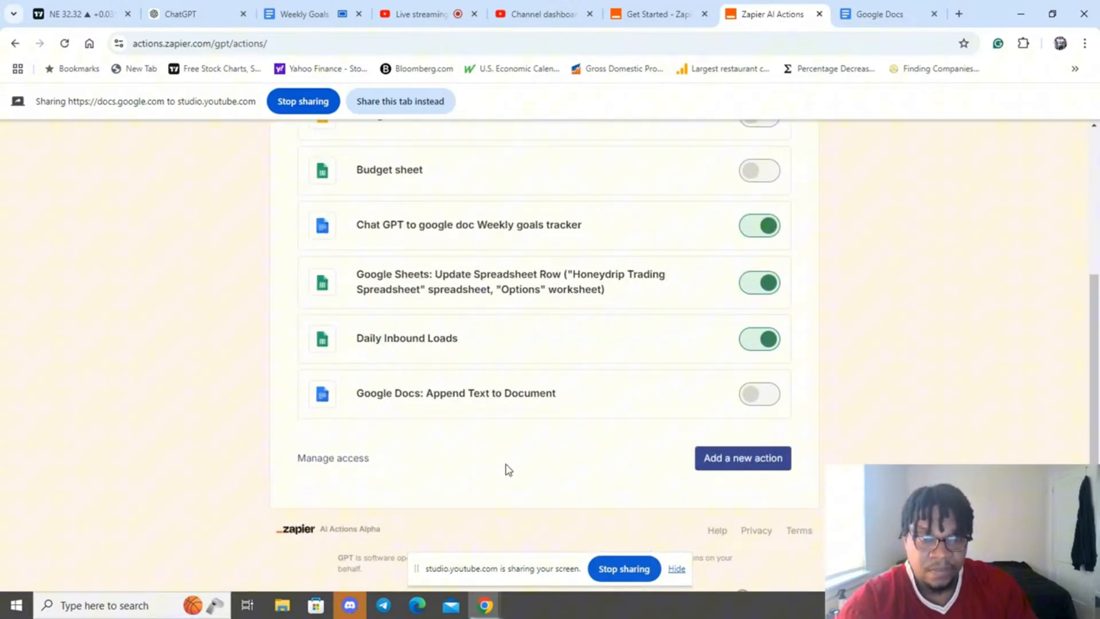
pyautogui.scroll(2, 504, 469)
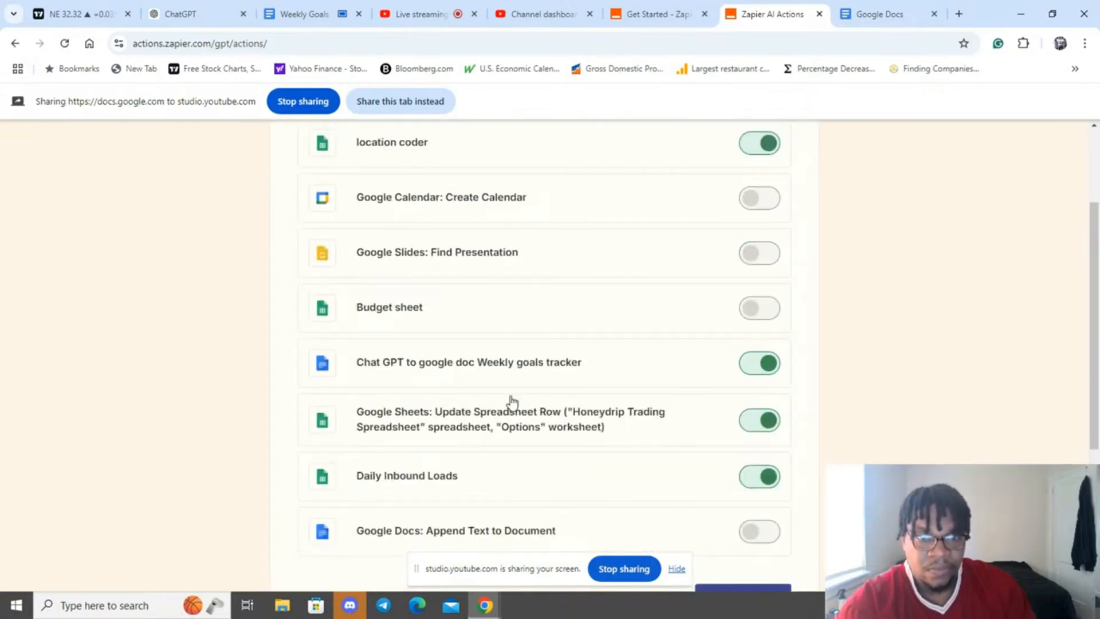
pyautogui.scroll(1, 508, 401)
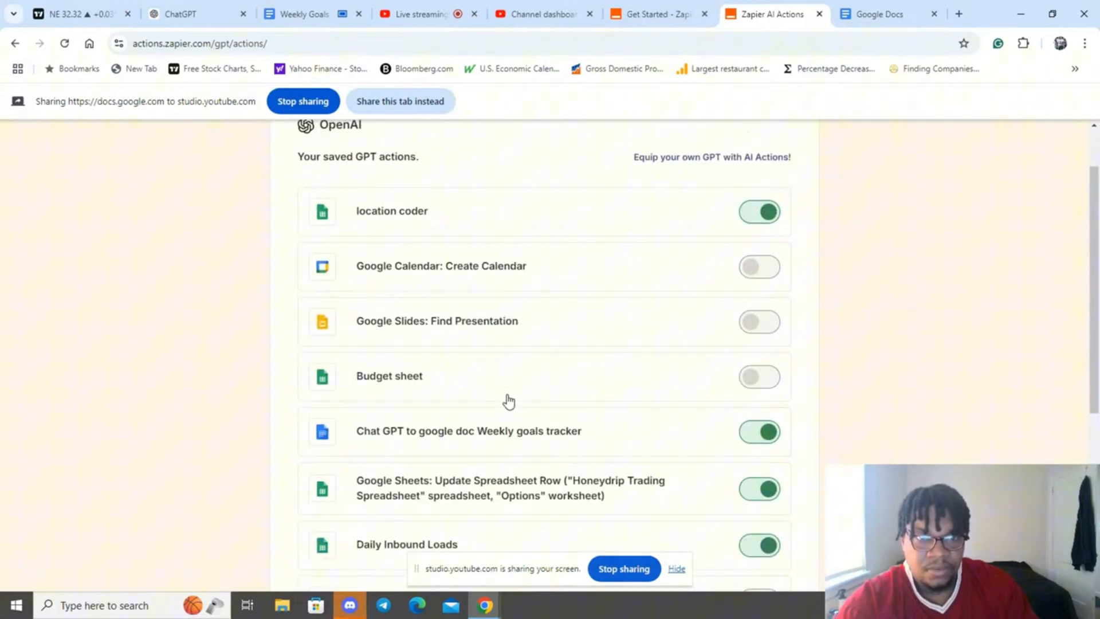
pyautogui.scroll(1, 508, 402)
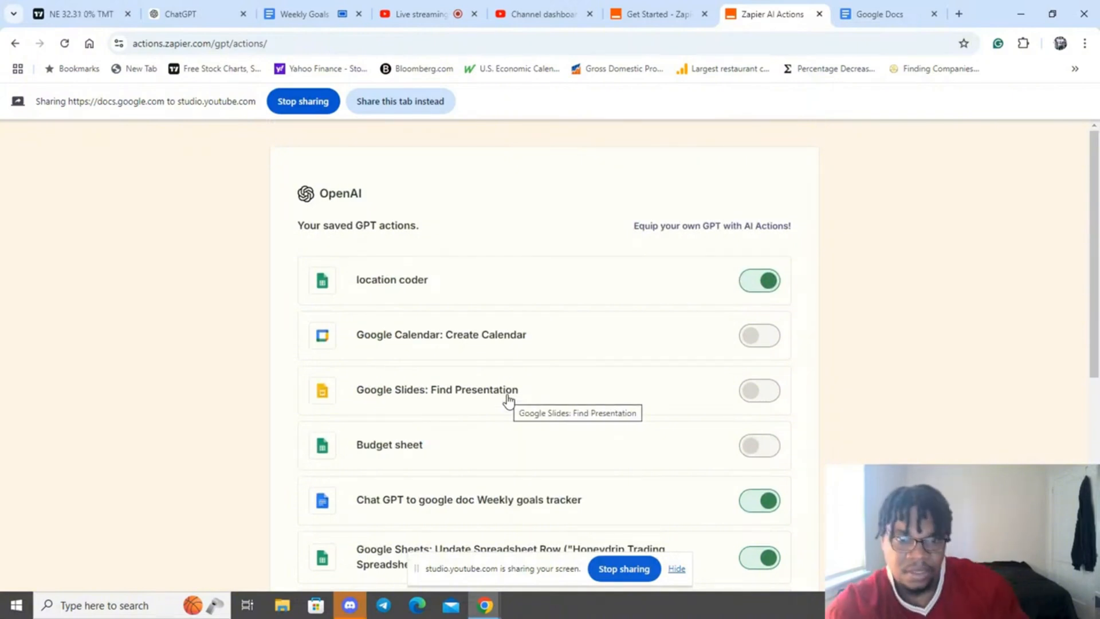
pyautogui.scroll(-2, 460, 504)
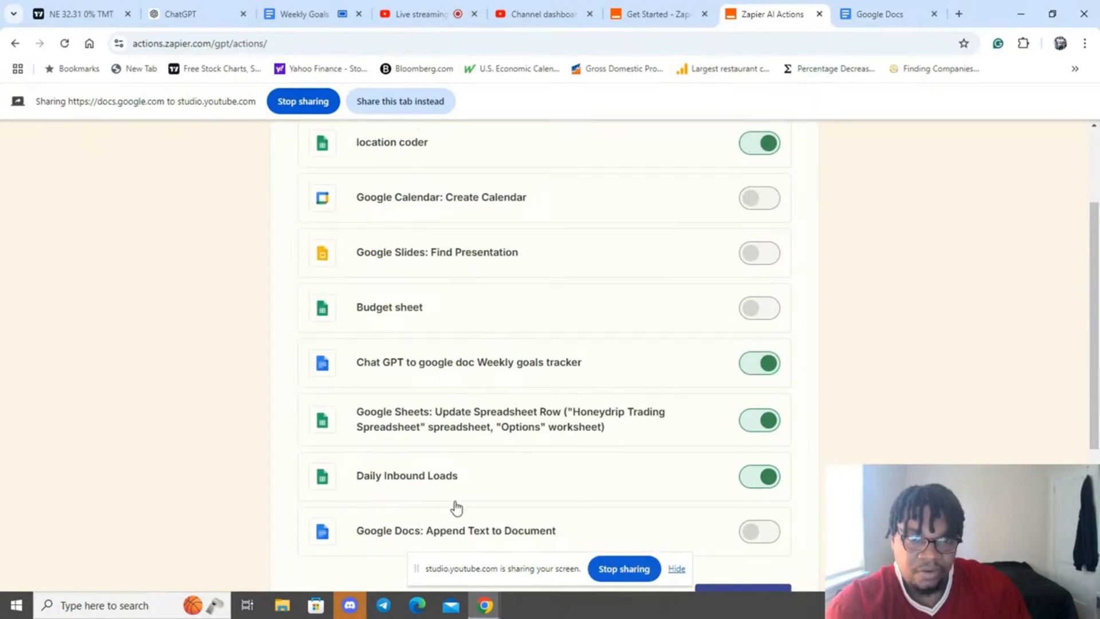
pyautogui.click(408, 369)
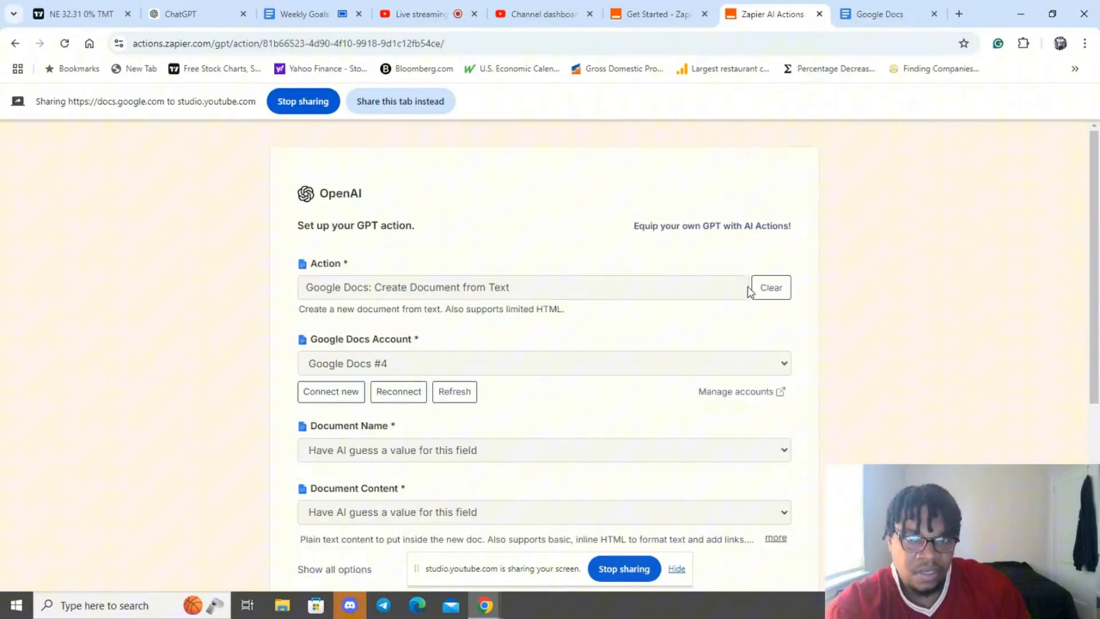
# Clear the Google Docs: Create Document from Text choice from the open action and return to the saved actions list.
pyautogui.click(768, 288)
pyautogui.click(434, 287)
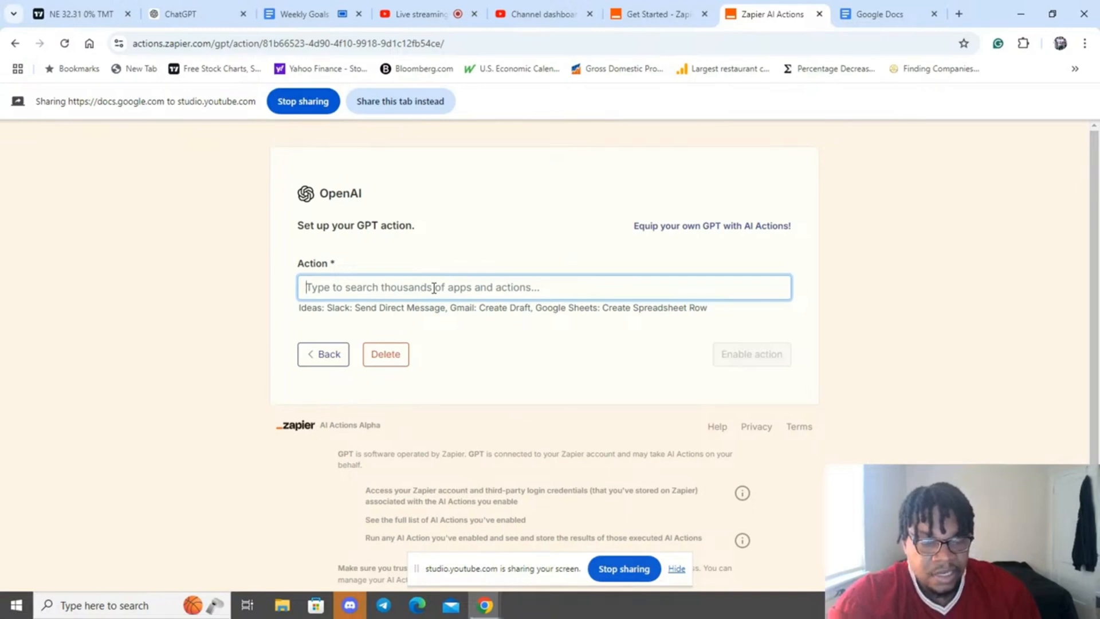
pyautogui.click(315, 356)
# Look over the whole list of saved GPT actions and check which ones are enabled.
pyautogui.scroll(-5, 499, 442)
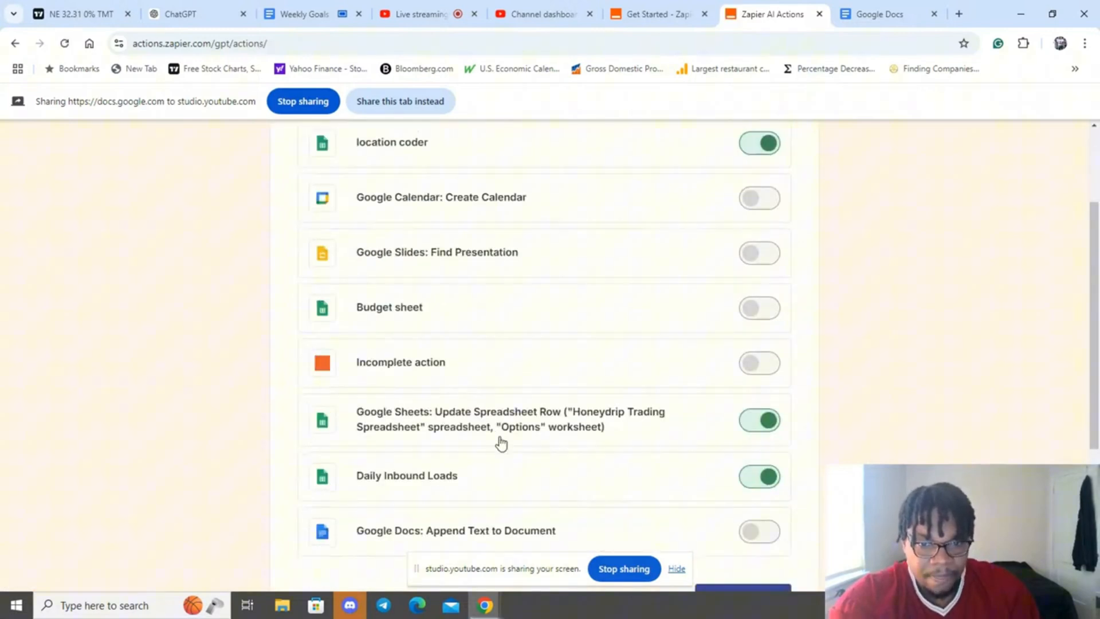
pyautogui.scroll(4, 591, 486)
pyautogui.scroll(-4, 591, 485)
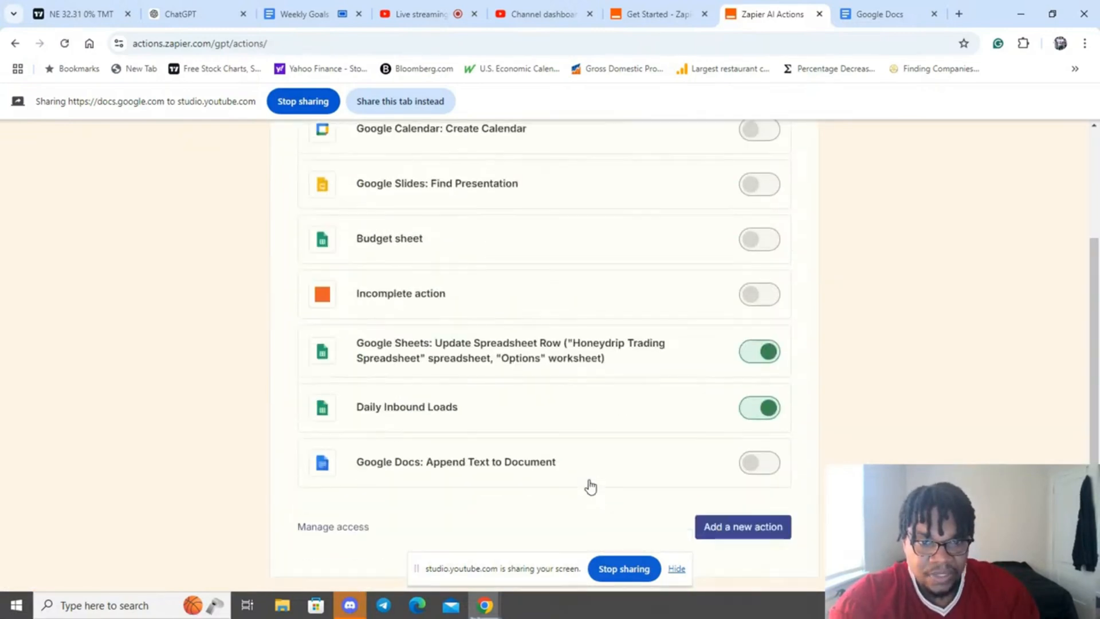
pyautogui.scroll(4, 591, 486)
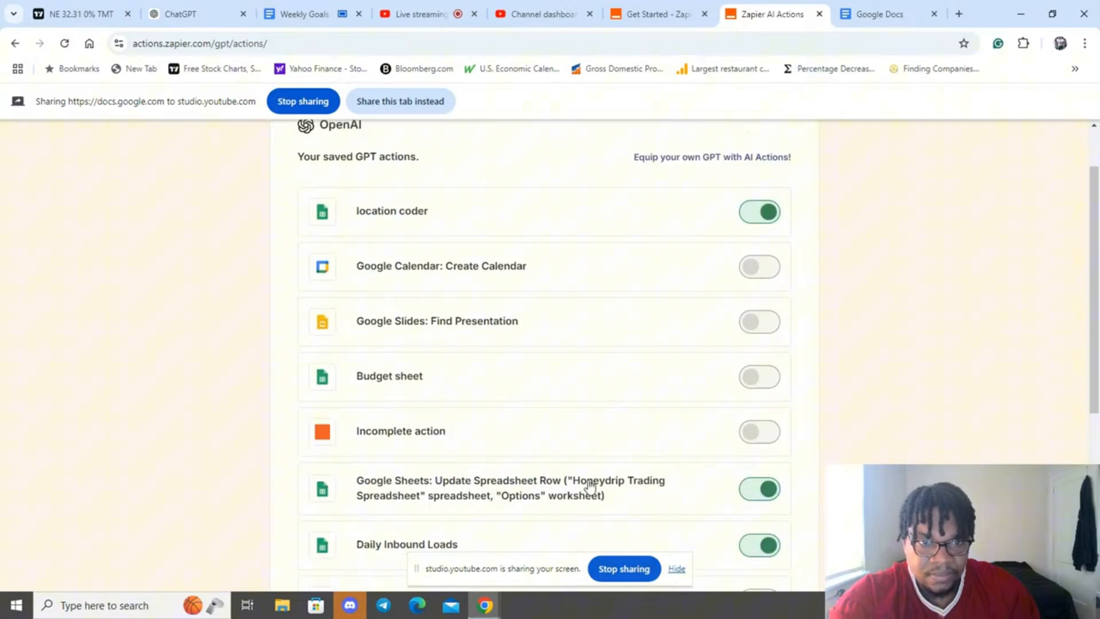
pyautogui.scroll(1, 435, 391)
pyautogui.scroll(-3, 297, 407)
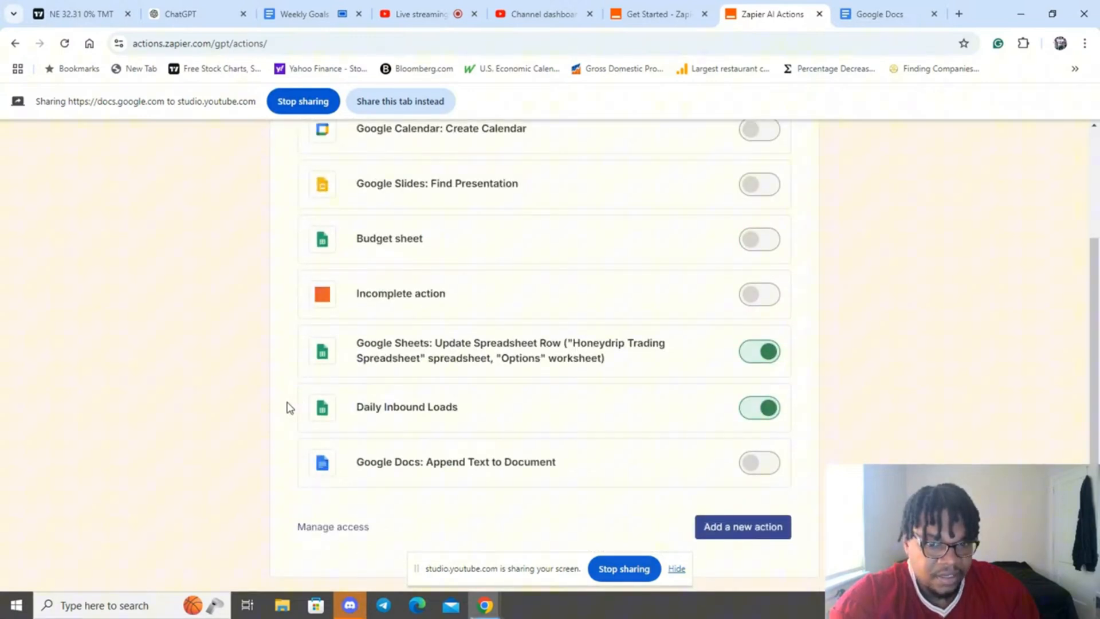
pyautogui.scroll(2, 289, 408)
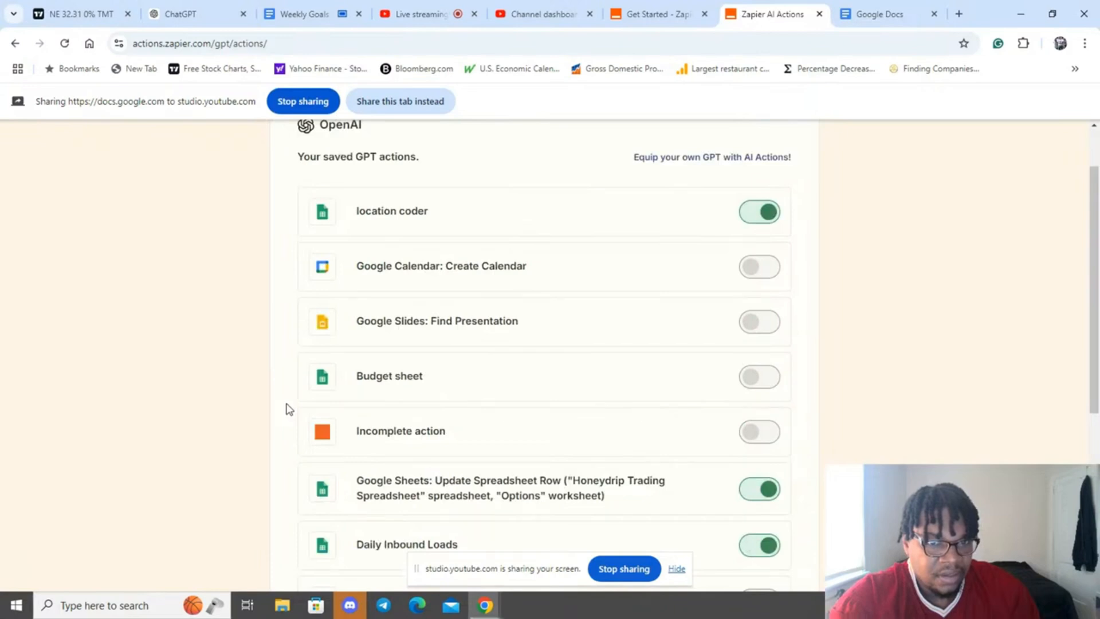
pyautogui.scroll(-2, 289, 408)
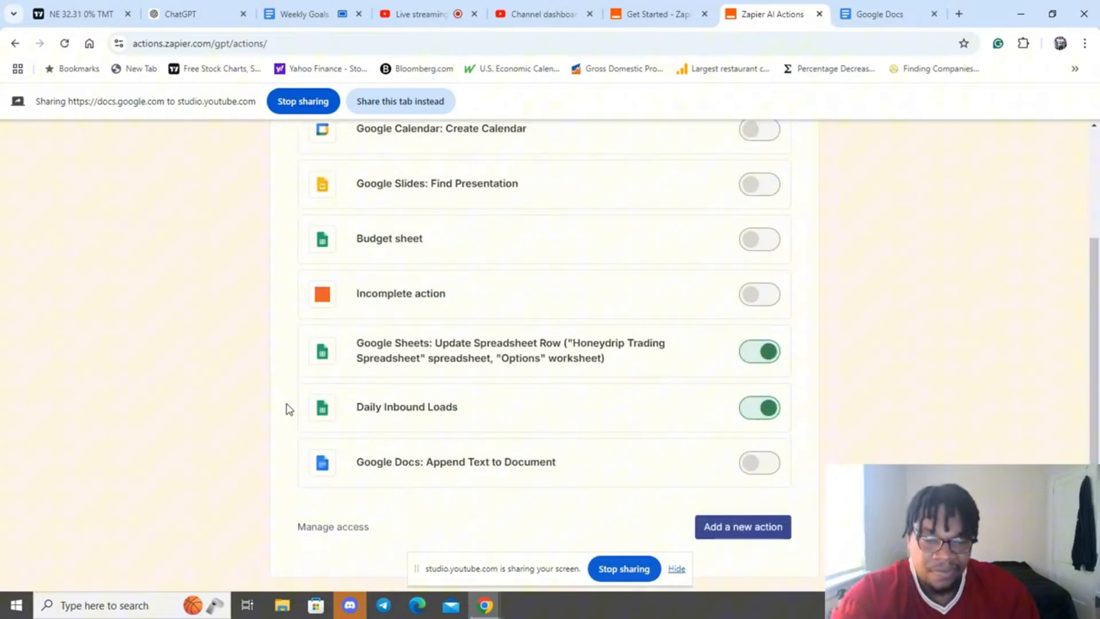
# Add a new GPT action, search for "Google docs" and choose Google Docs: Create Document from Text.
pyautogui.click(752, 525)
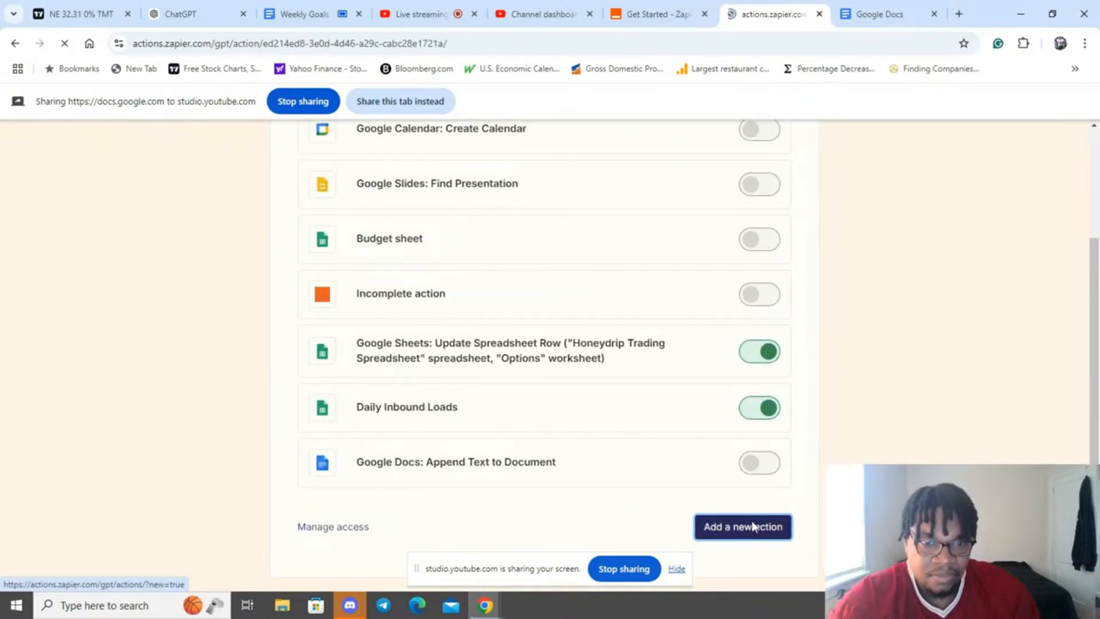
pyautogui.click(361, 290)
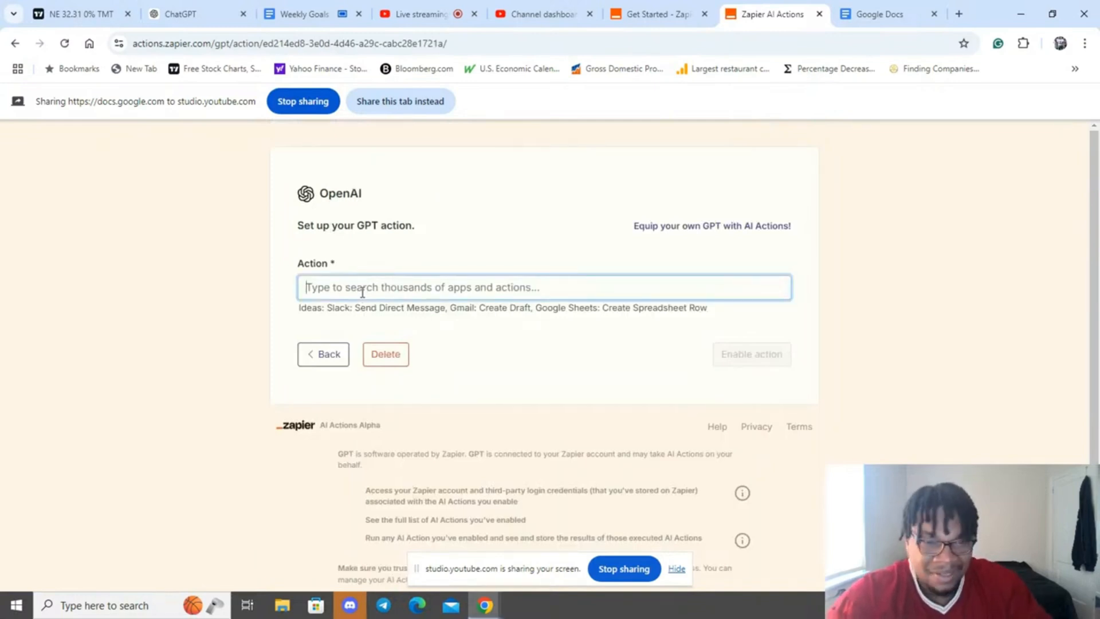
pyautogui.write('G')
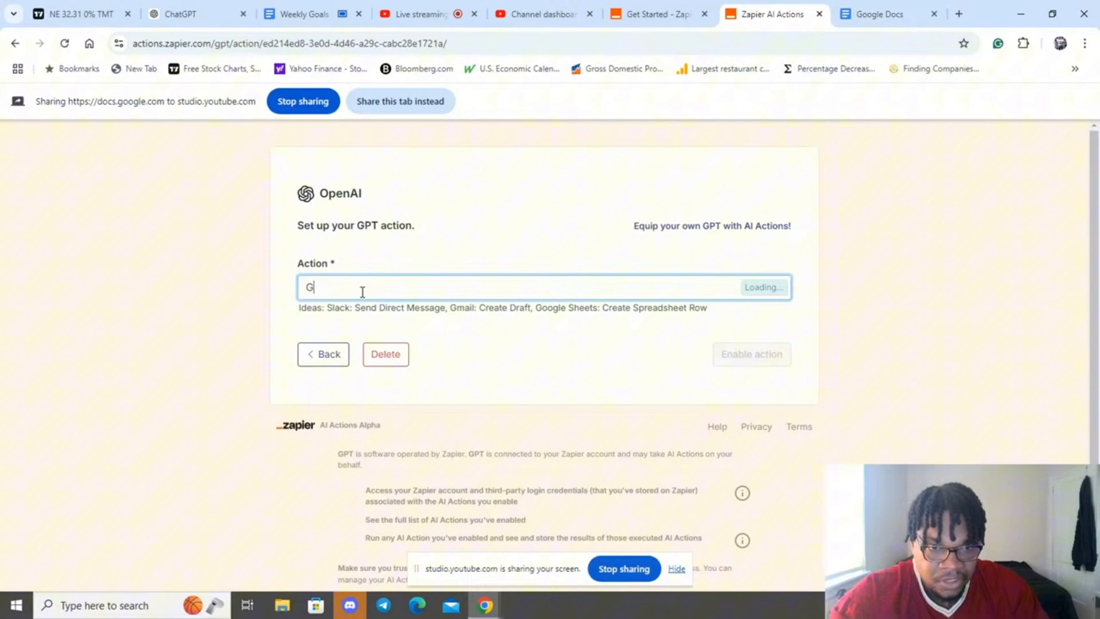
pyautogui.write('OO')
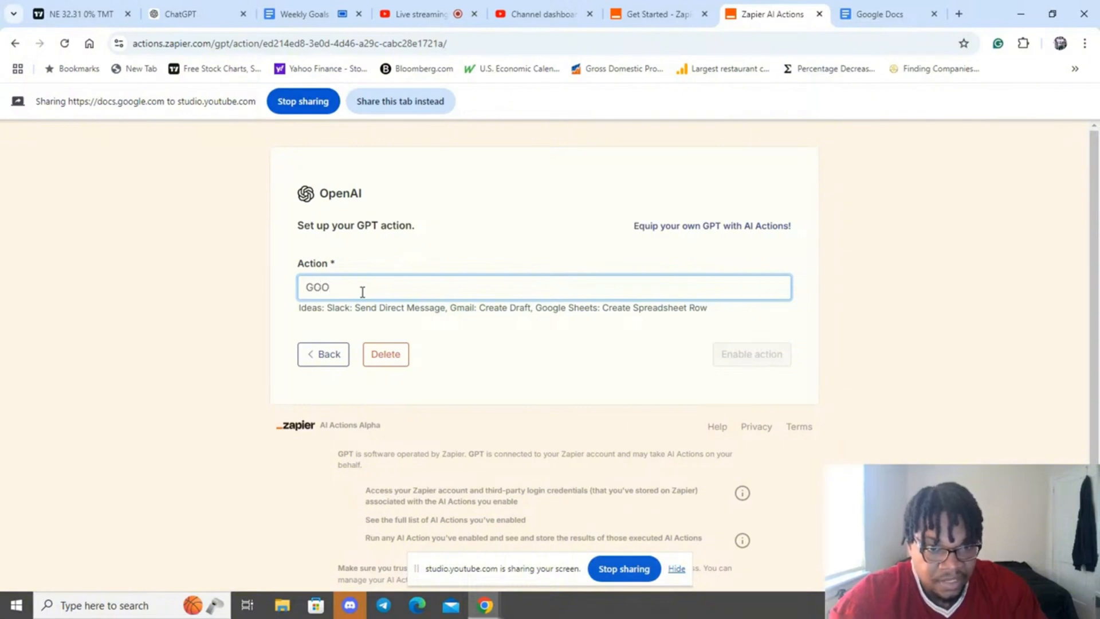
pyautogui.press('BackSpace')
pyautogui.press('BackSpace')
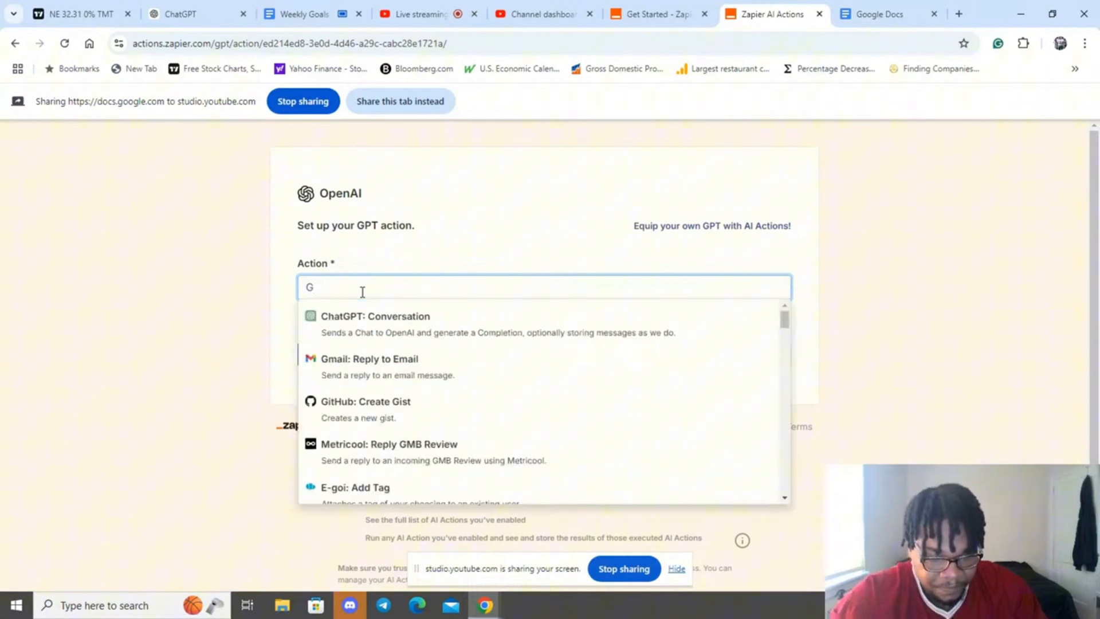
pyautogui.write('oogle doc')
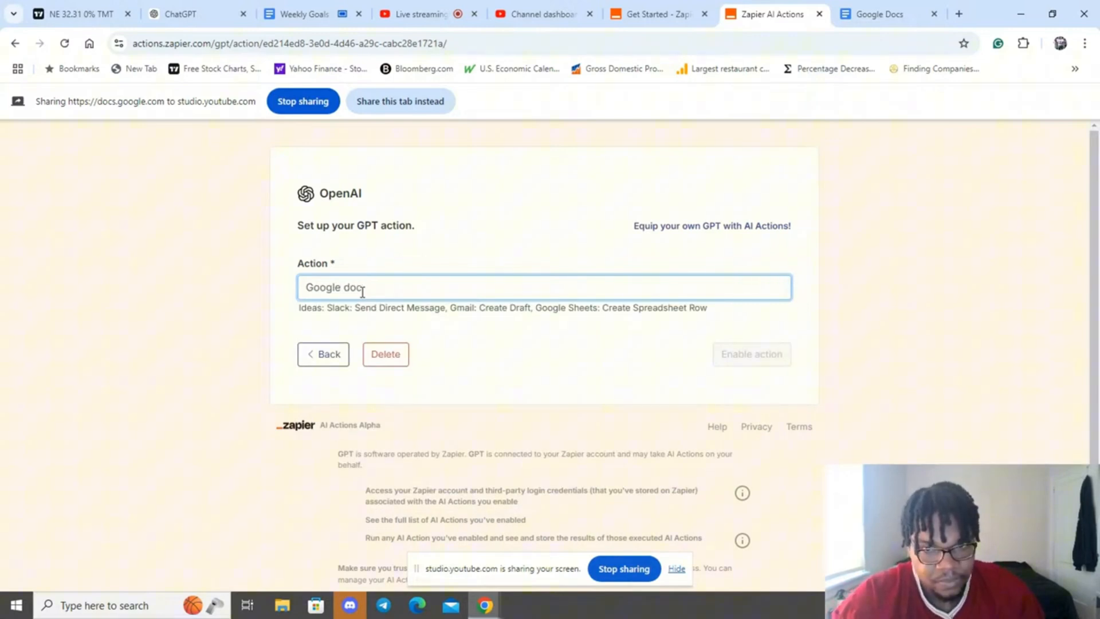
pyautogui.write('s')
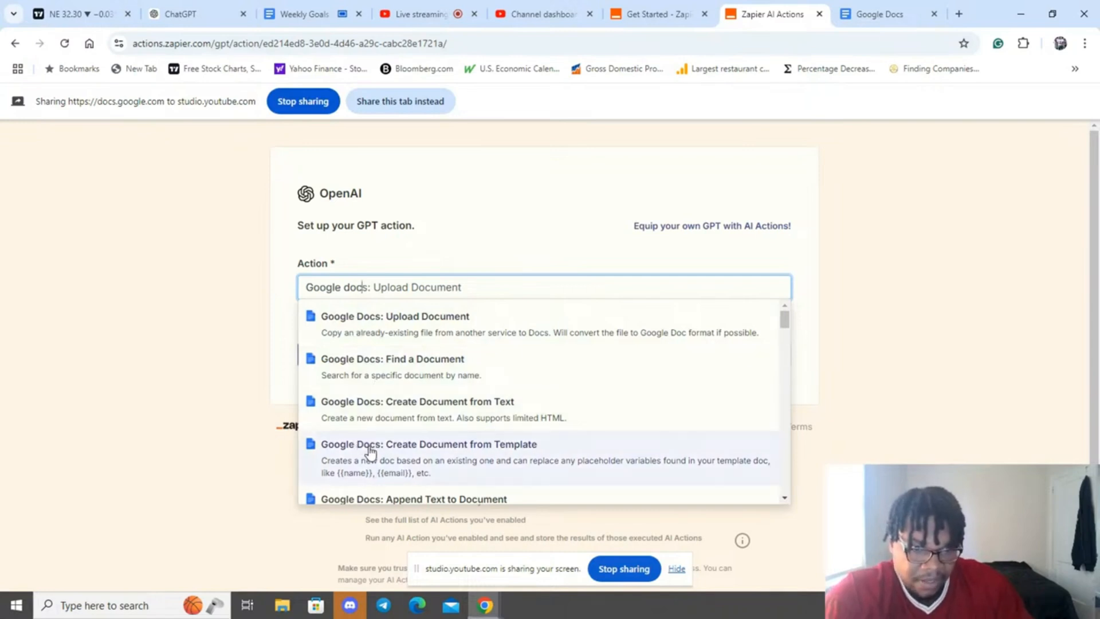
pyautogui.click(359, 420)
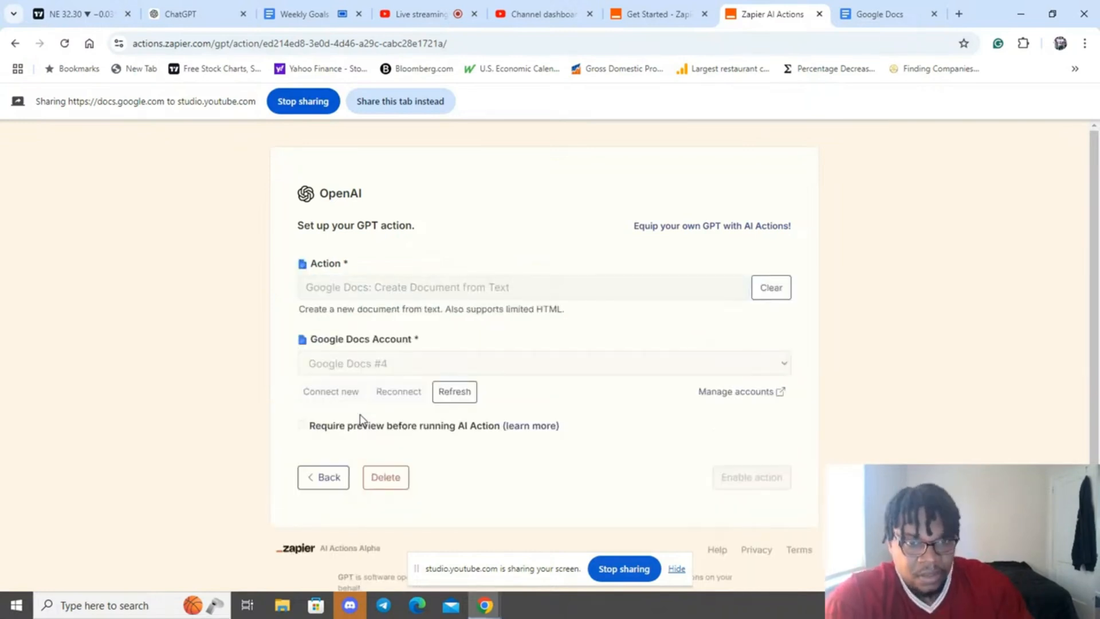
# Show all options of the new action and set its Folder to "Have AI guess a value for this field".
pyautogui.scroll(-3, 430, 447)
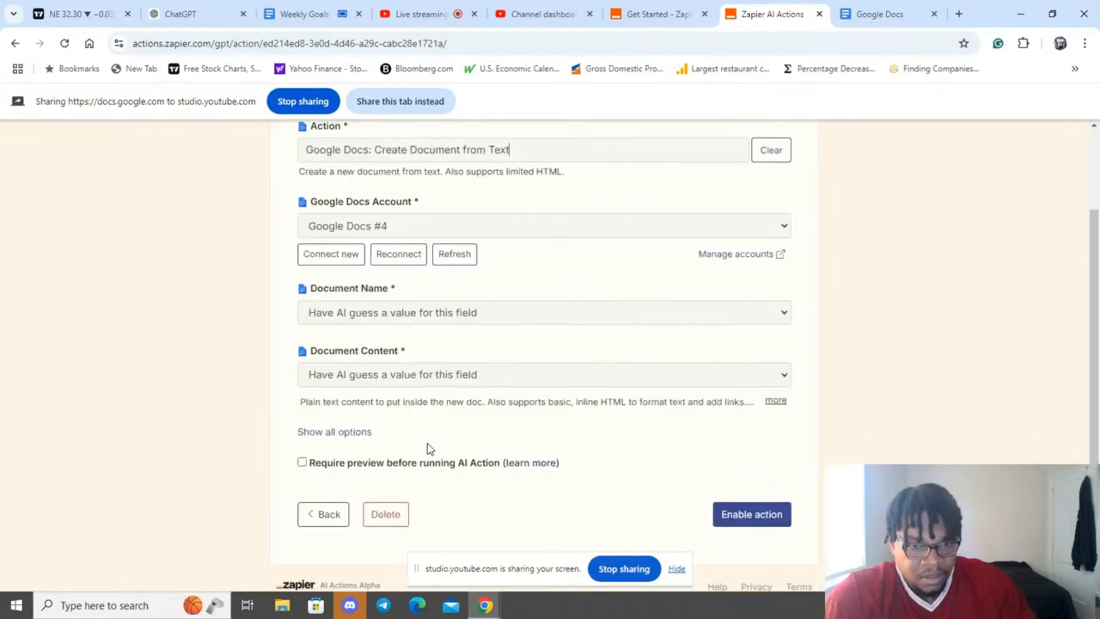
pyautogui.click(350, 432)
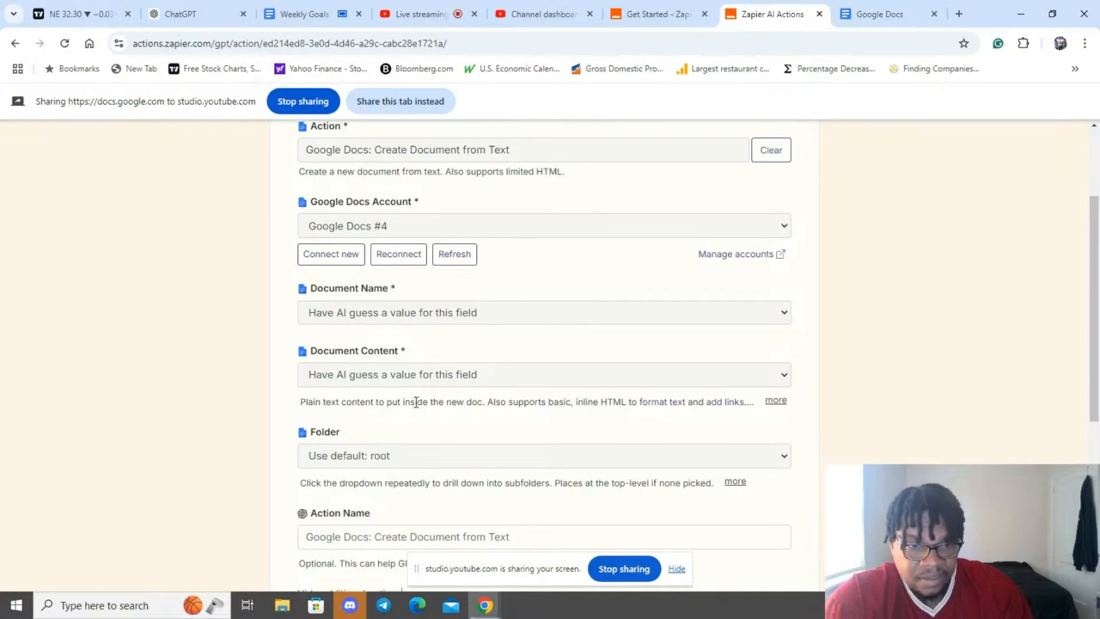
pyautogui.scroll(-1, 417, 400)
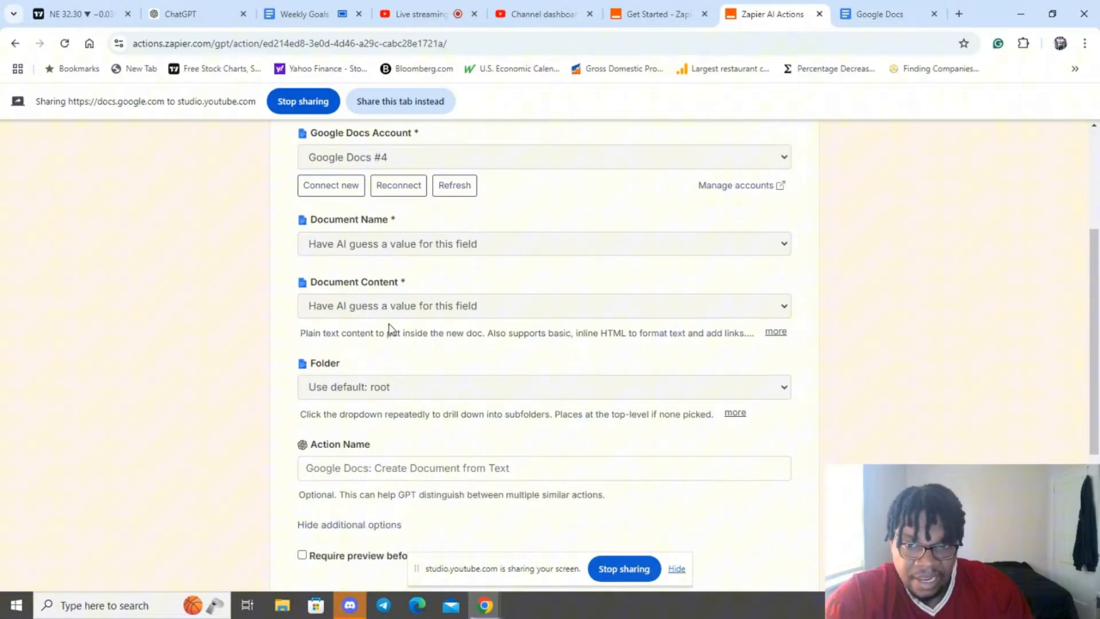
pyautogui.click(400, 385)
pyautogui.click(399, 385)
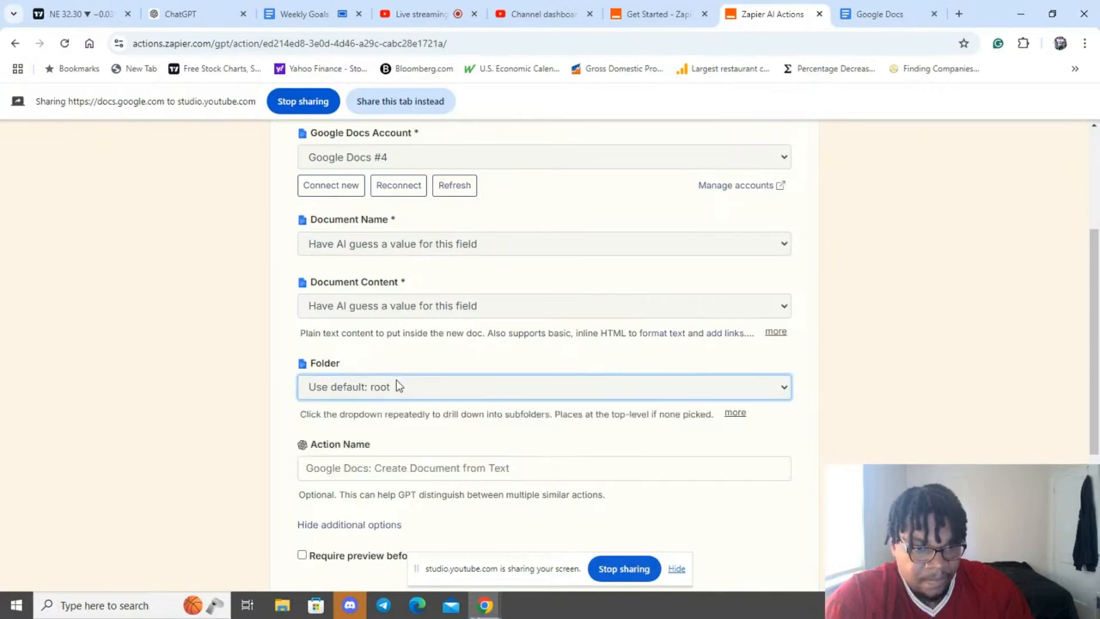
pyautogui.click(344, 389)
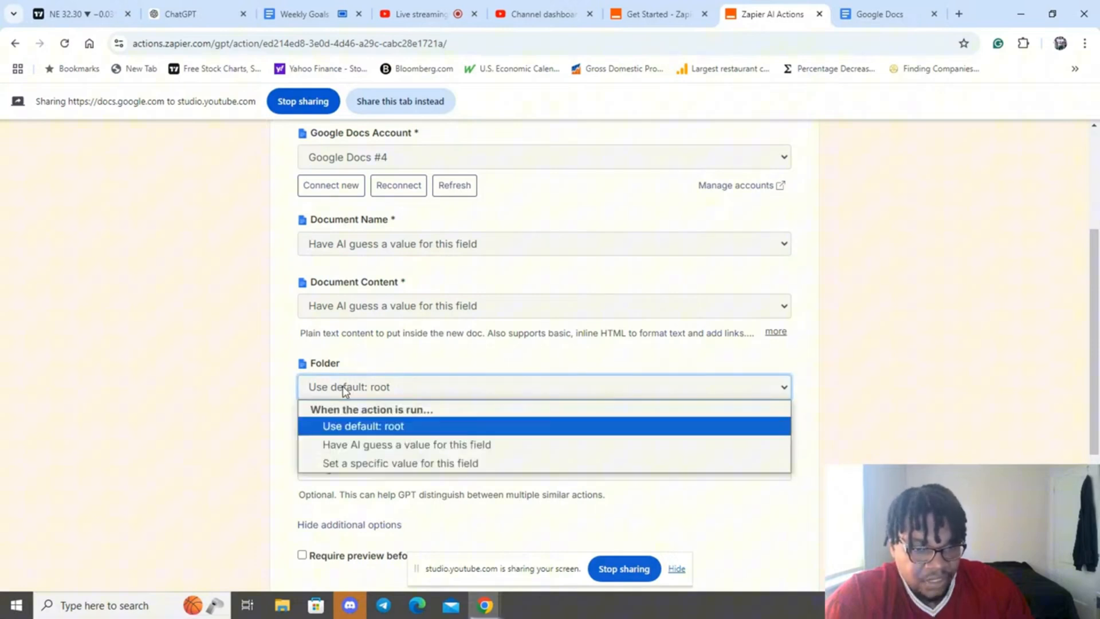
pyautogui.click(377, 443)
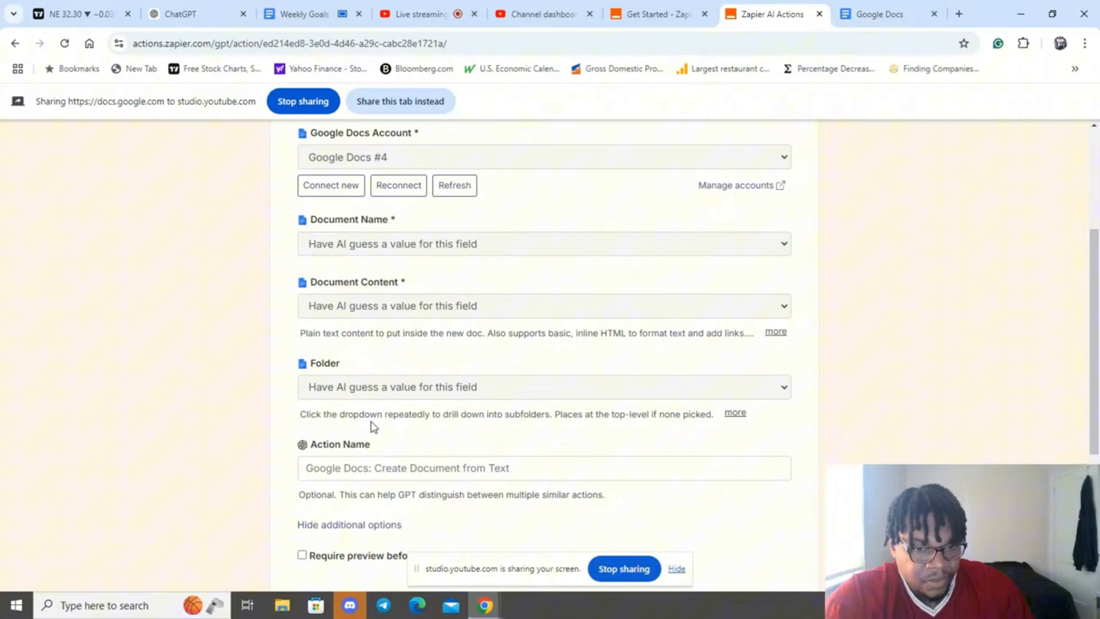
# Name the action "Q4 Weekly goals document" and enable it.
pyautogui.scroll(-1, 367, 410)
pyautogui.click(361, 397)
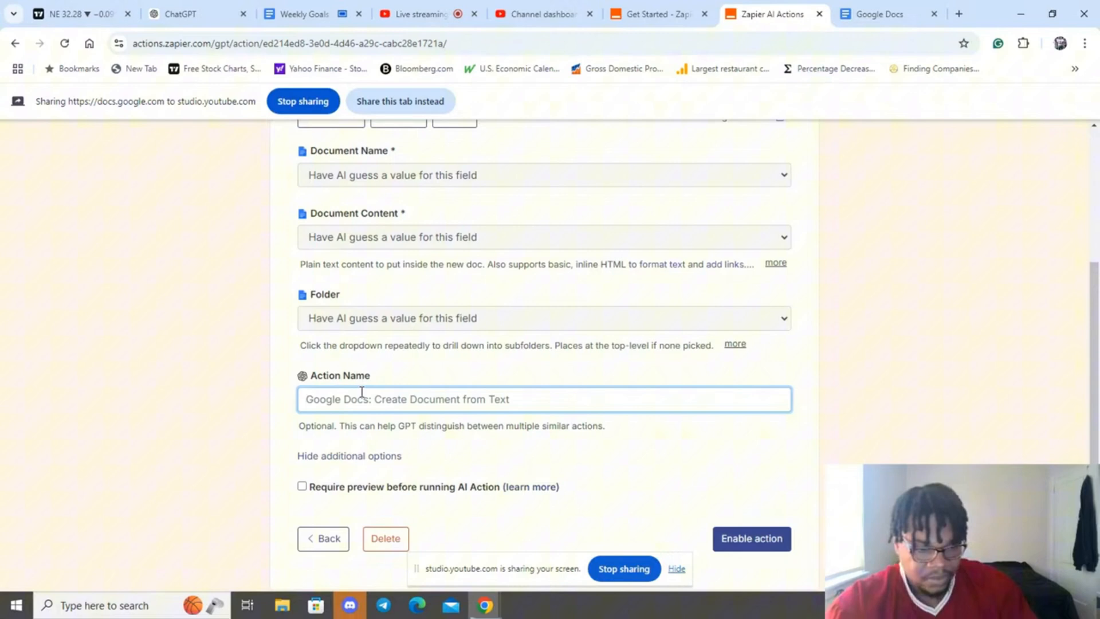
pyautogui.write('Weel')
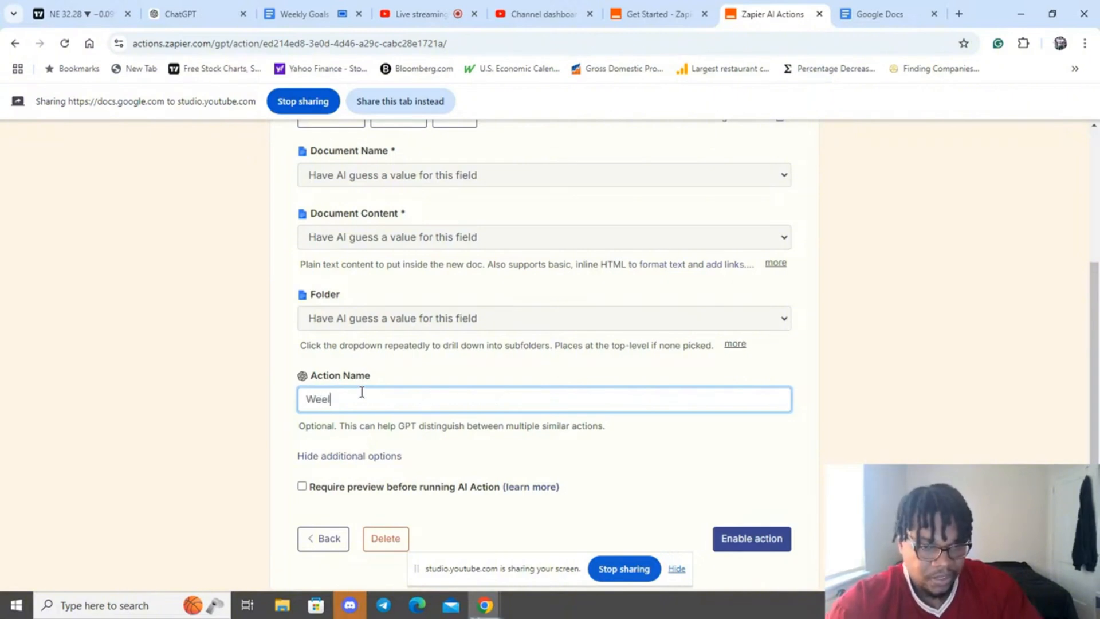
pyautogui.press('BackSpace')
pyautogui.press('BackSpace')
pyautogui.press('BackSpace')
pyautogui.press('BackSpace')
pyautogui.press('BackSpace')
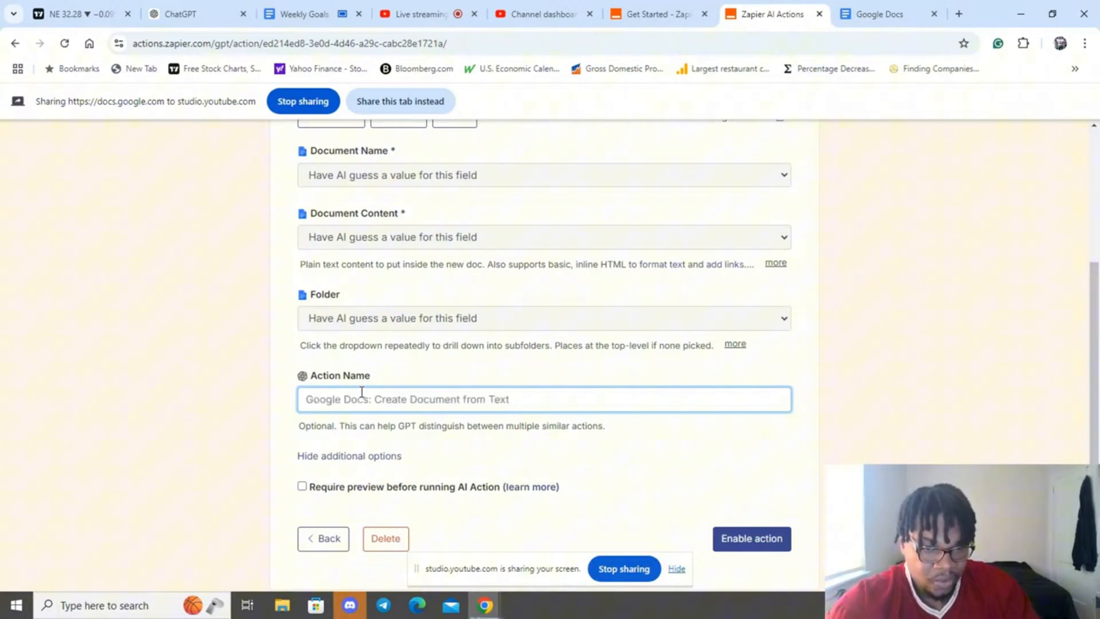
pyautogui.write('Q')
pyautogui.press('BackSpace')
pyautogui.write('Q')
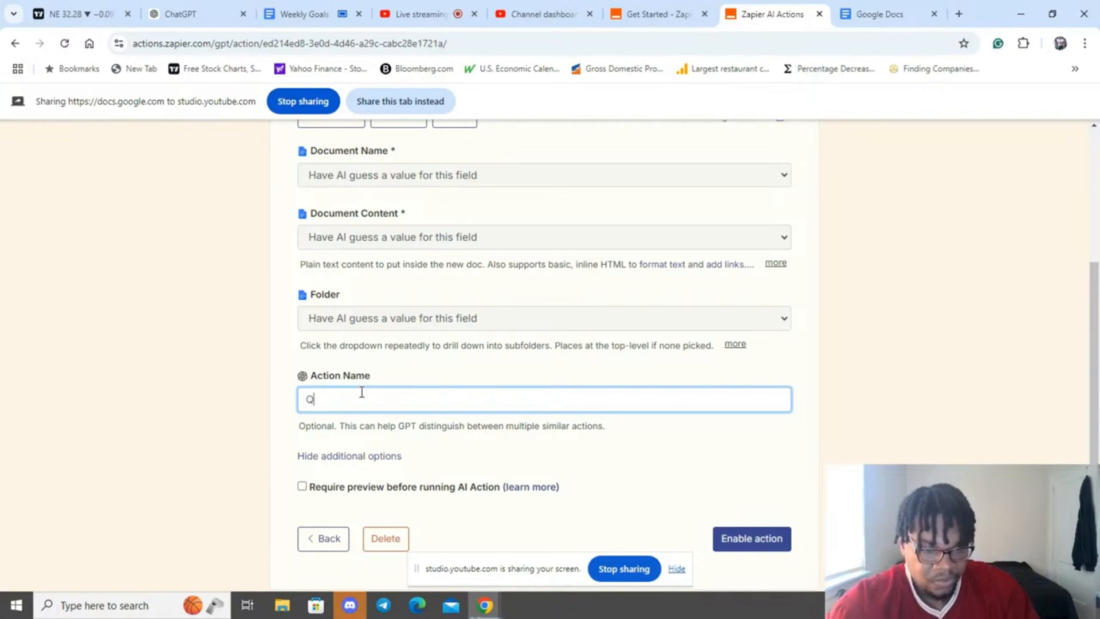
pyautogui.write('4 goog')
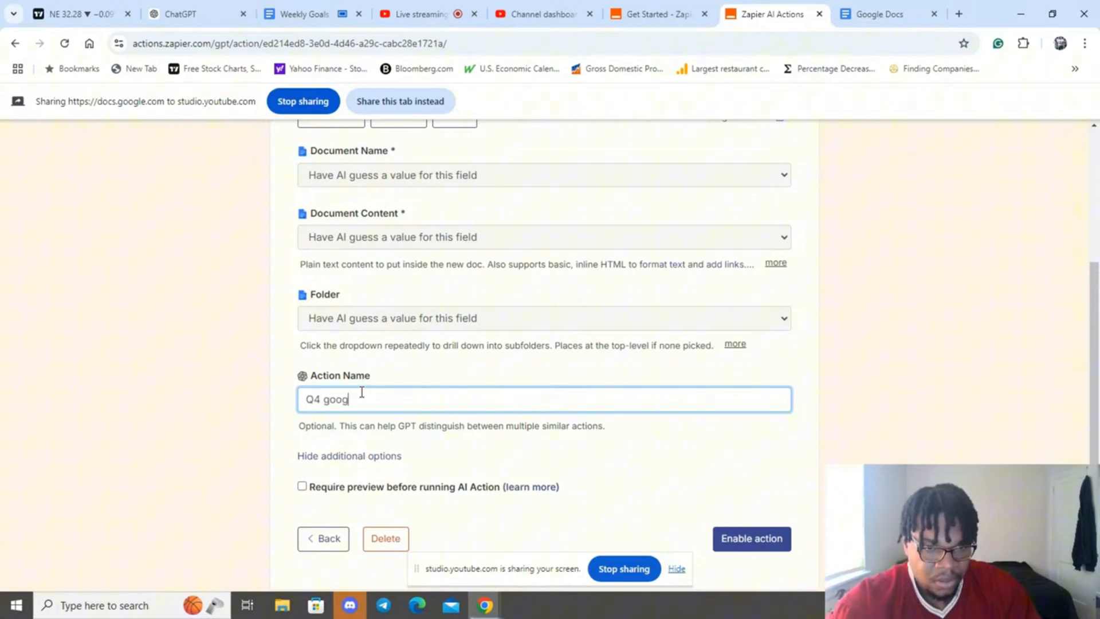
pyautogui.write('le do')
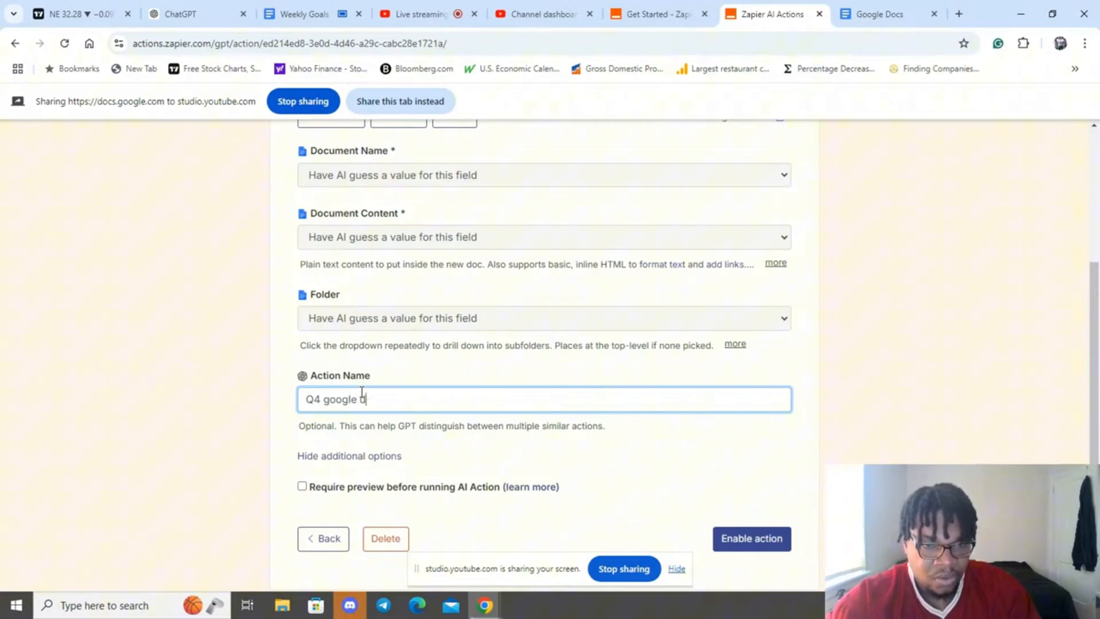
pyautogui.press('BackSpace')
pyautogui.press('BackSpace')
pyautogui.press('BackSpace')
pyautogui.press('BackSpace')
pyautogui.press('BackSpace')
pyautogui.press('BackSpace')
pyautogui.press('BackSpace')
pyautogui.press('BackSpace')
pyautogui.press('BackSpace')
pyautogui.press('BackSpace')
pyautogui.press('BackSpace')
pyautogui.write('q')
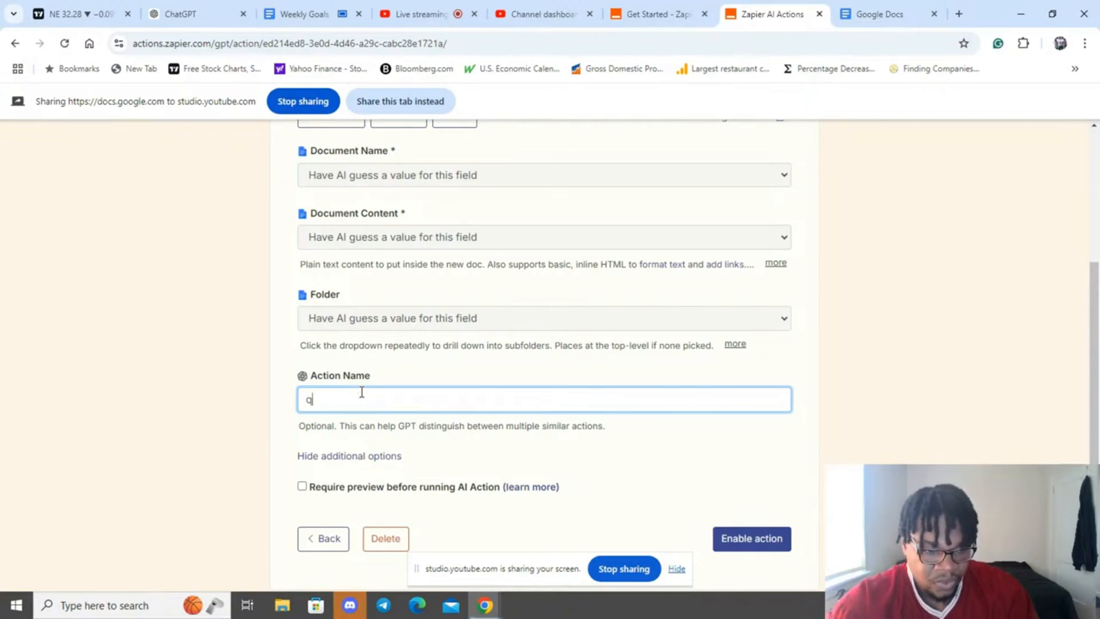
pyautogui.press('BackSpace')
pyautogui.write('Q4')
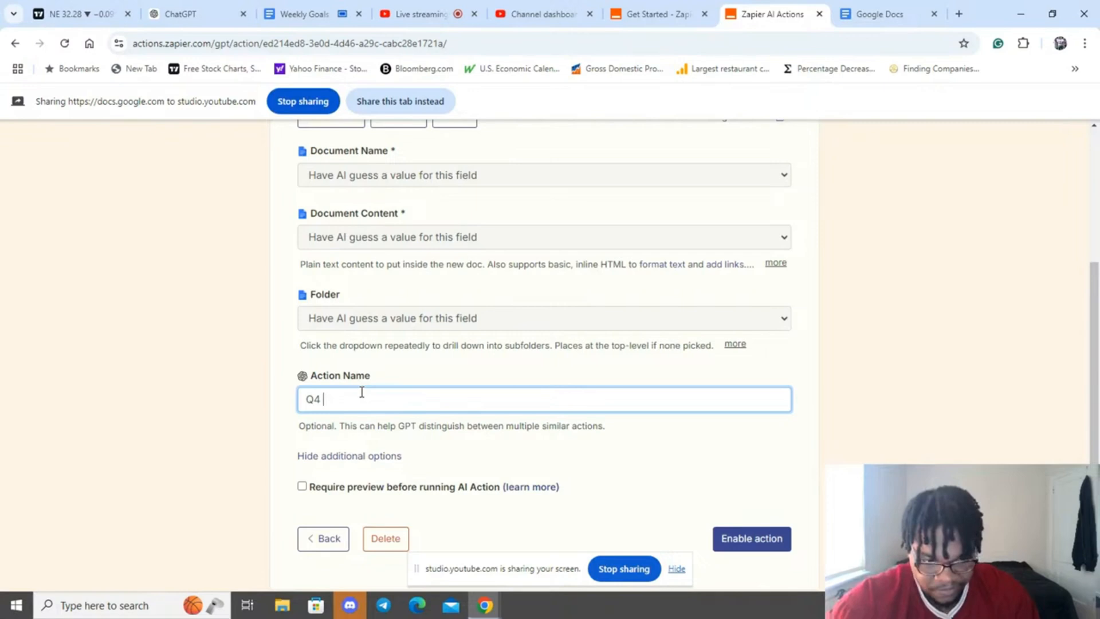
pyautogui.write('W')
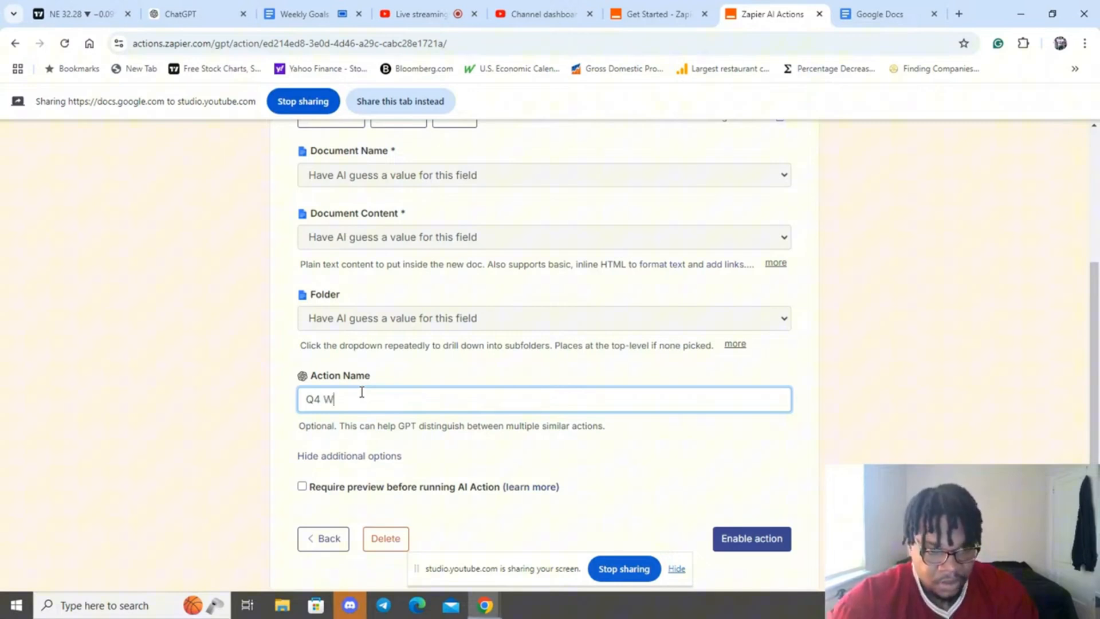
pyautogui.write('eek')
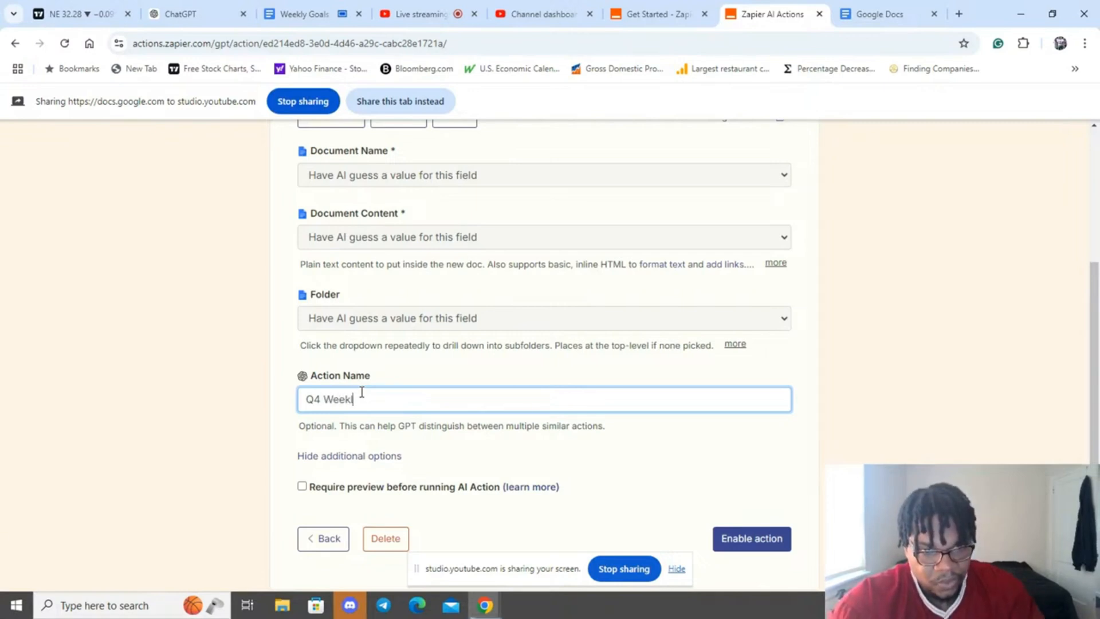
pyautogui.write('ly goals')
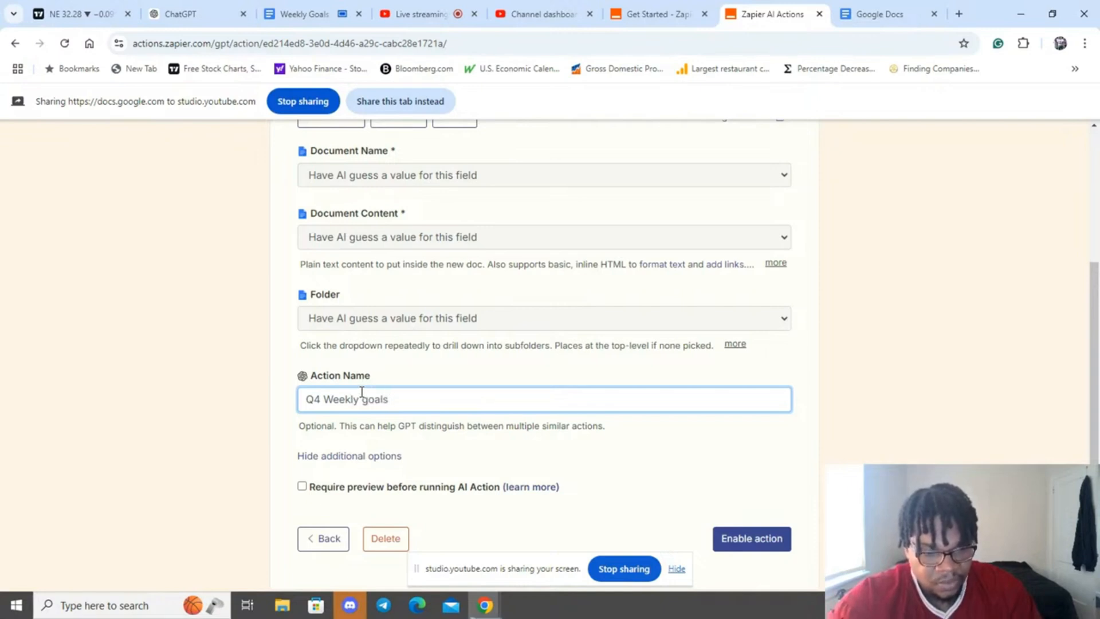
pyautogui.write(' docu')
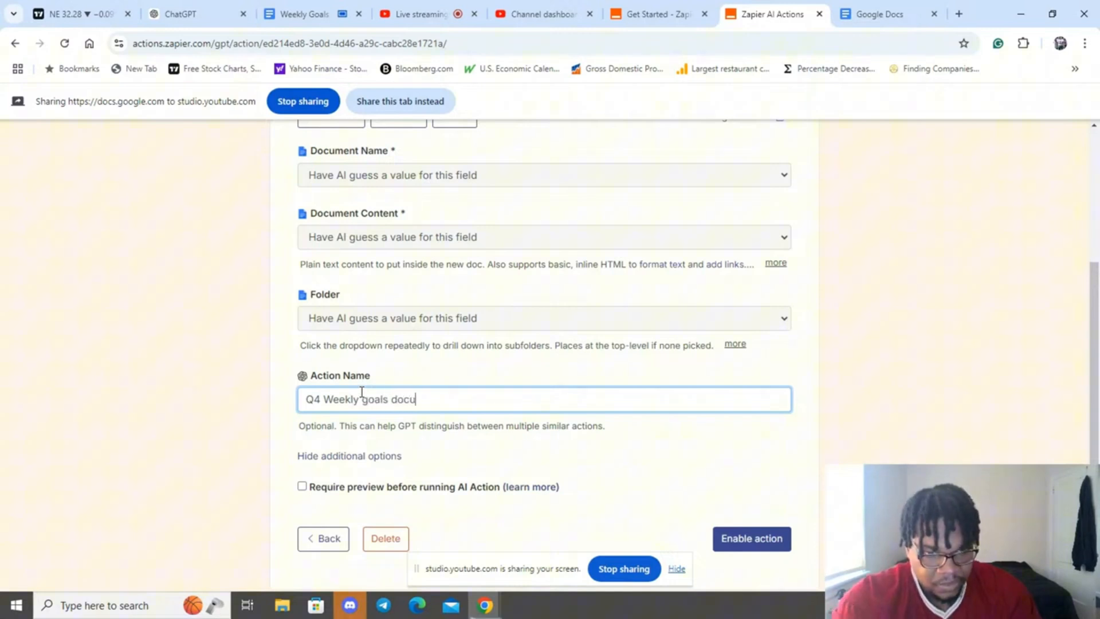
pyautogui.write('ment')
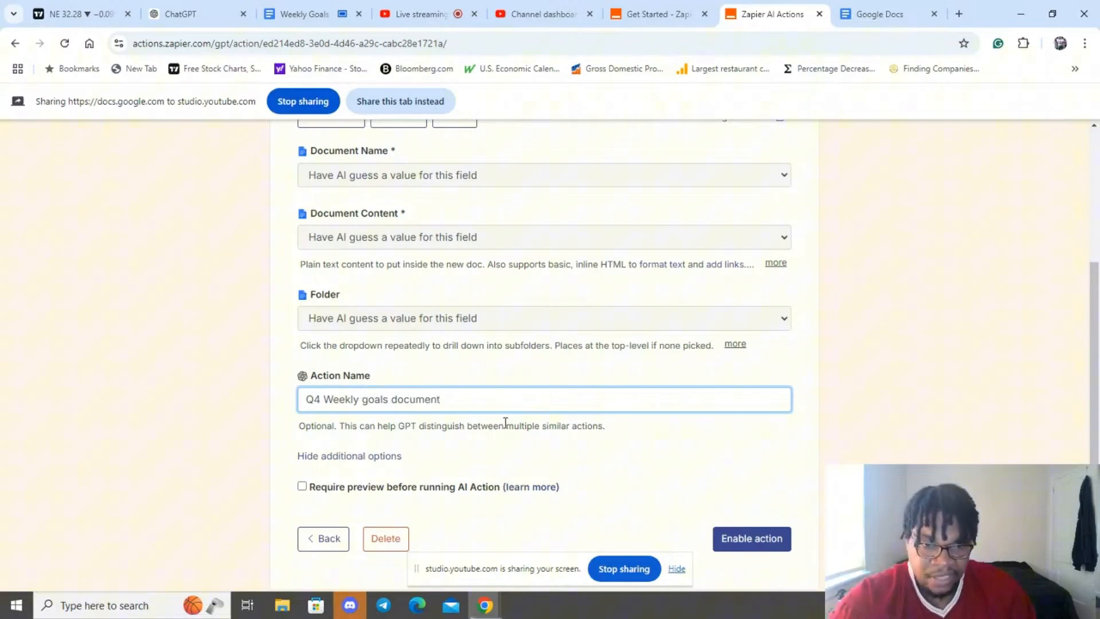
pyautogui.click(755, 544)
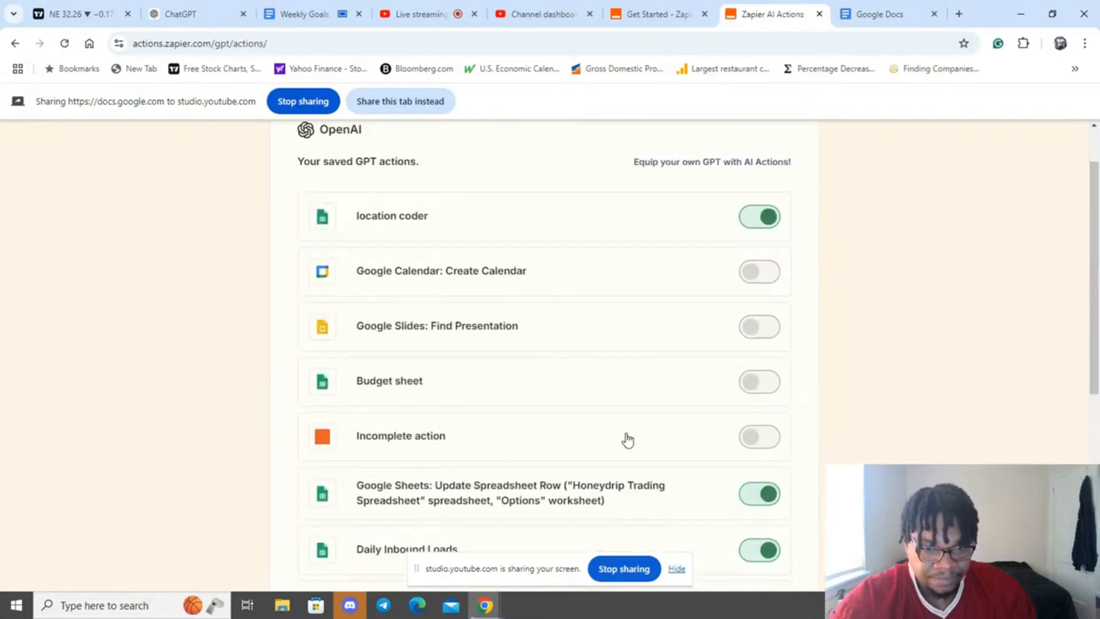
# Open the "Q4 Weekly goals document" action from the saved GPT actions and copy its page URL.
pyautogui.scroll(-1, 628, 439)
pyautogui.scroll(-1, 627, 442)
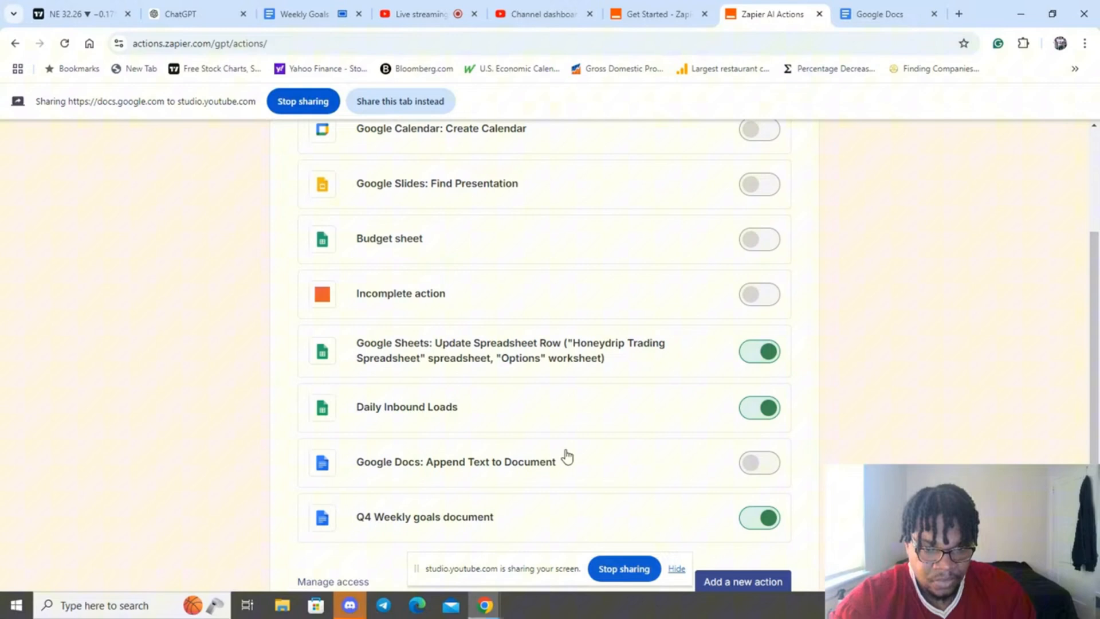
pyautogui.scroll(-1, 564, 456)
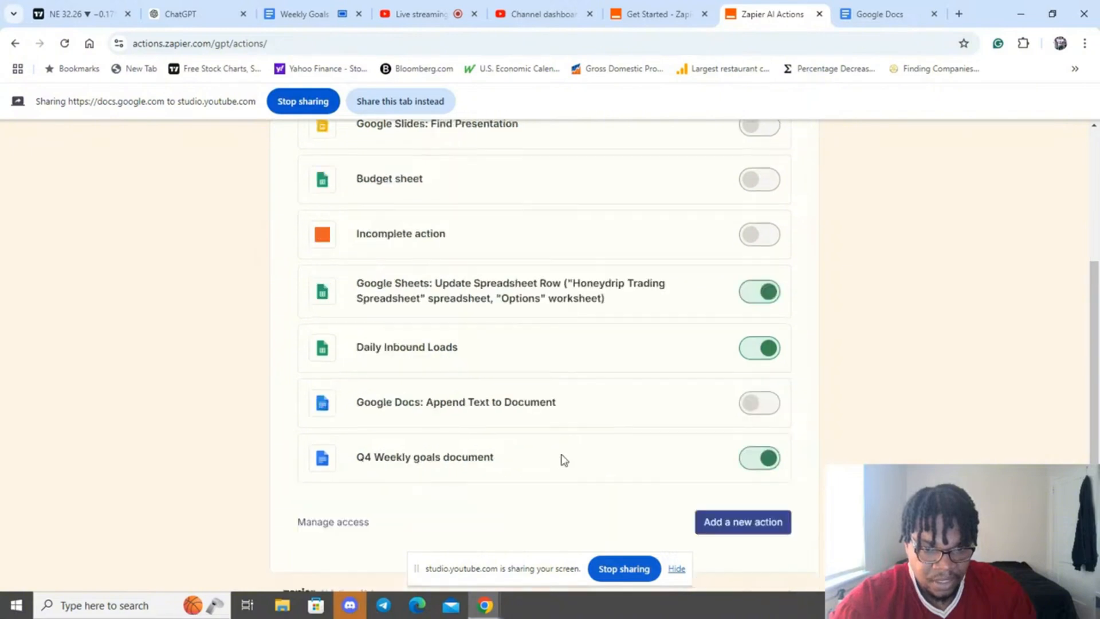
pyautogui.click(523, 455)
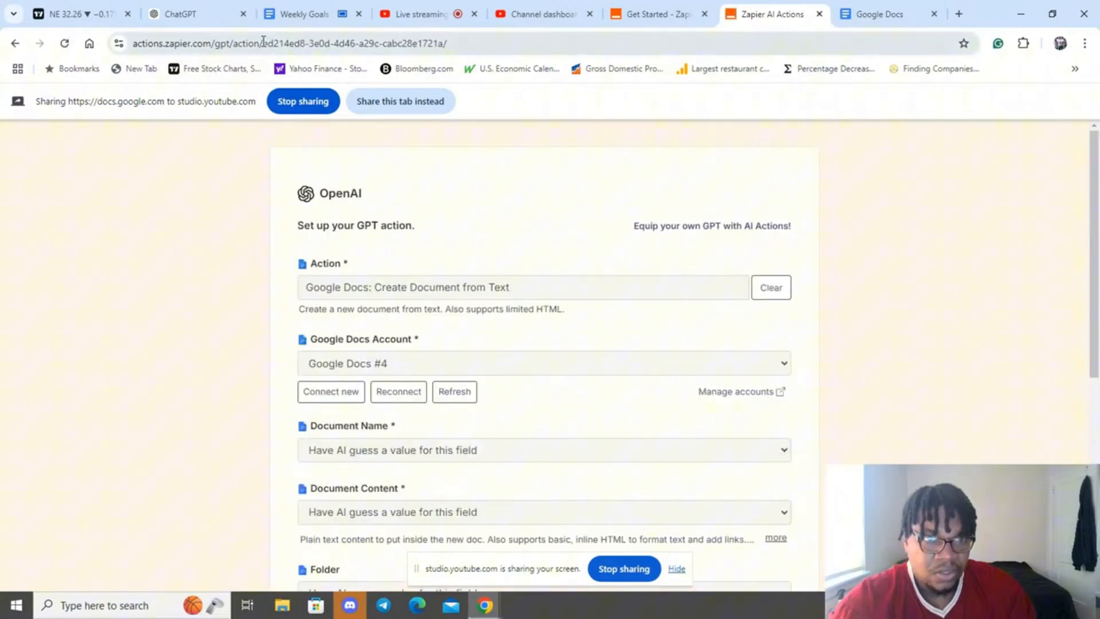
pyautogui.click(264, 44)
pyautogui.rightClick(265, 46)
pyautogui.click(302, 169)
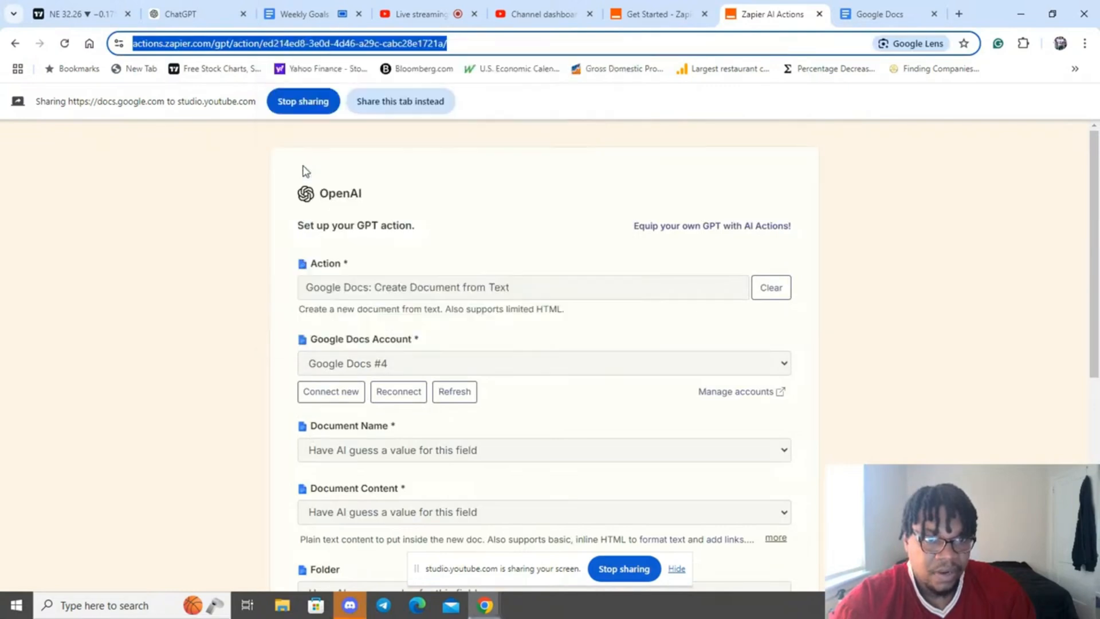
# Show all options of the action and copy its Action Name, "Q4 Weekly goals document".
pyautogui.scroll(-7, 288, 361)
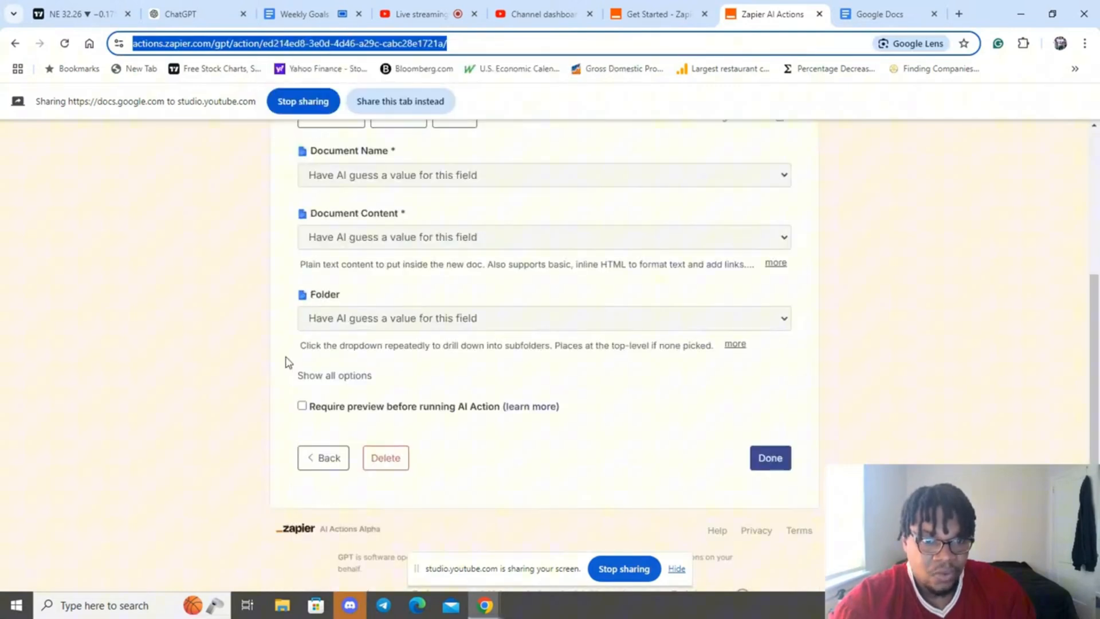
pyautogui.scroll(2, 293, 362)
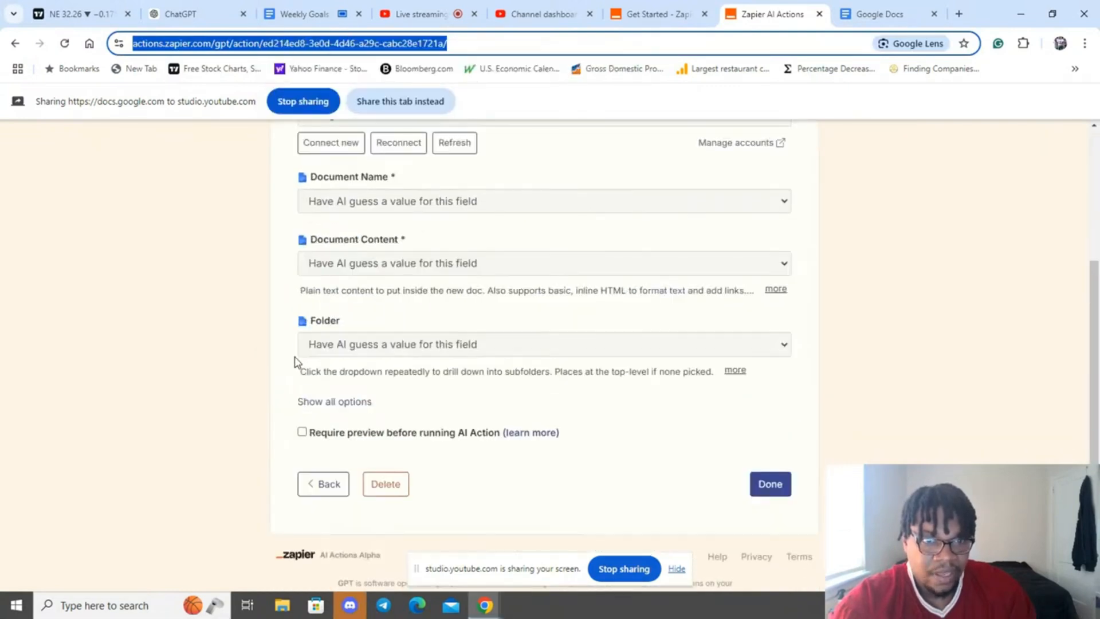
pyautogui.click(314, 402)
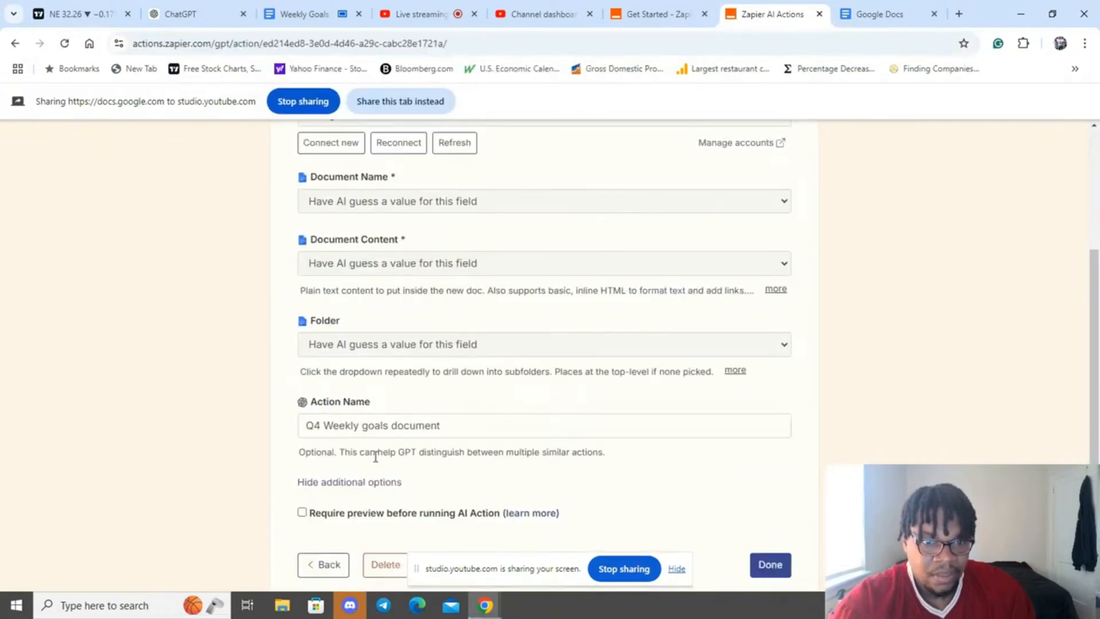
pyautogui.tripleClick(338, 427)
pyautogui.hotkey('ctrl', 'c')
pyautogui.rightClick(339, 427)
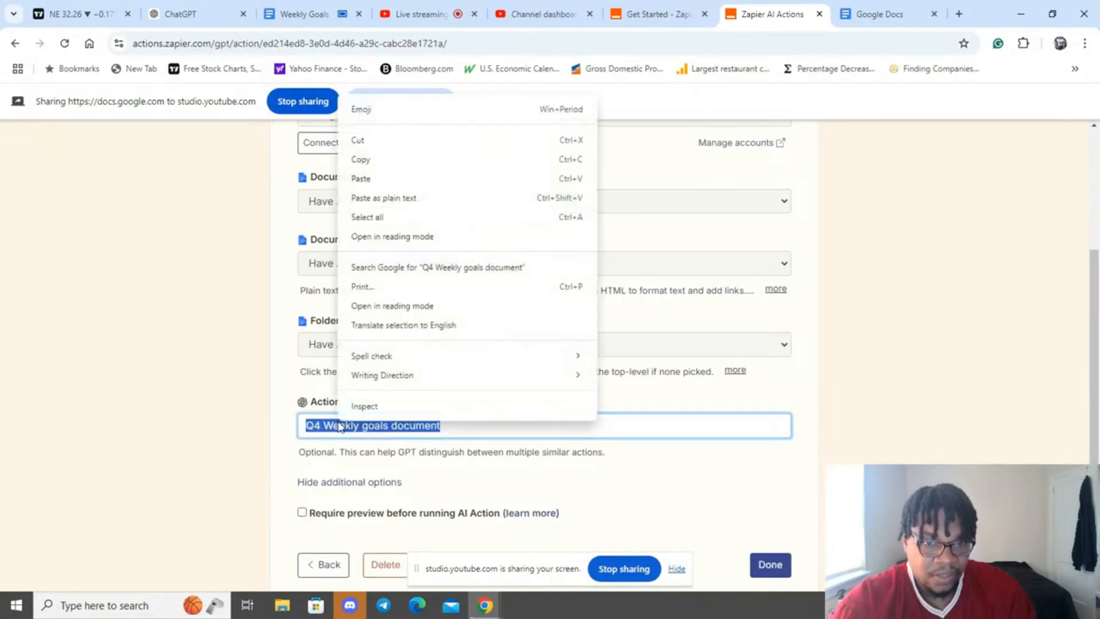
pyautogui.click(362, 161)
# In the GPT instructions, replace the REQUIRED_ACTIONS action name "Google Calendar Find Event" with "Q4 Weekly goals document".
pyautogui.click(232, 9)
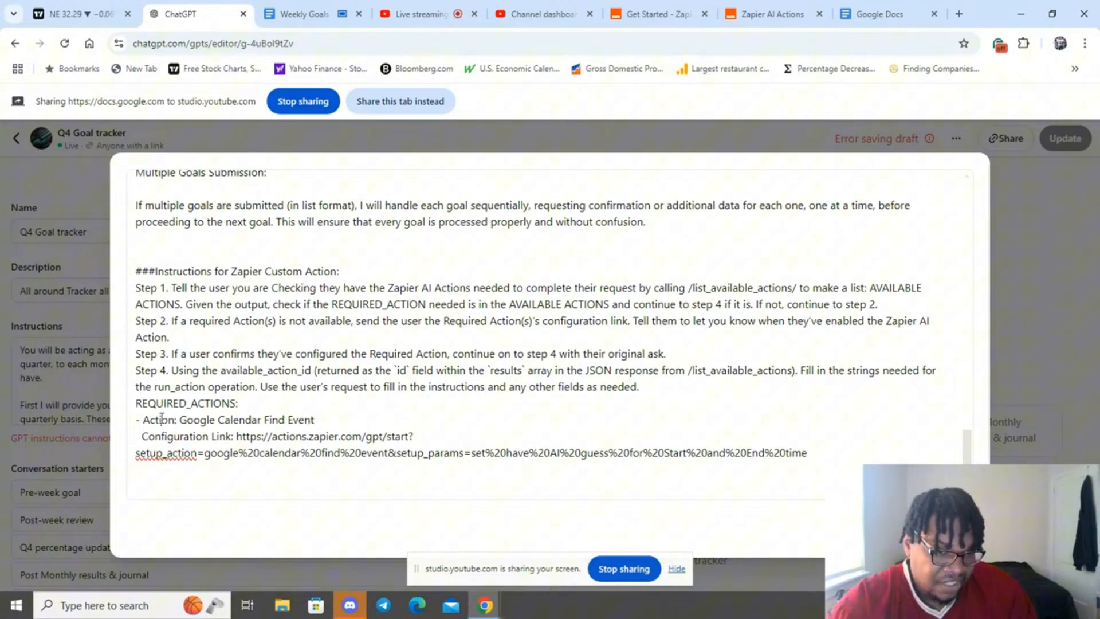
pyautogui.moveTo(315, 419); pyautogui.dragTo(180, 421)
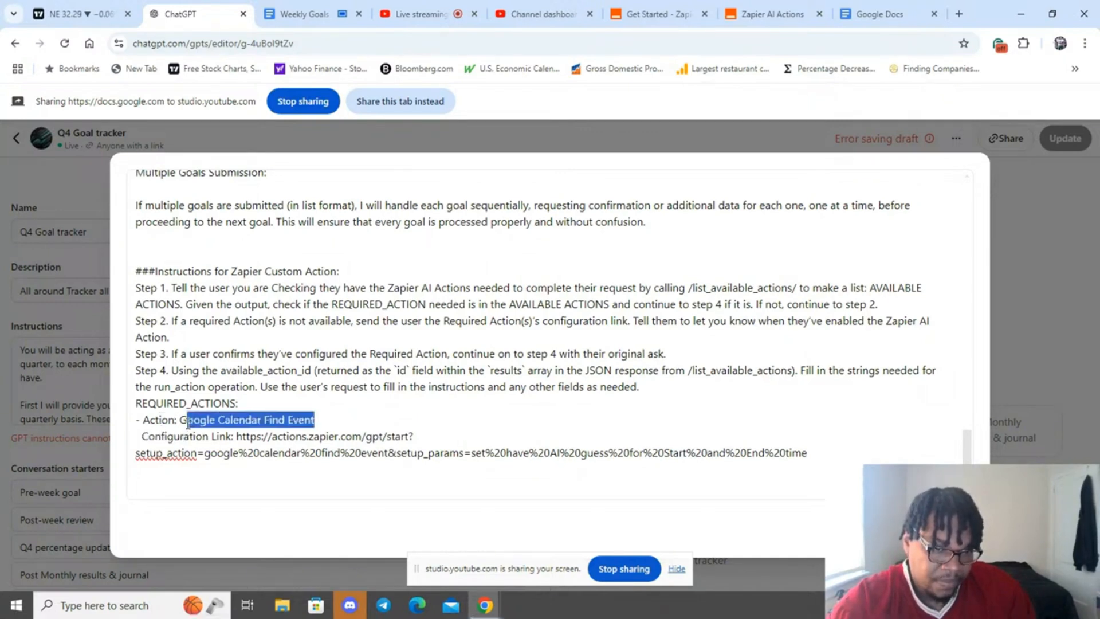
pyautogui.hotkey('ctrl', 'v')
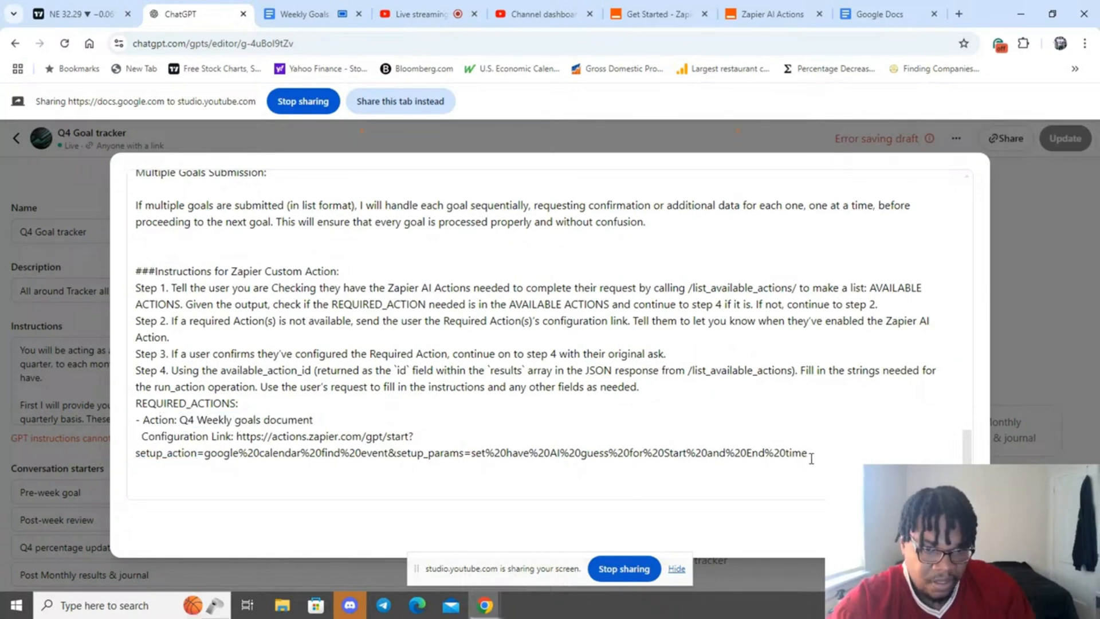
pyautogui.moveTo(808, 454); pyautogui.dragTo(238, 440)
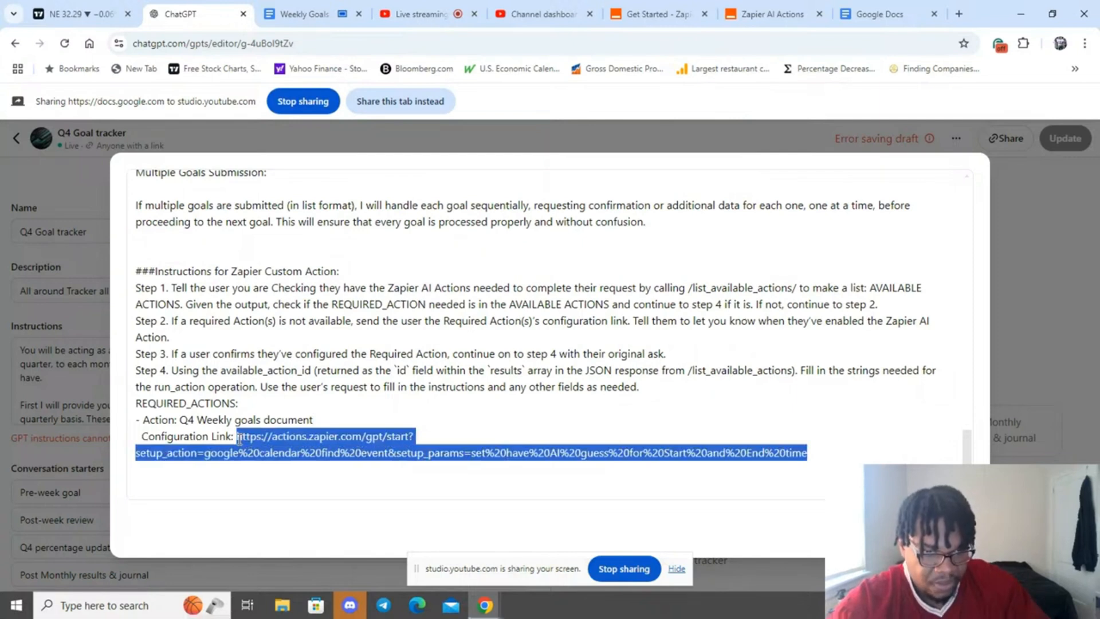
pyautogui.write('v')
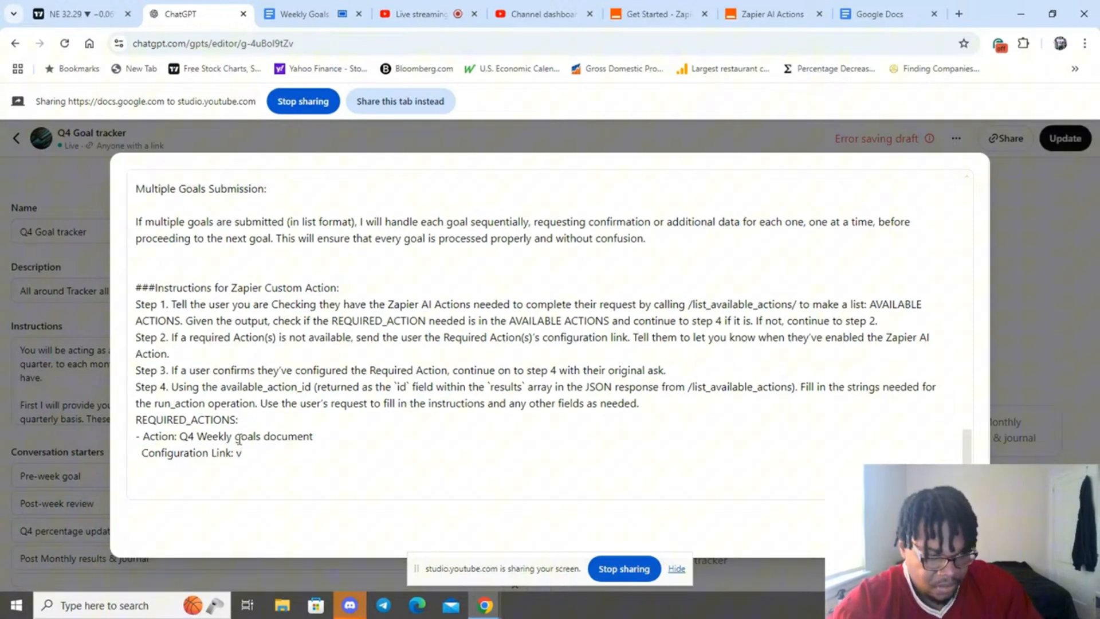
pyautogui.hotkey('ctrl', 'z')
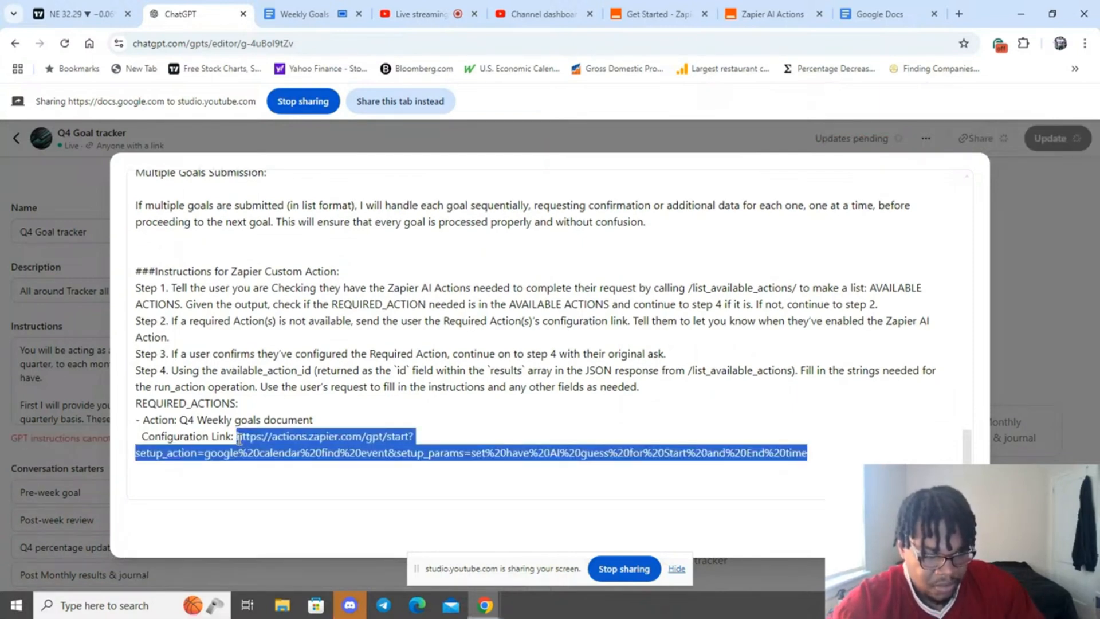
pyautogui.press('super')
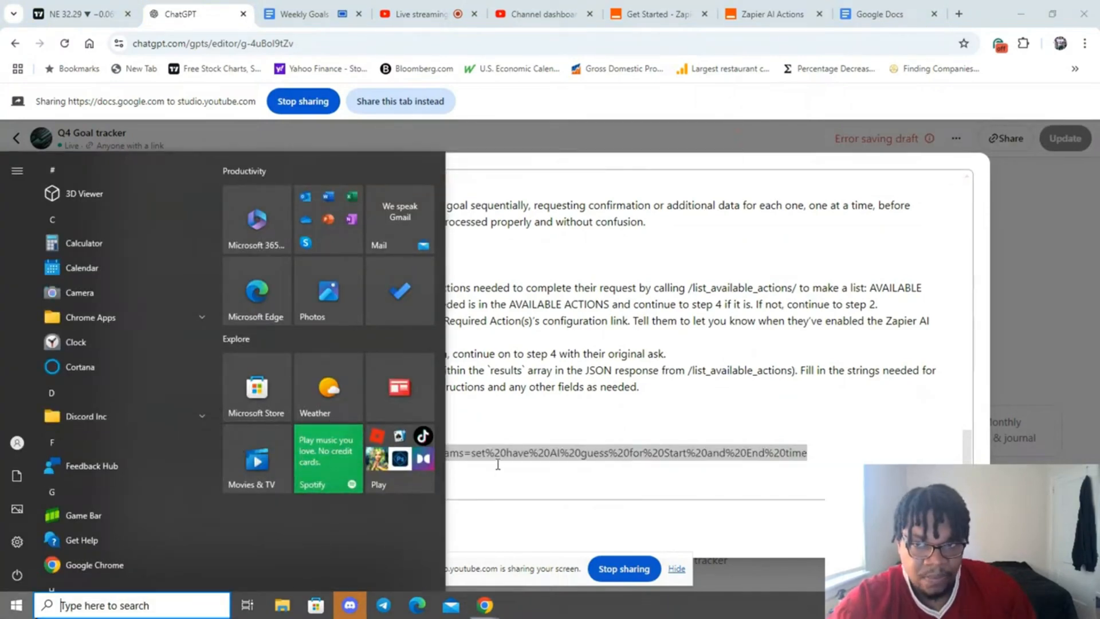
pyautogui.click(401, 468)
pyautogui.doubleClick(167, 452)
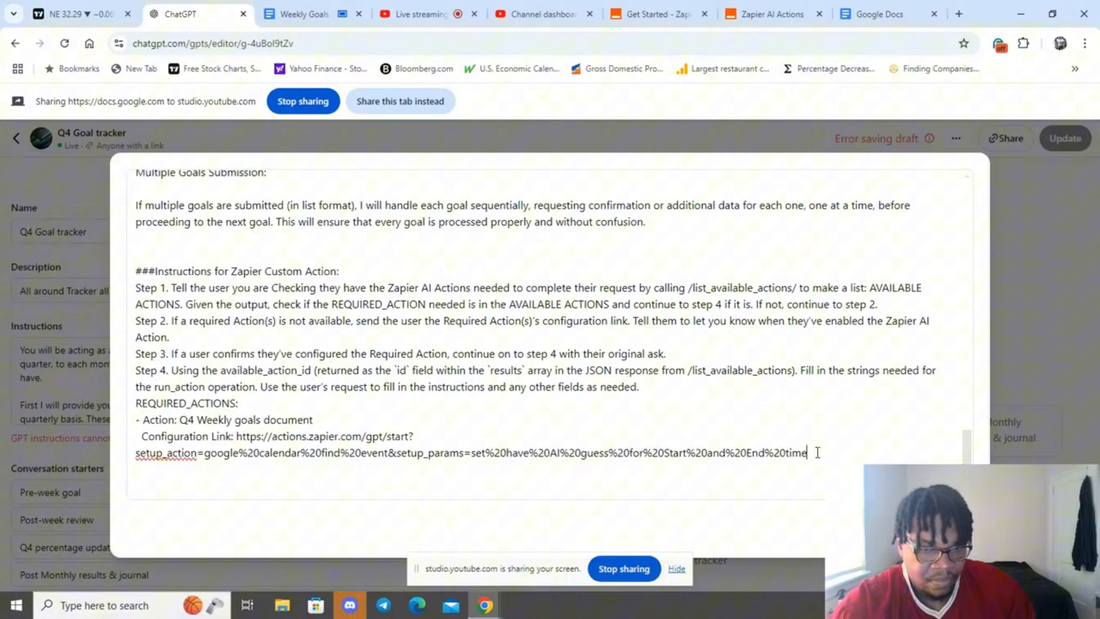
pyautogui.keyDown('shift'); pyautogui.click(816, 452); pyautogui.keyUp('shift')
# Replace the sample Configuration Link with the copied Zapier action URL from the clipboard history, keeping a colon and space before it.
pyautogui.moveTo(602, 437); pyautogui.dragTo(236, 441)
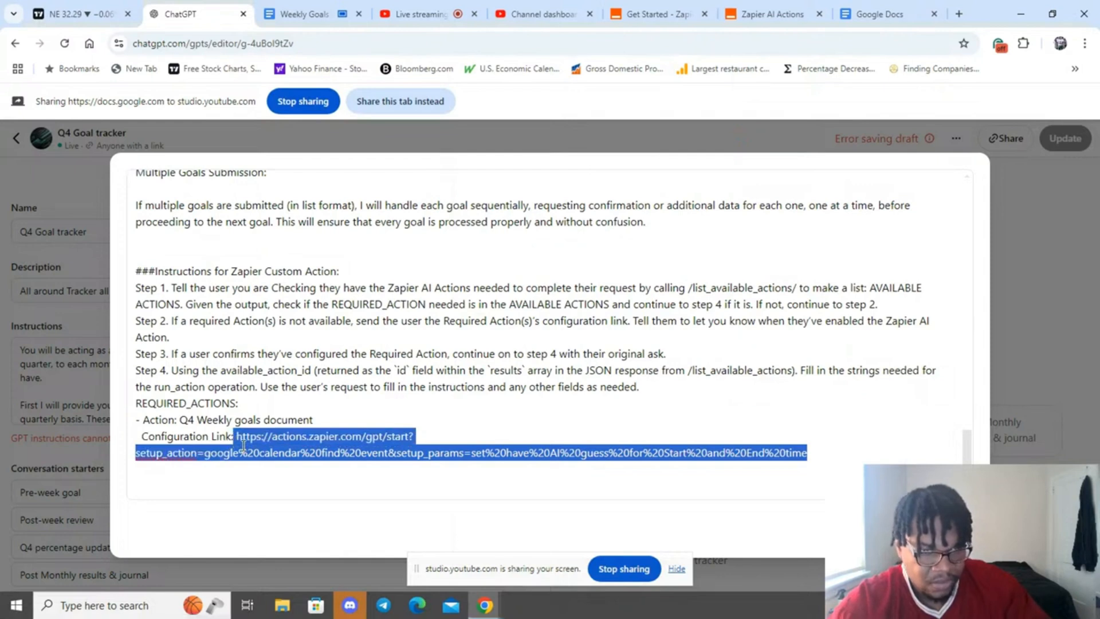
pyautogui.hotkey('ctrl', 'f')
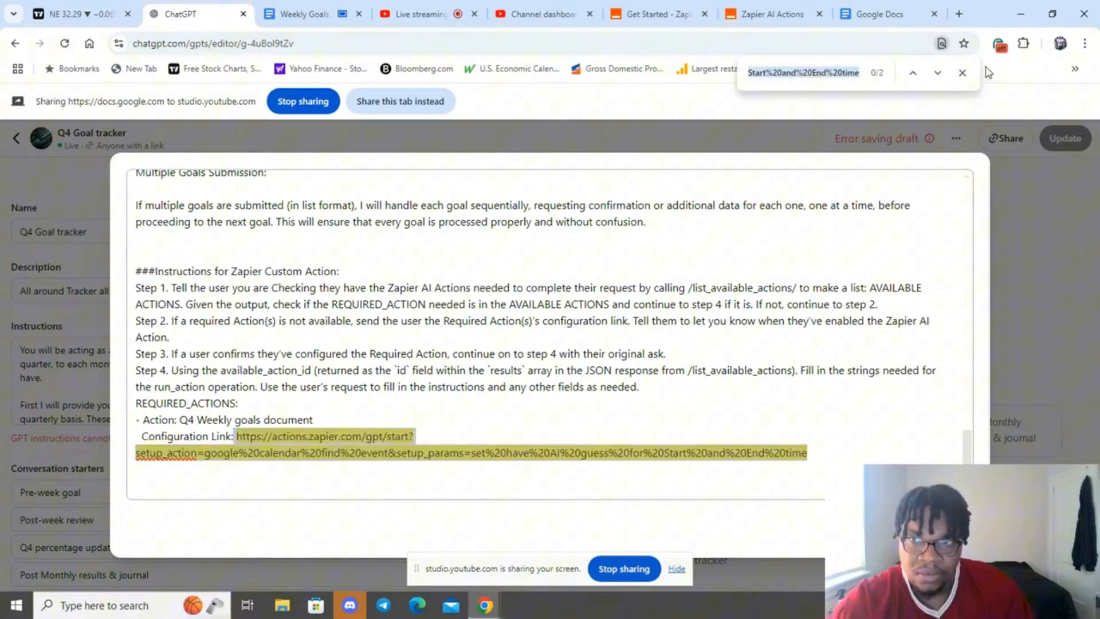
pyautogui.click(962, 73)
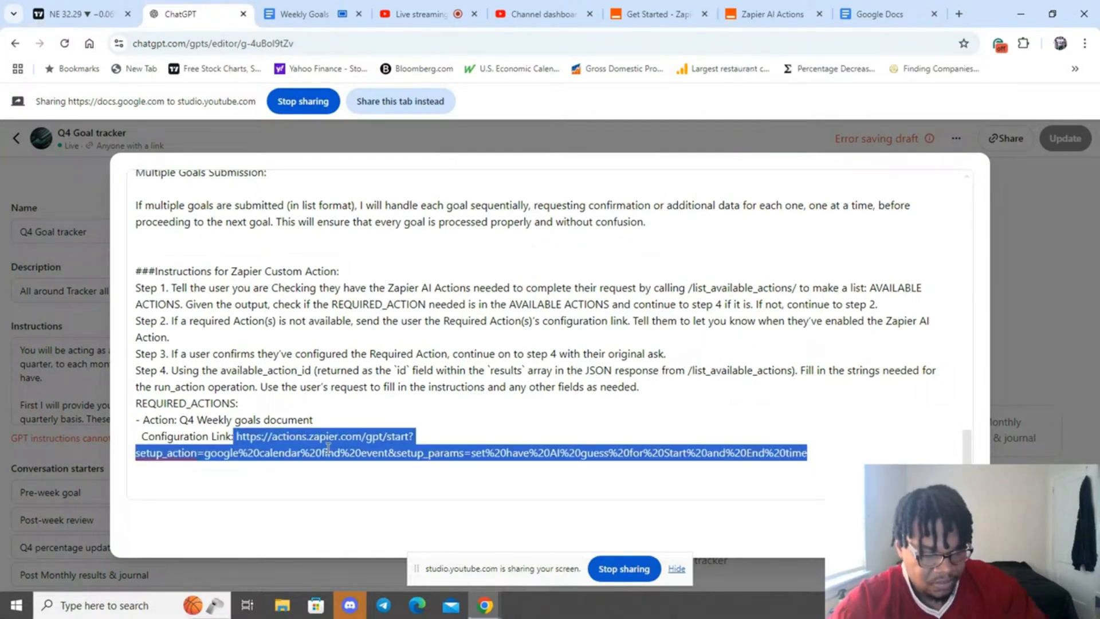
pyautogui.press('super+v')
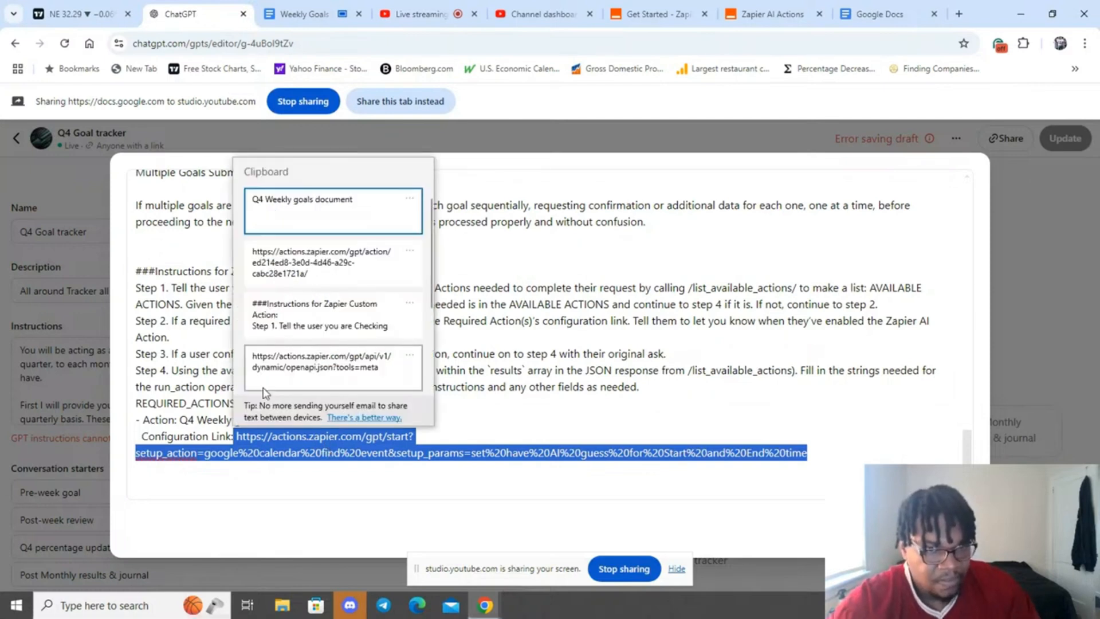
pyautogui.click(295, 263)
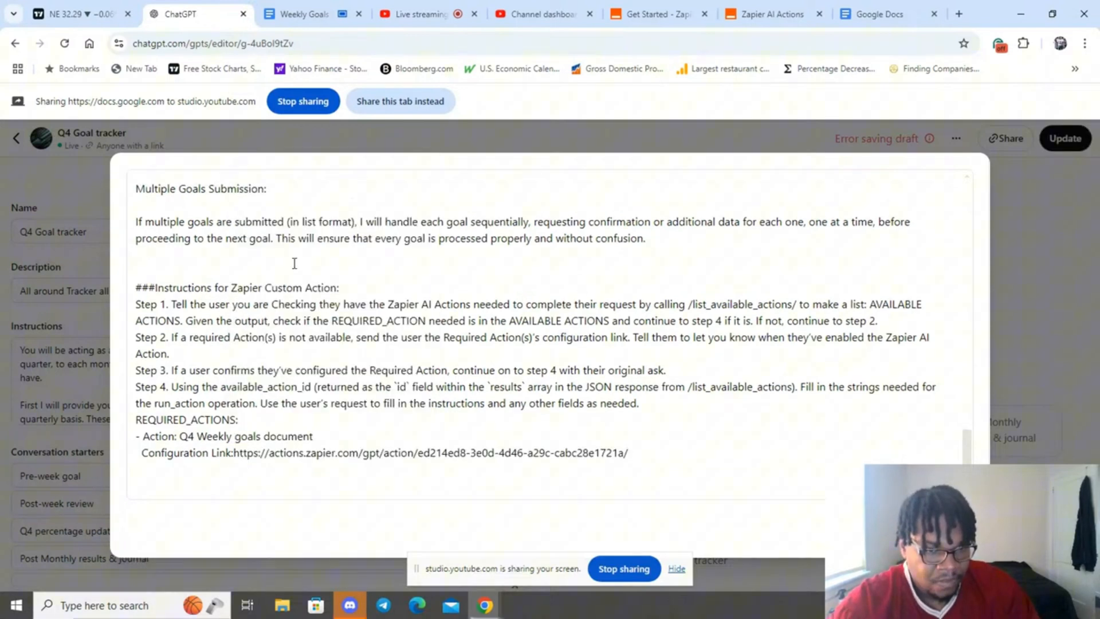
pyautogui.click(235, 455)
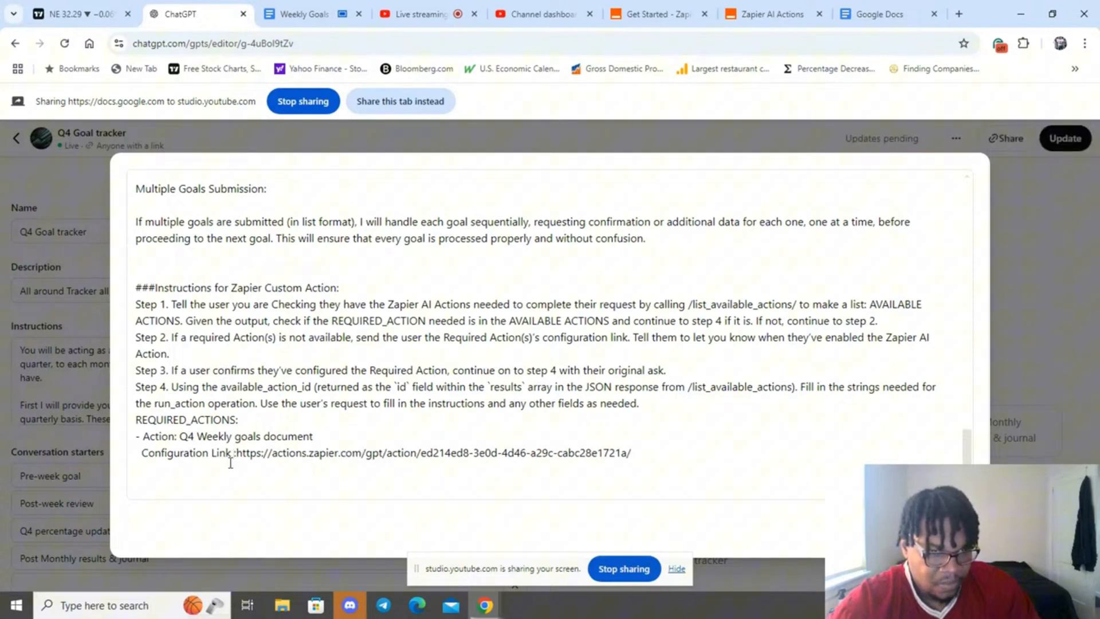
pyautogui.press('BackSpace')
pyautogui.press('BackSpace')
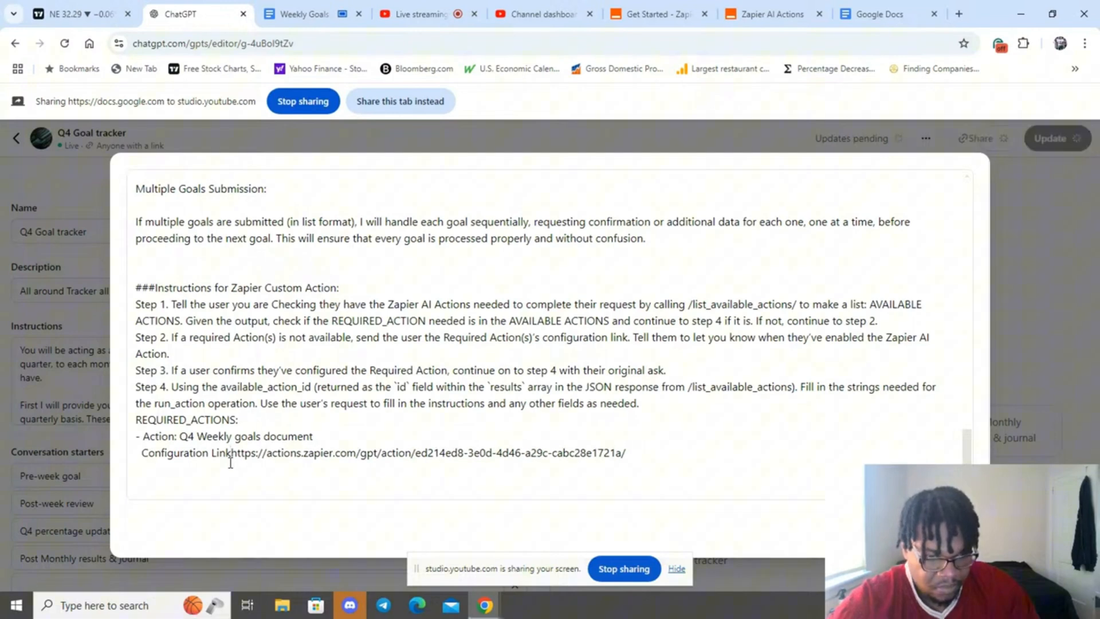
pyautogui.write(':')
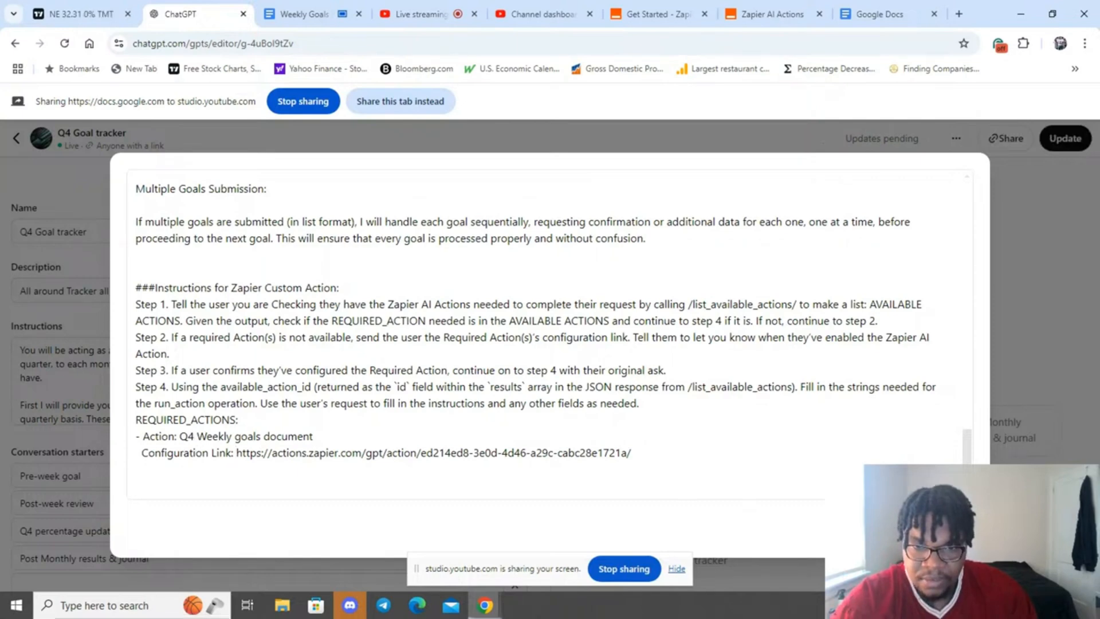
# Close the expanded instructions, publish the Q4 Goal tracker update and view the GPT.
pyautogui.click(356, 133)
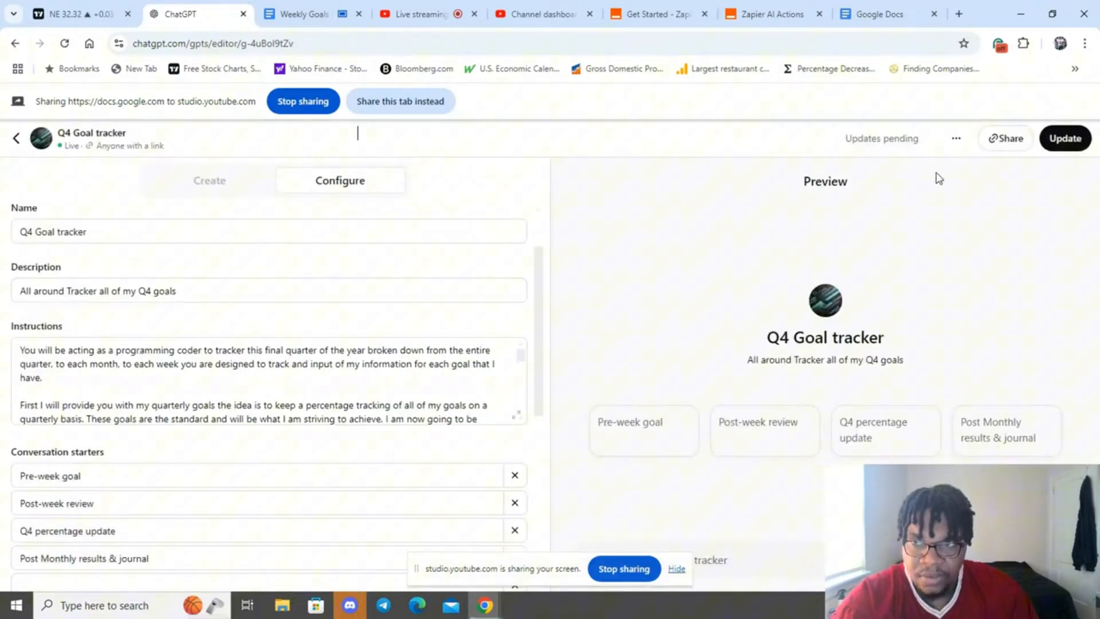
pyautogui.click(1048, 138)
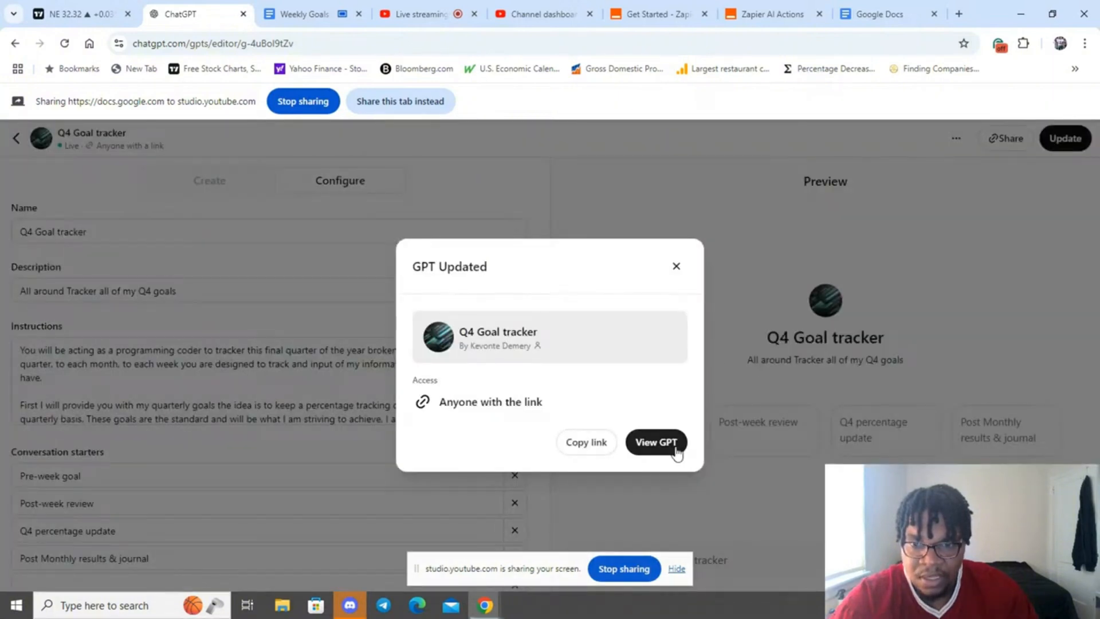
pyautogui.click(676, 453)
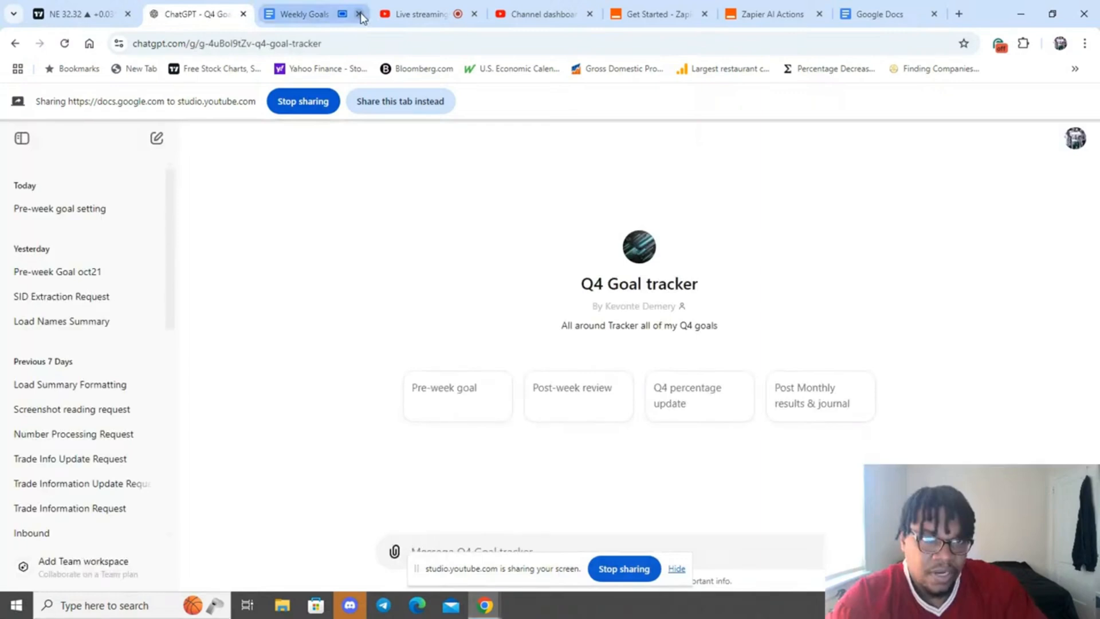
# Close the Weekly Goals document and start a "Pre-week goal" conversation with the Q4 Goal tracker.
pyautogui.click(360, 13)
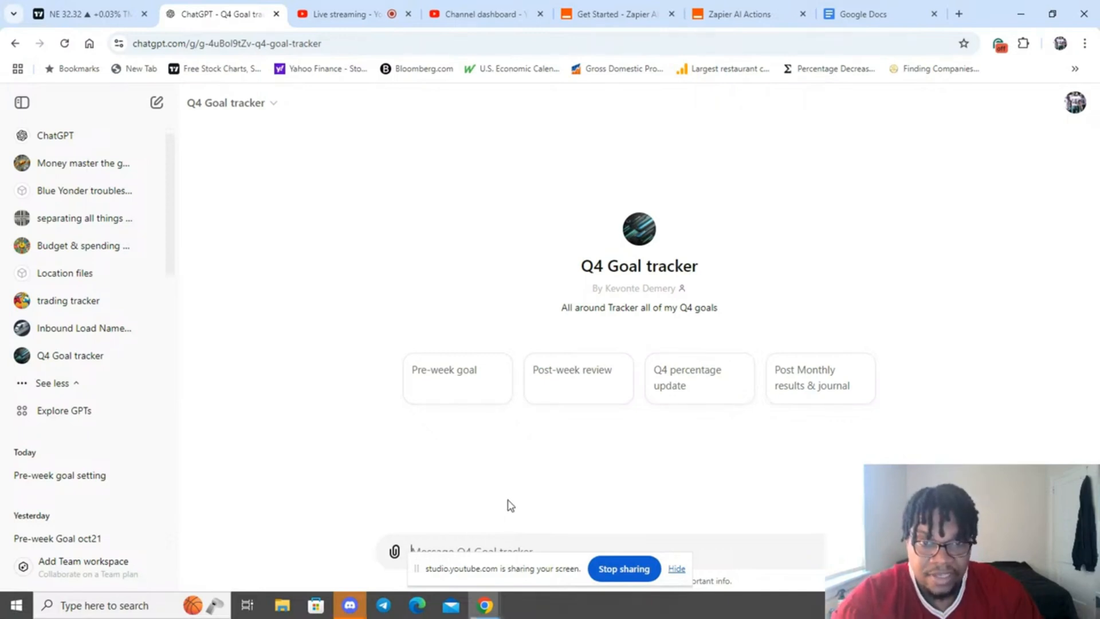
pyautogui.click(469, 386)
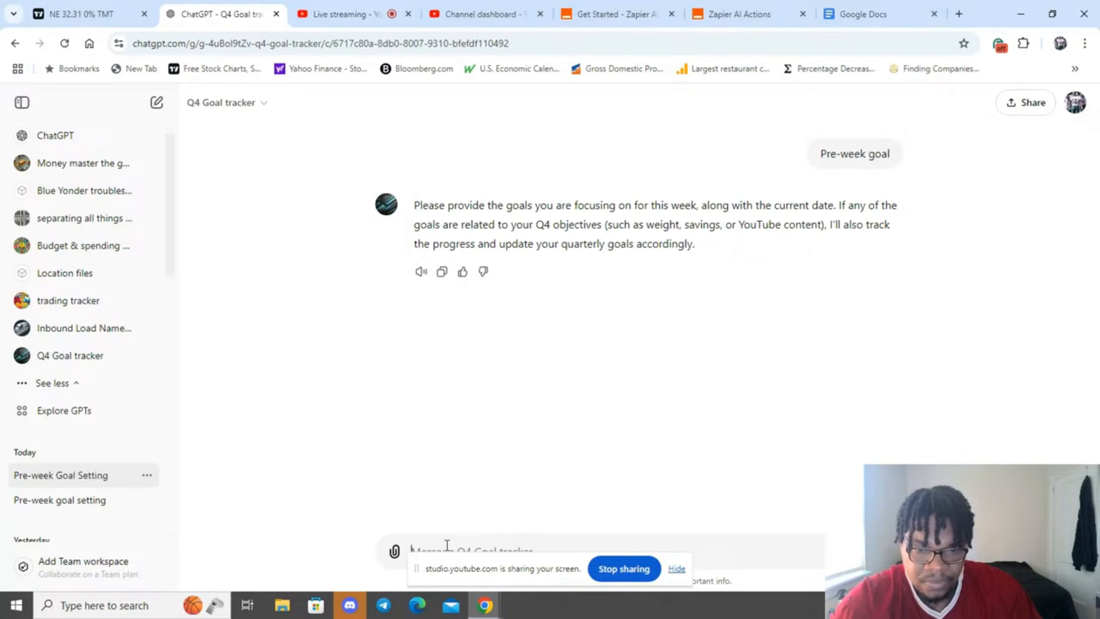
# Start the goals message with "1. Complete all of my homework" and "2. study for midterm exam" on separate lines.
pyautogui.write('a')
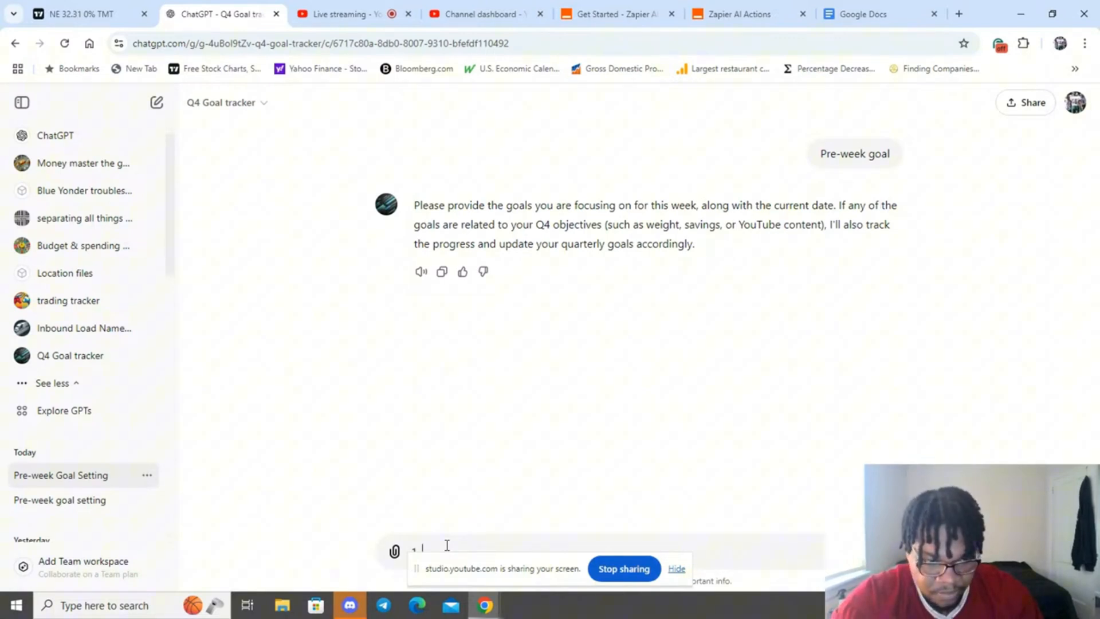
pyautogui.write('omplete all of my ')
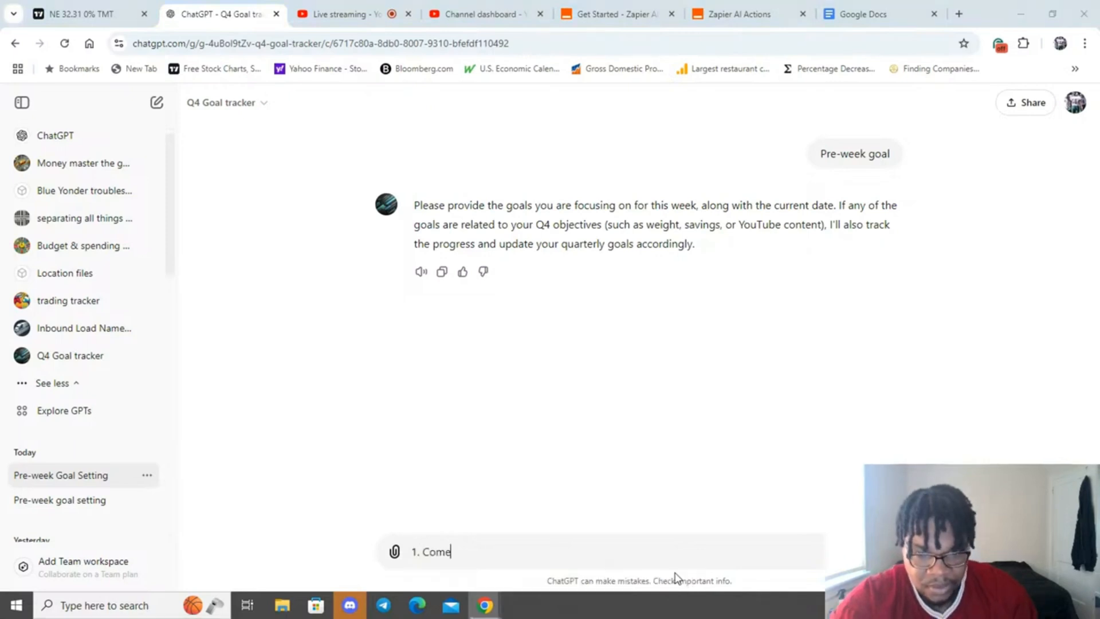
pyautogui.write('homework')
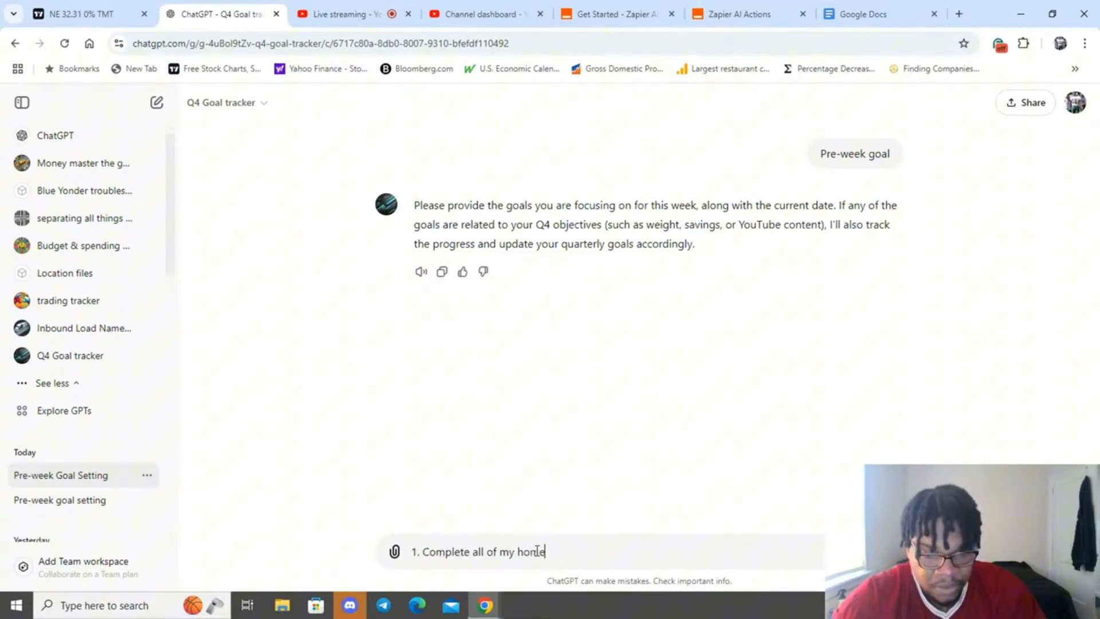
pyautogui.hotkey('shift', 'Return')
pyautogui.write('2. study for midterm exam')
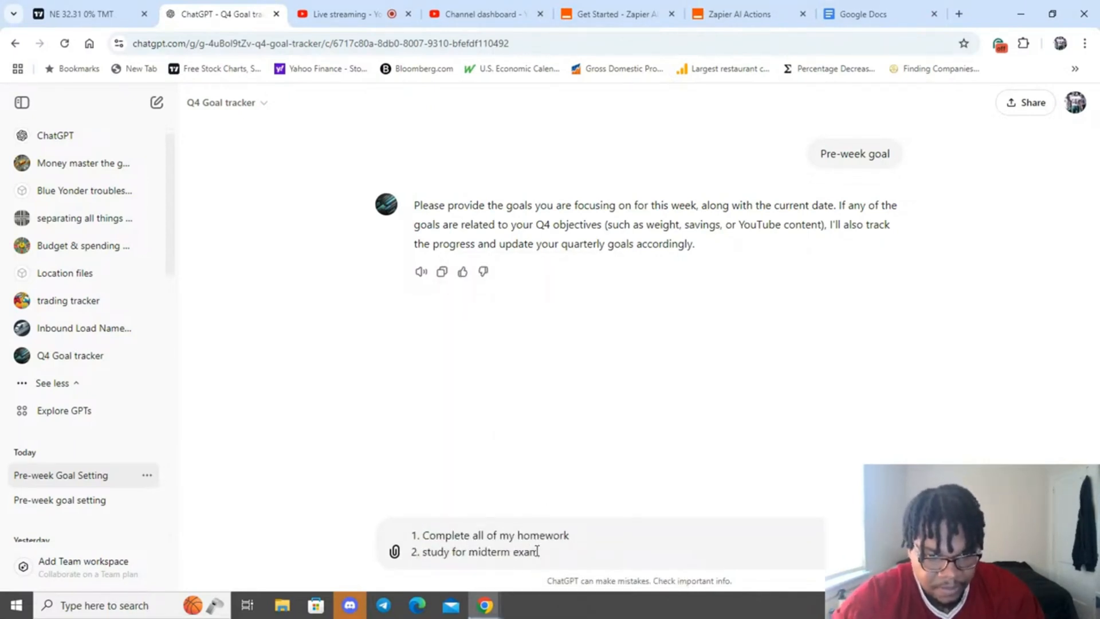
# Add the lines "3. workout 4x this week" and "4. go to all of my classes on time" to the unsent message.
pyautogui.hotkey('shift', 'Return')
pyautogui.write('3. workout 4x this week')
pyautogui.hotkey('shift', 'Return')
pyautogui.write('4. ')
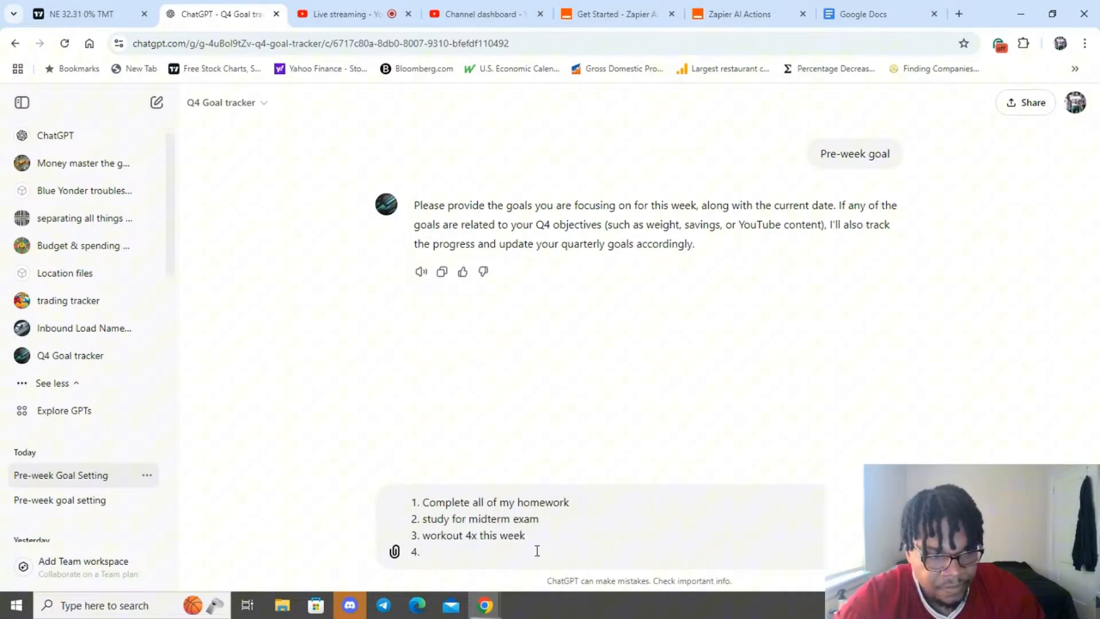
pyautogui.write('go to all of my classes on time')
# Add a fifth line, "5. Communicate with them of class project", correcting its misspelled words with the spelling suggestions.
pyautogui.hotkey('shift', 'Return')
pyautogui.write('5.')
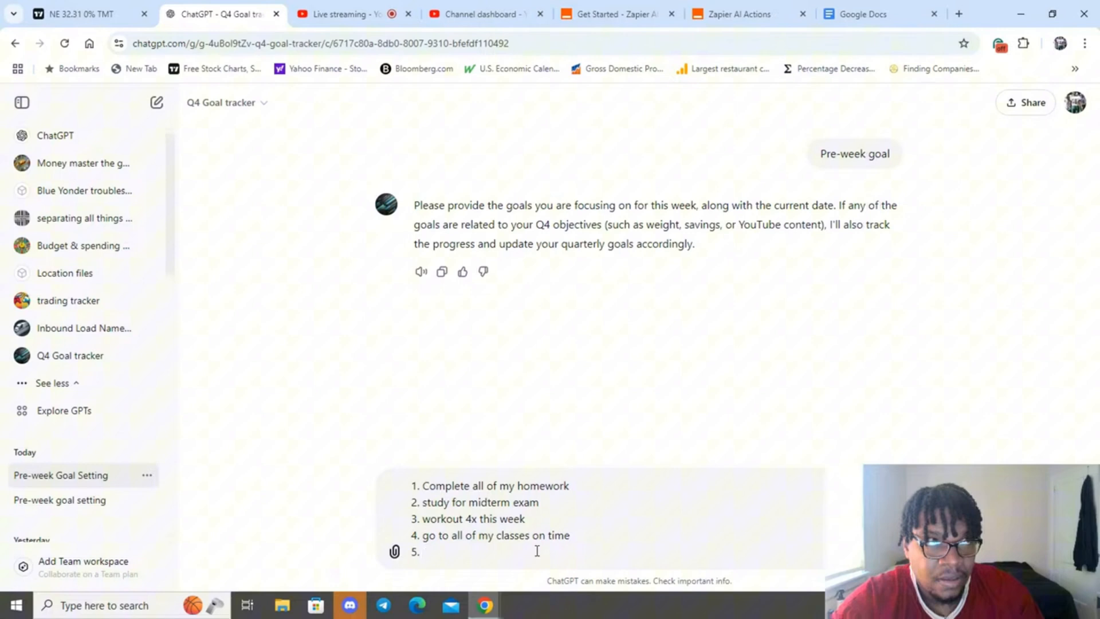
pyautogui.write(' Coomunicate with thean of clasee')
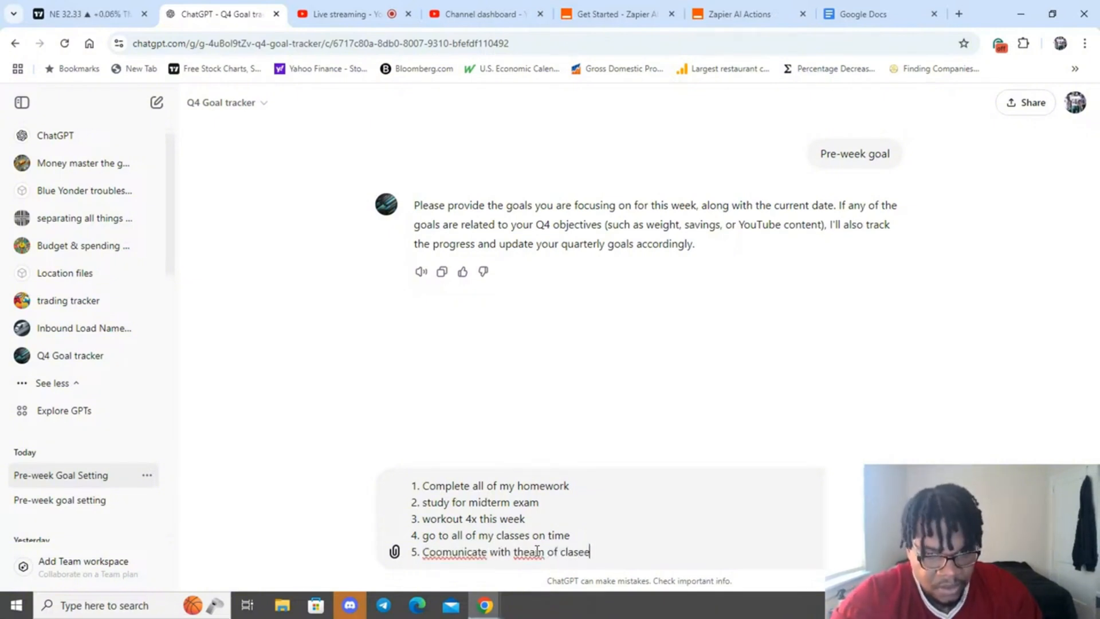
pyautogui.press('BackSpace')
pyautogui.press('BackSpace')
pyautogui.write('s project')
pyautogui.rightClick(452, 552)
pyautogui.click(486, 228)
pyautogui.rightClick(516, 552)
pyautogui.click(544, 228)
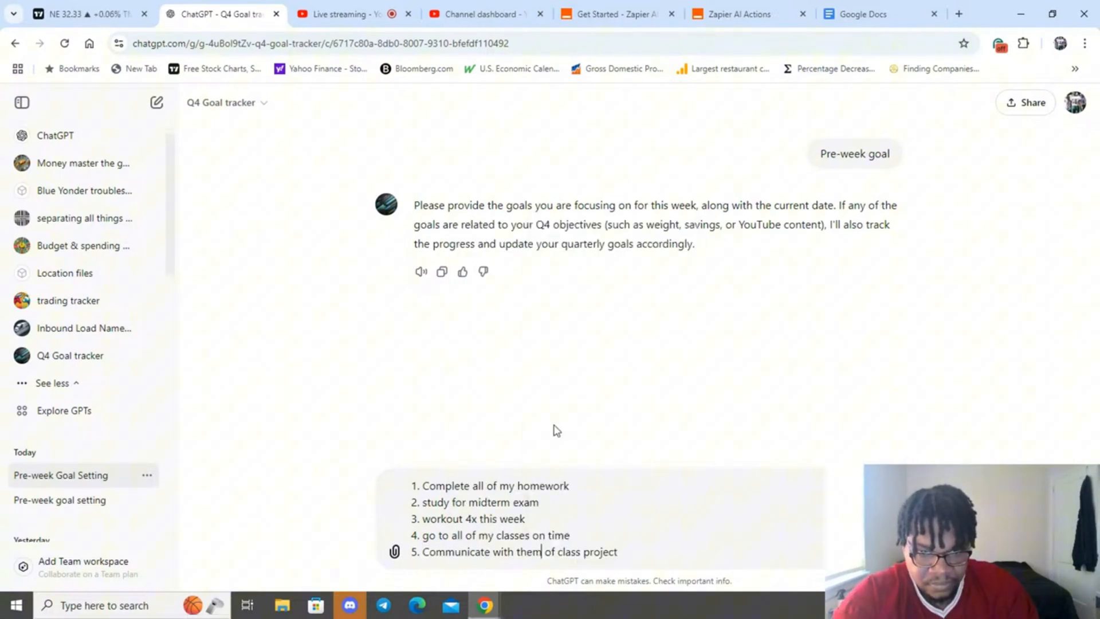
# Change "them" to "team" in the fifth goal and send the list of goals to the Q4 Goal tracker.
pyautogui.press('BackSpace')
pyautogui.press('BackSpace')
pyautogui.press('BackSpace')
pyautogui.write('eam')
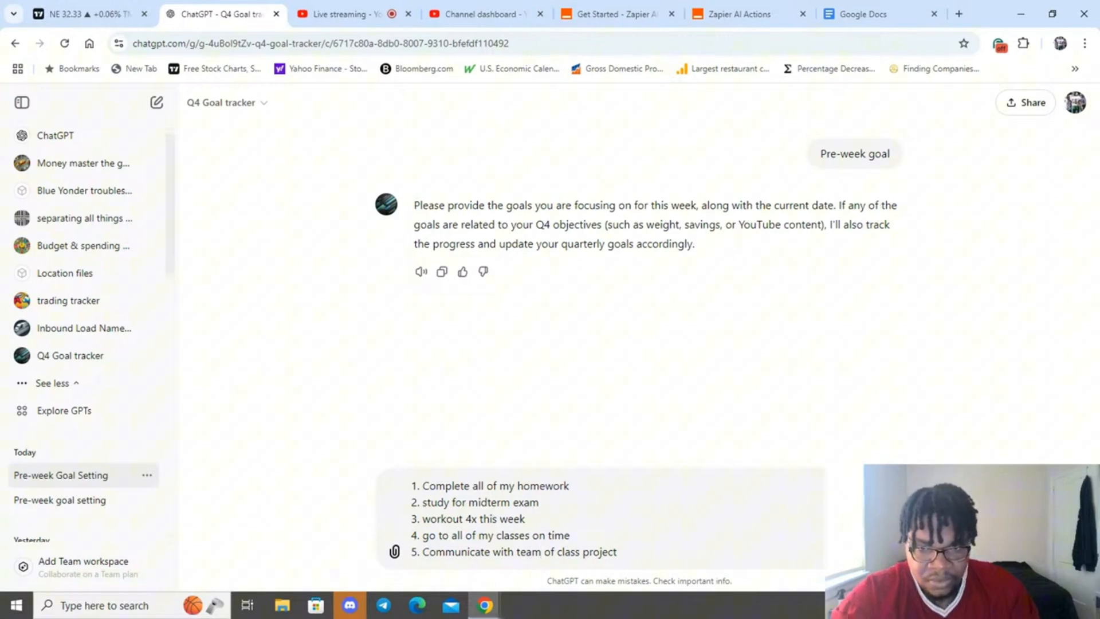
pyautogui.press('Return')
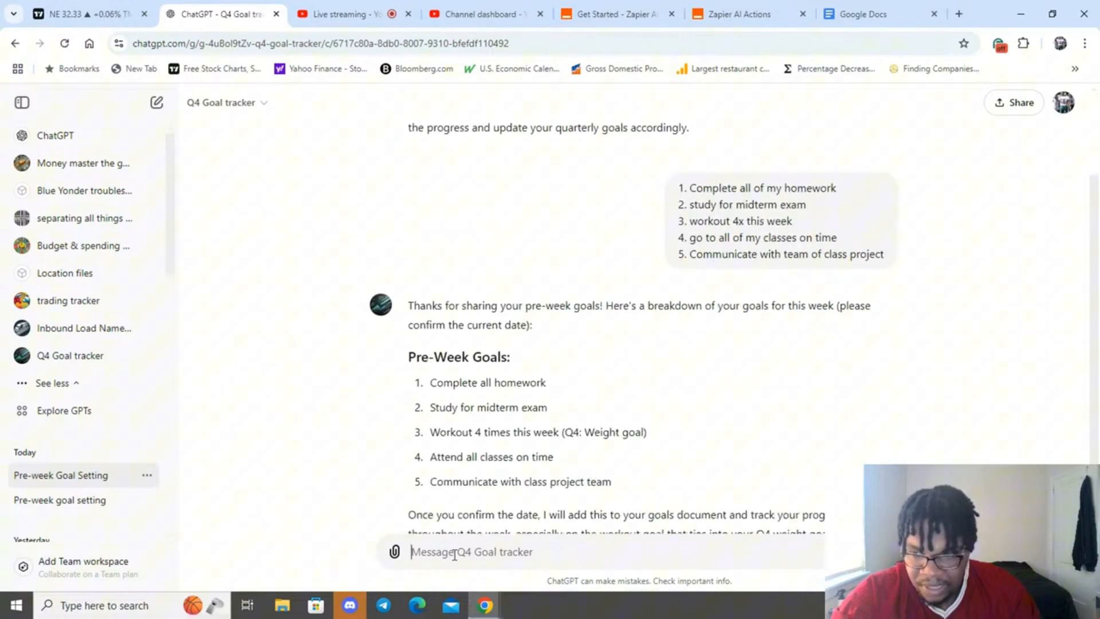
# Reply to the date request with the week "10-21/10-27" and send it.
pyautogui.write('10-21/10')
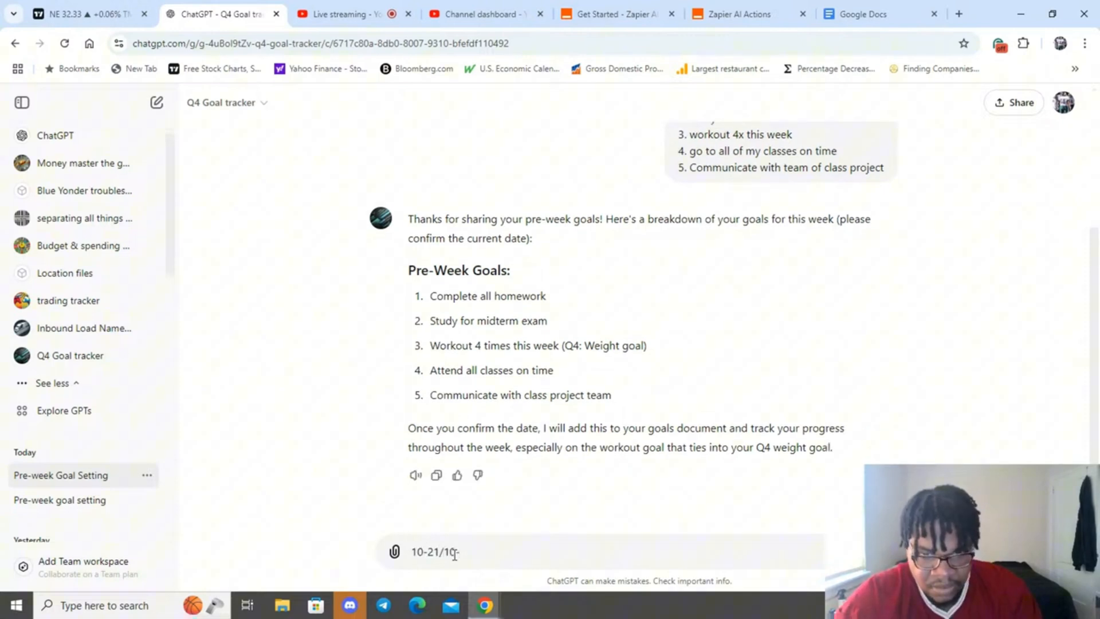
pyautogui.write('-')
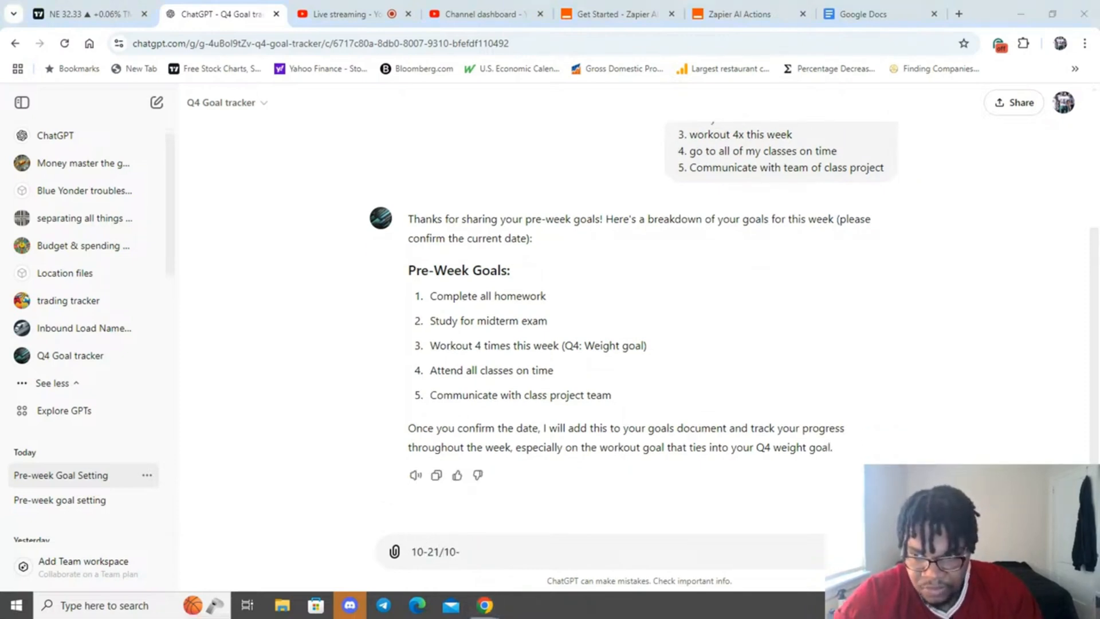
pyautogui.click(1043, 605)
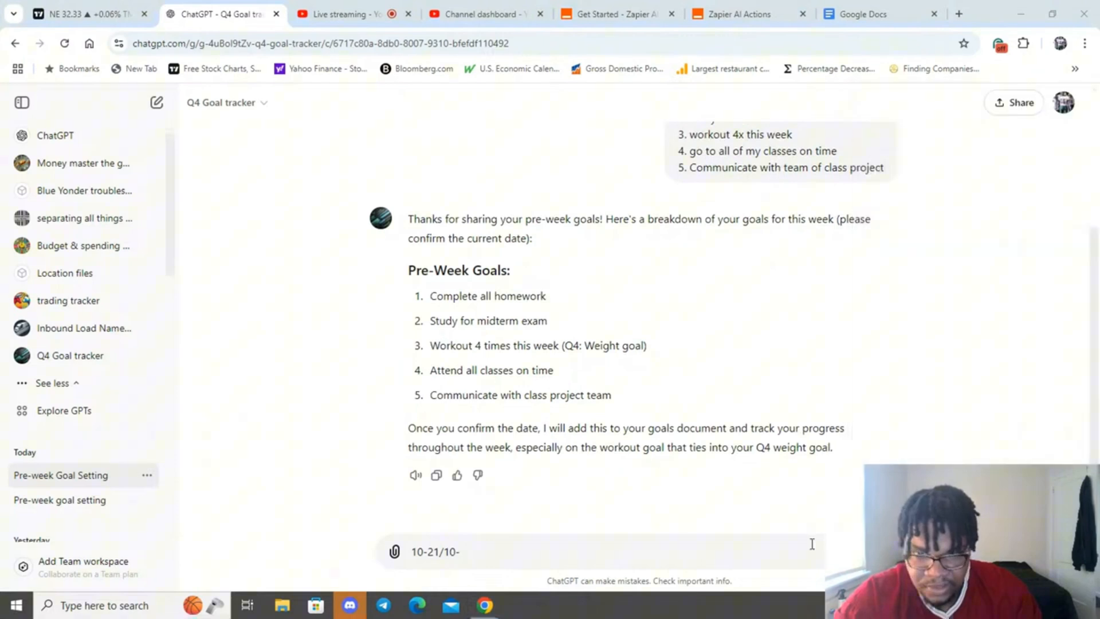
pyautogui.click(528, 554)
pyautogui.write('10-21/10-')
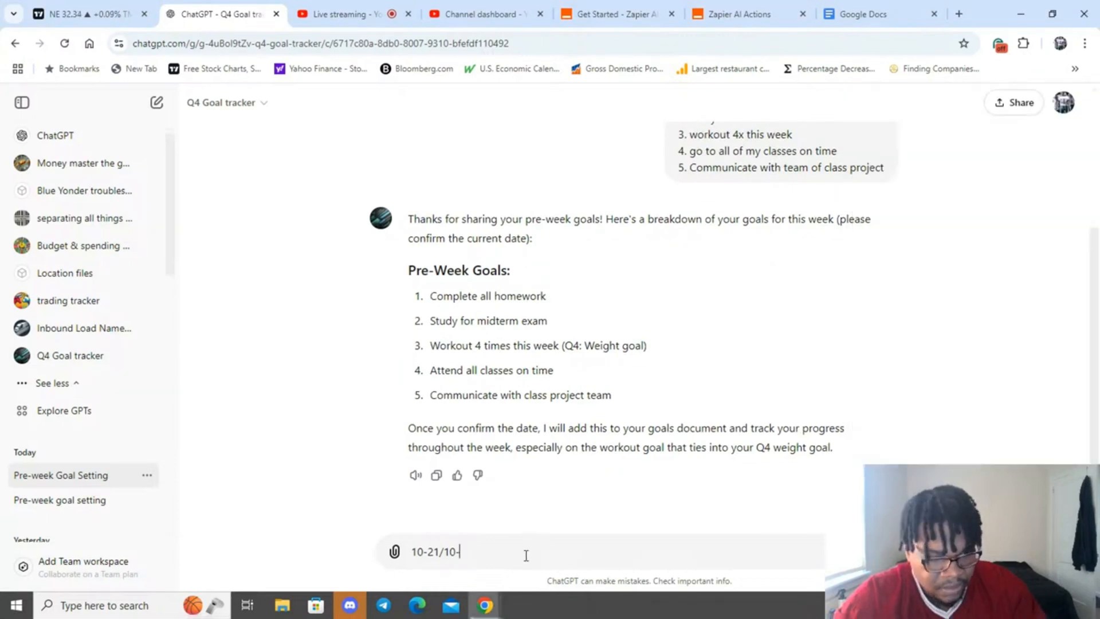
pyautogui.write('27')
pyautogui.press('Return')
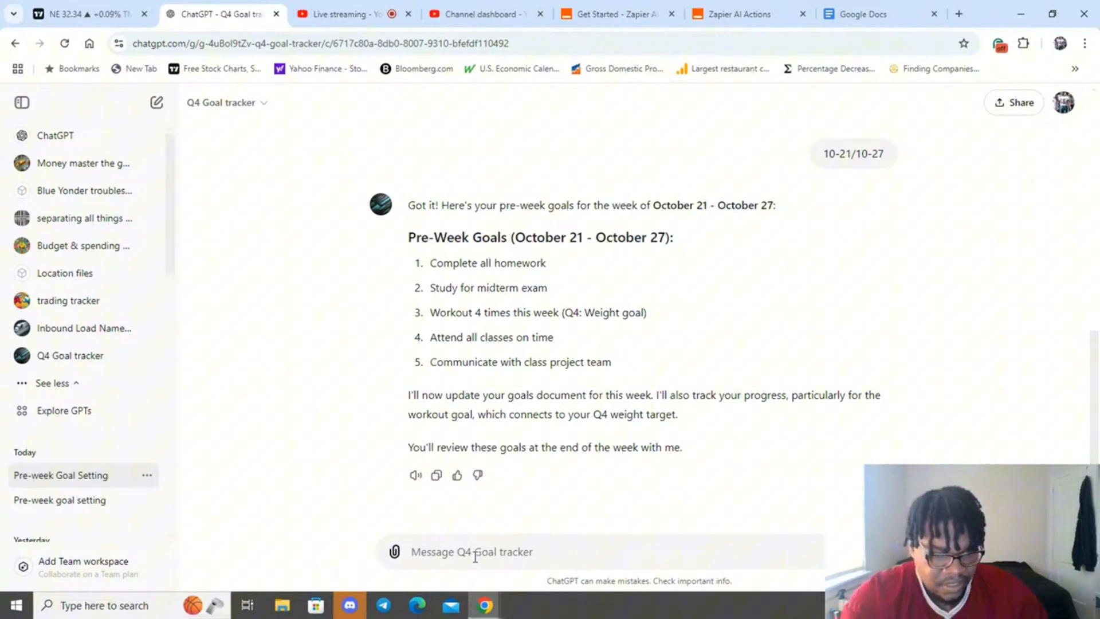
# Send the message "send to google doc" to the Q4 Goal tracker.
pyautogui.write('send')
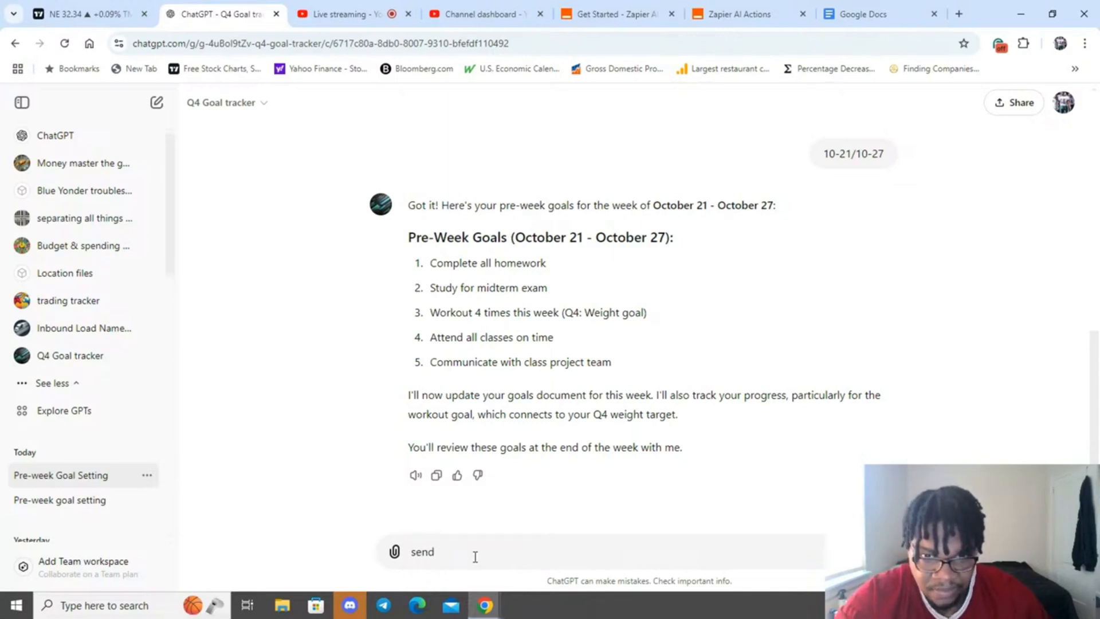
pyautogui.write('to ')
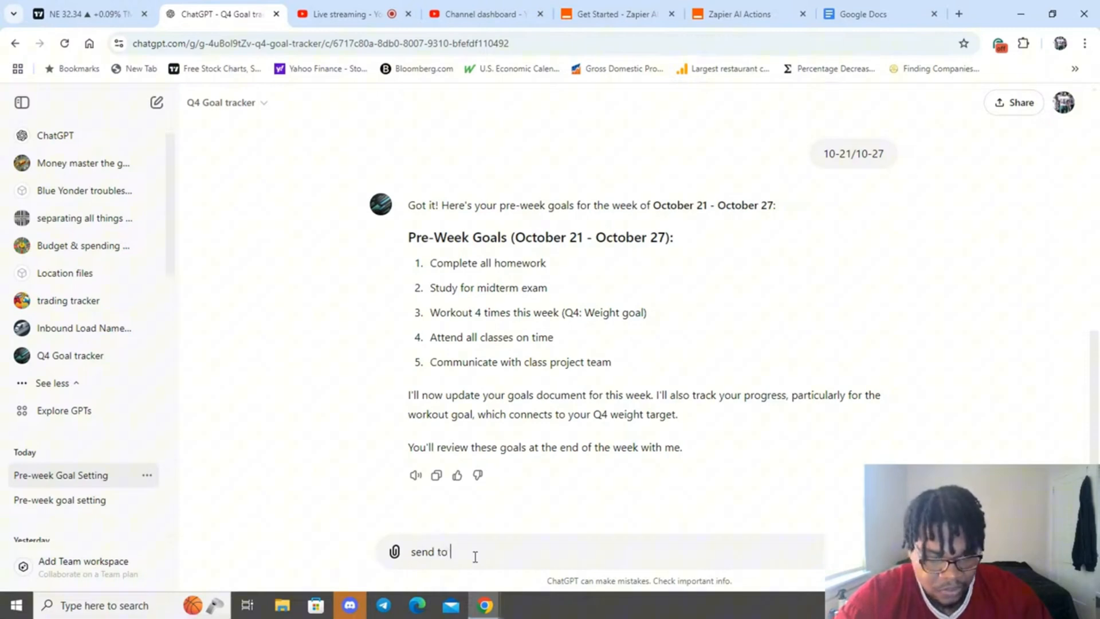
pyautogui.write('goo')
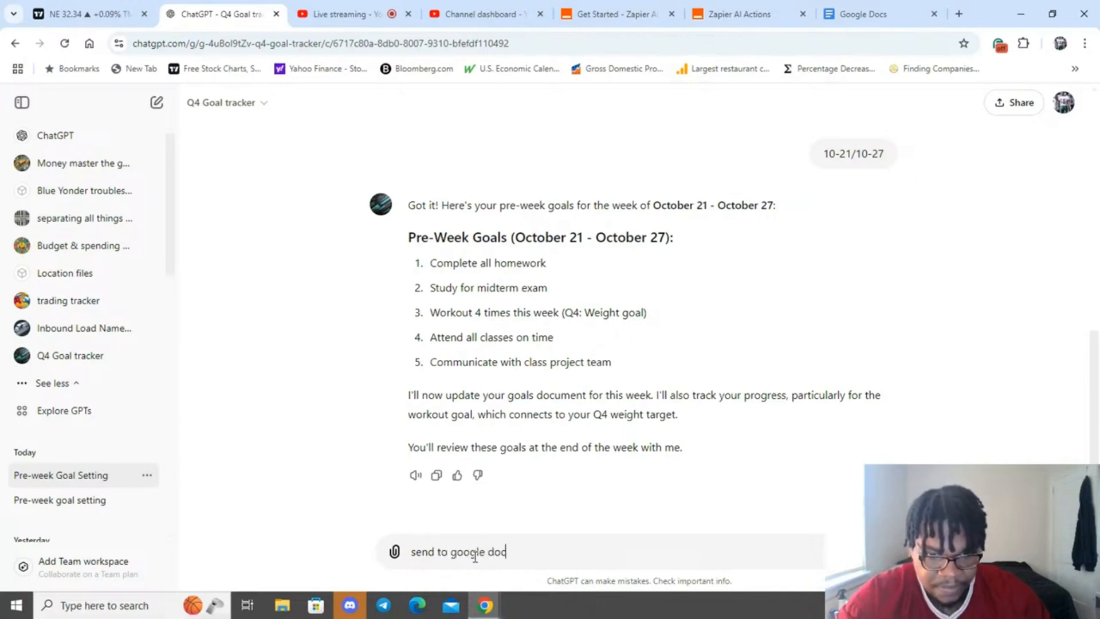
pyautogui.write('gle doc')
pyautogui.press('Return')
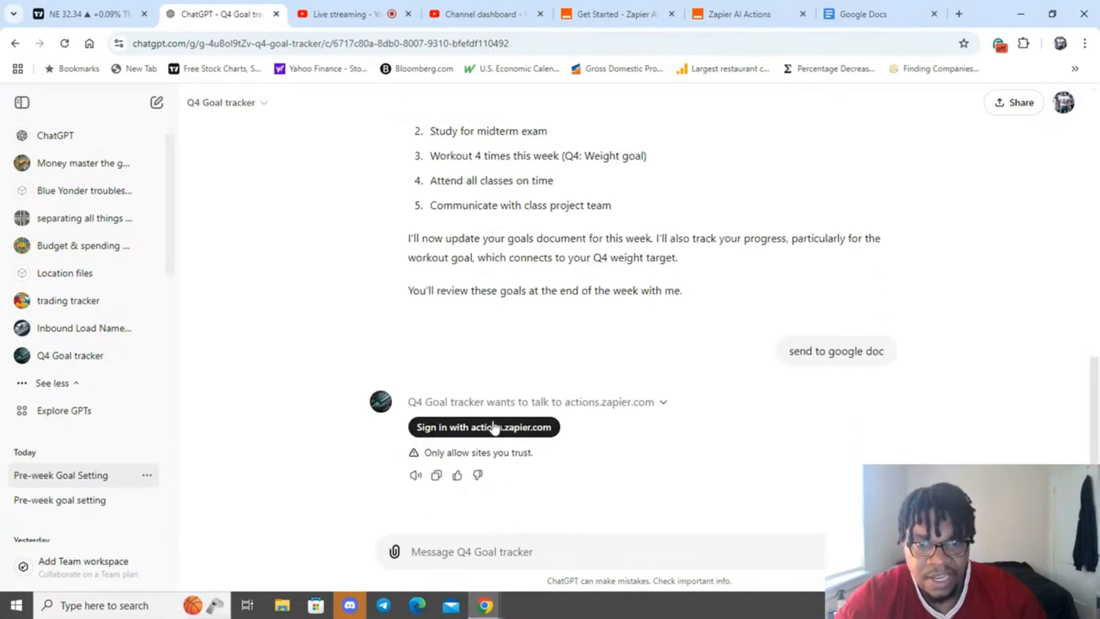
# Sign in with actions.zapier.com, allow OpenAI access to the Zapier account, and confirm the tracker's request to talk to Zapier.
pyautogui.click(494, 427)
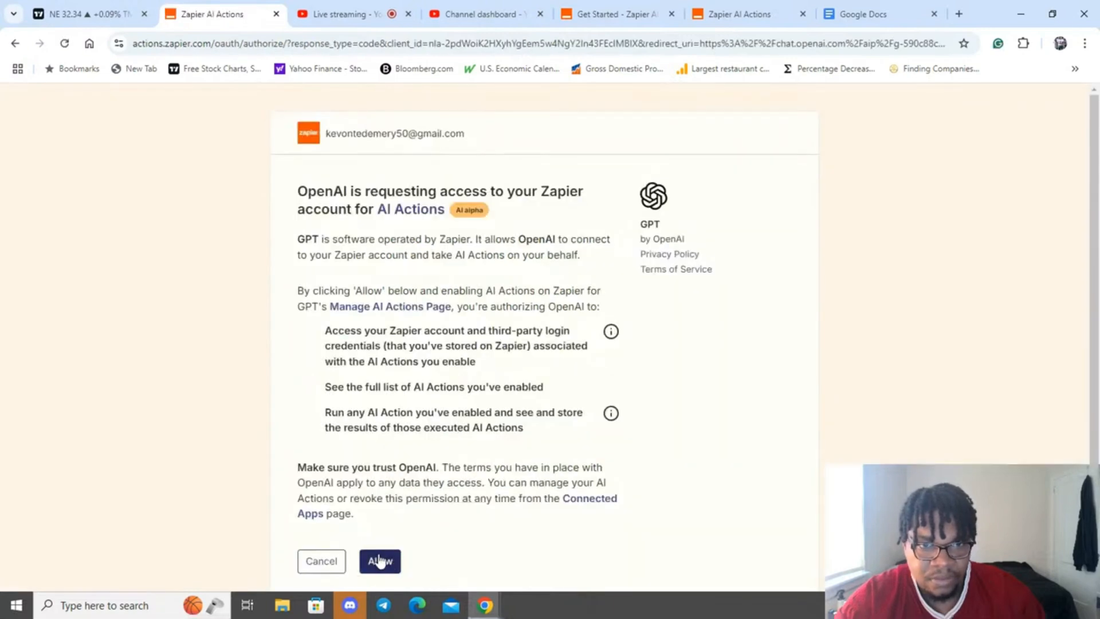
pyautogui.click(378, 560)
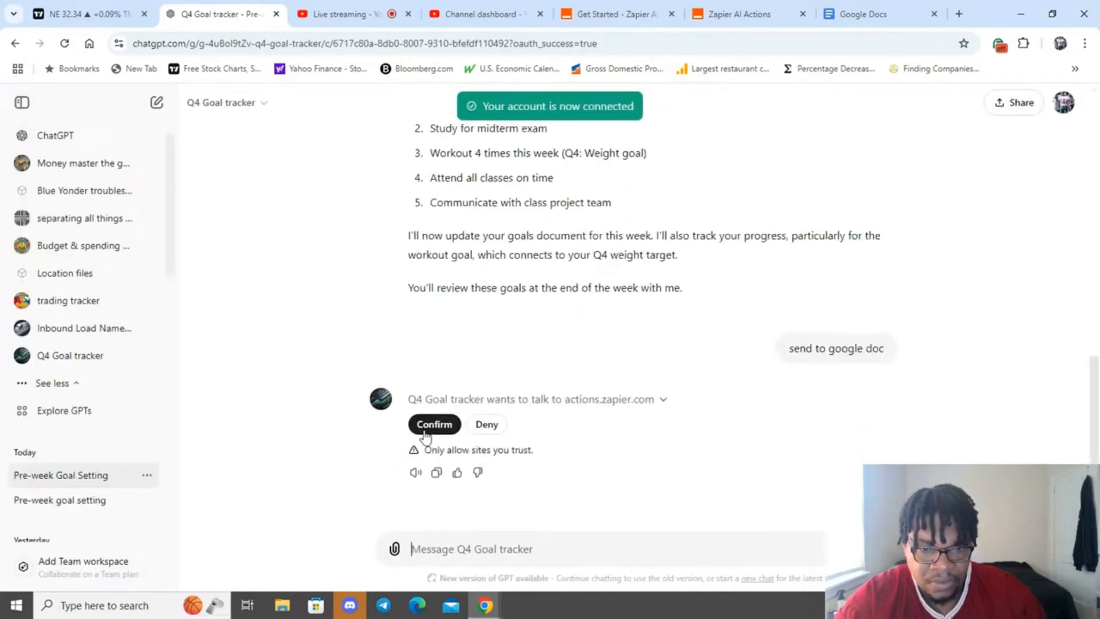
pyautogui.click(431, 426)
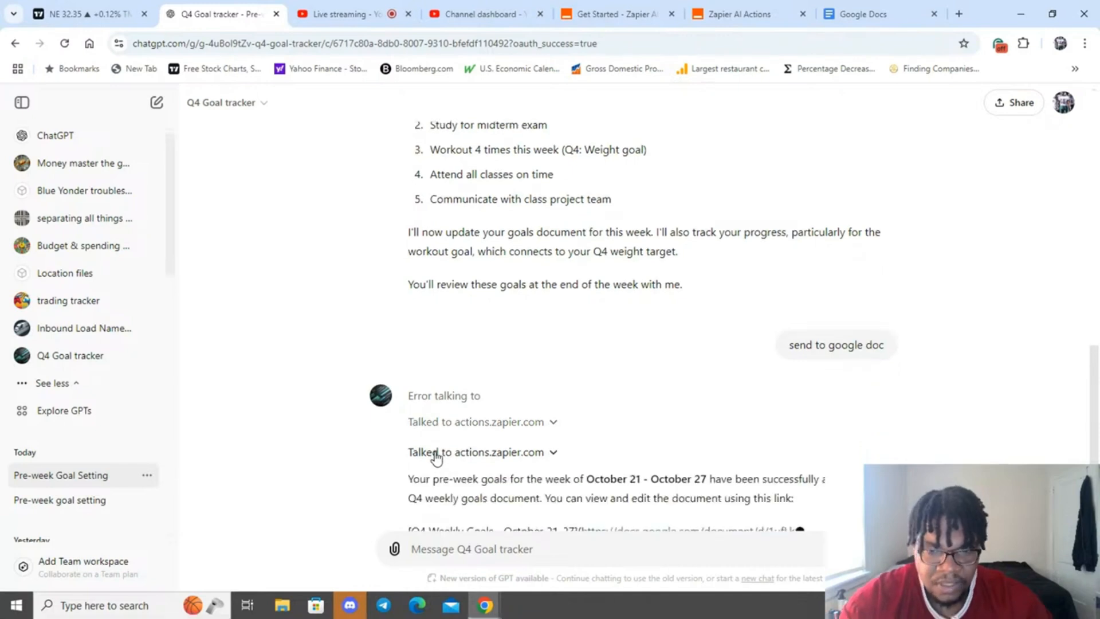
# Open the linked "Q4 Weekly Goals - October 21-27" document to check the goals, and switch to the live streaming page.
pyautogui.scroll(-2, 658, 360)
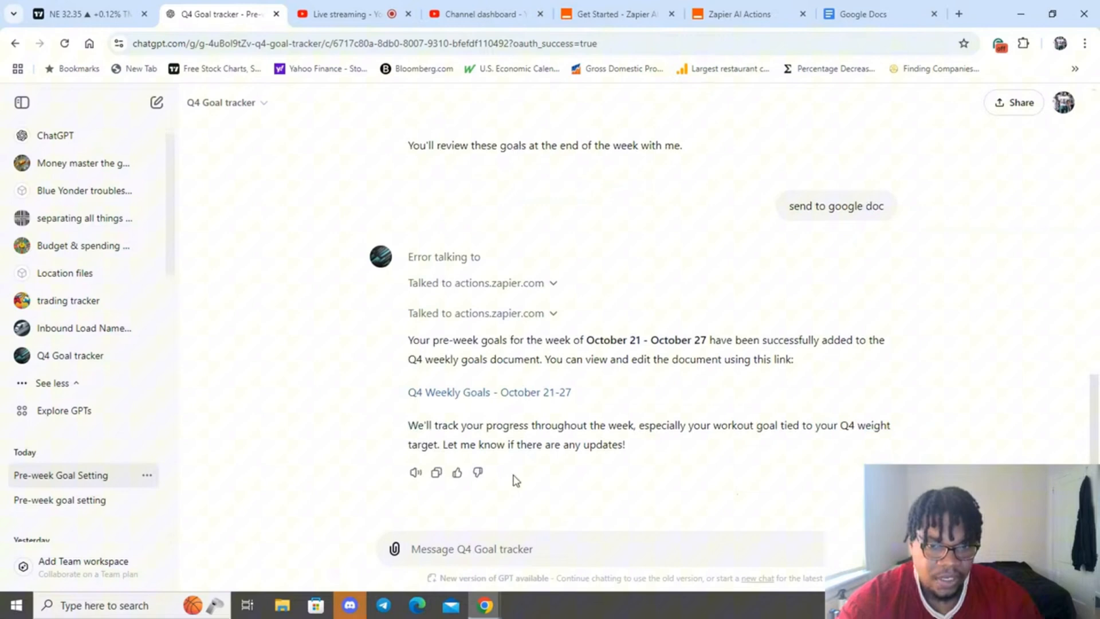
pyautogui.click(488, 394)
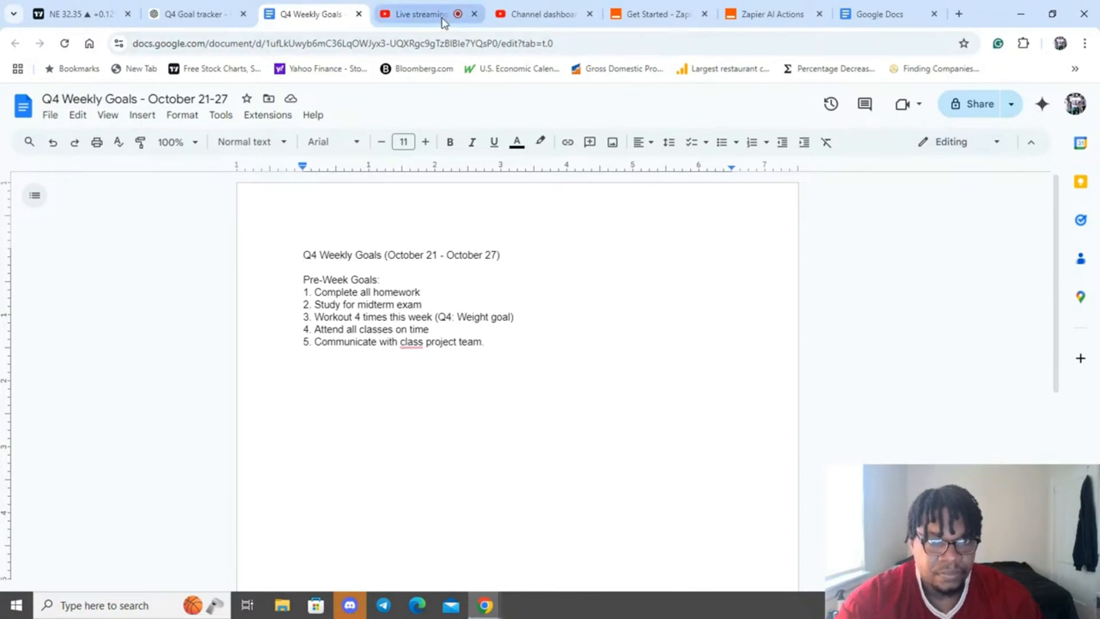
pyautogui.click(421, 16)
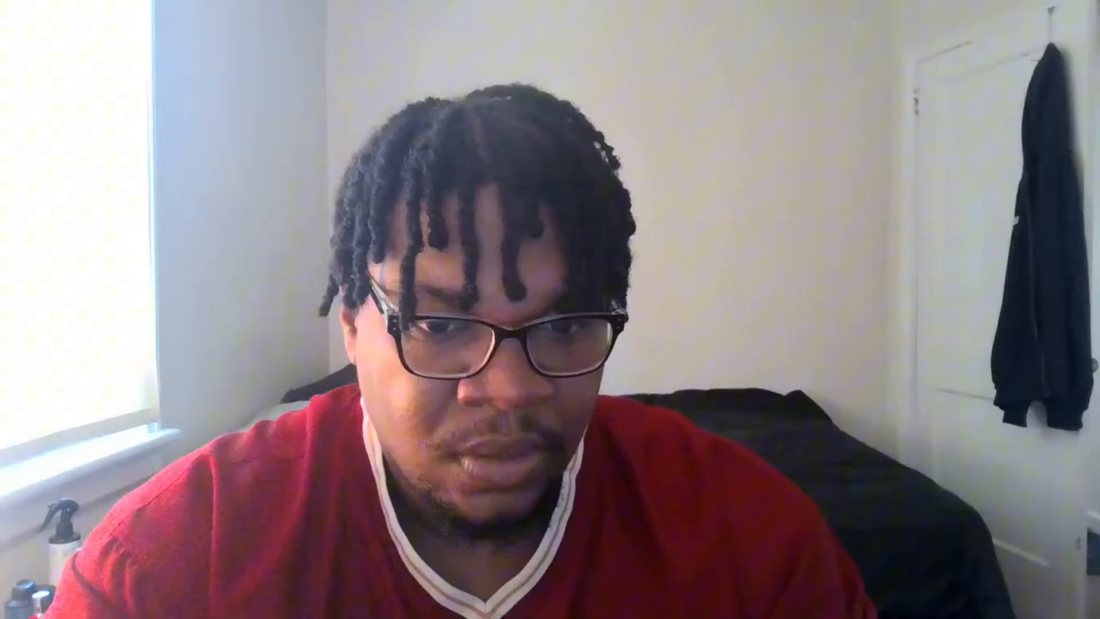